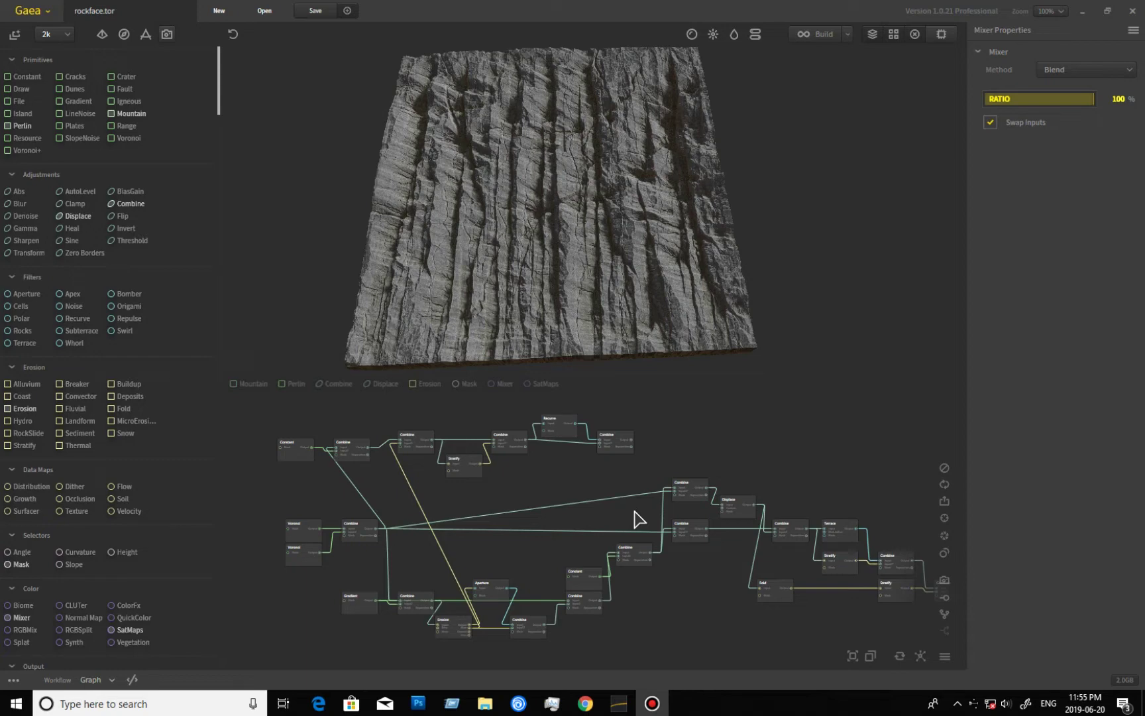
# Examine the finished rock face terrain in the 3D preview, up close and from several angles.
pyautogui.moveTo(553, 269); pyautogui.dragTo(435, 361)
pyautogui.scroll(3, 624, 277)
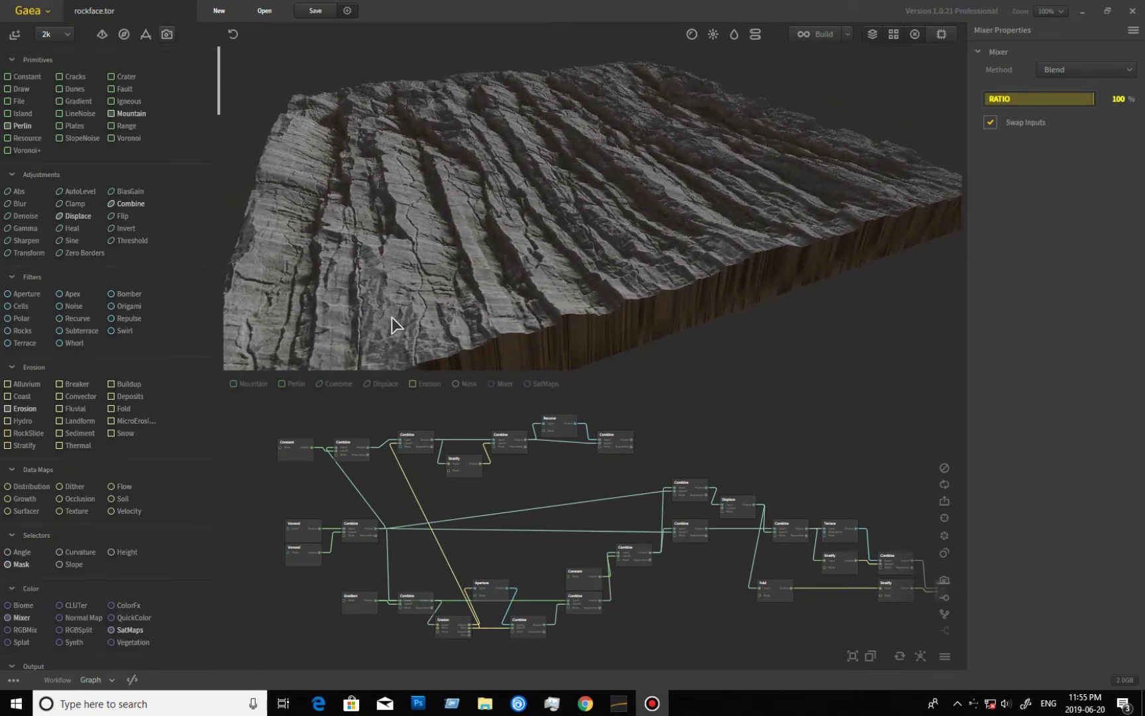
pyautogui.moveTo(435, 315); pyautogui.dragTo(480, 252)
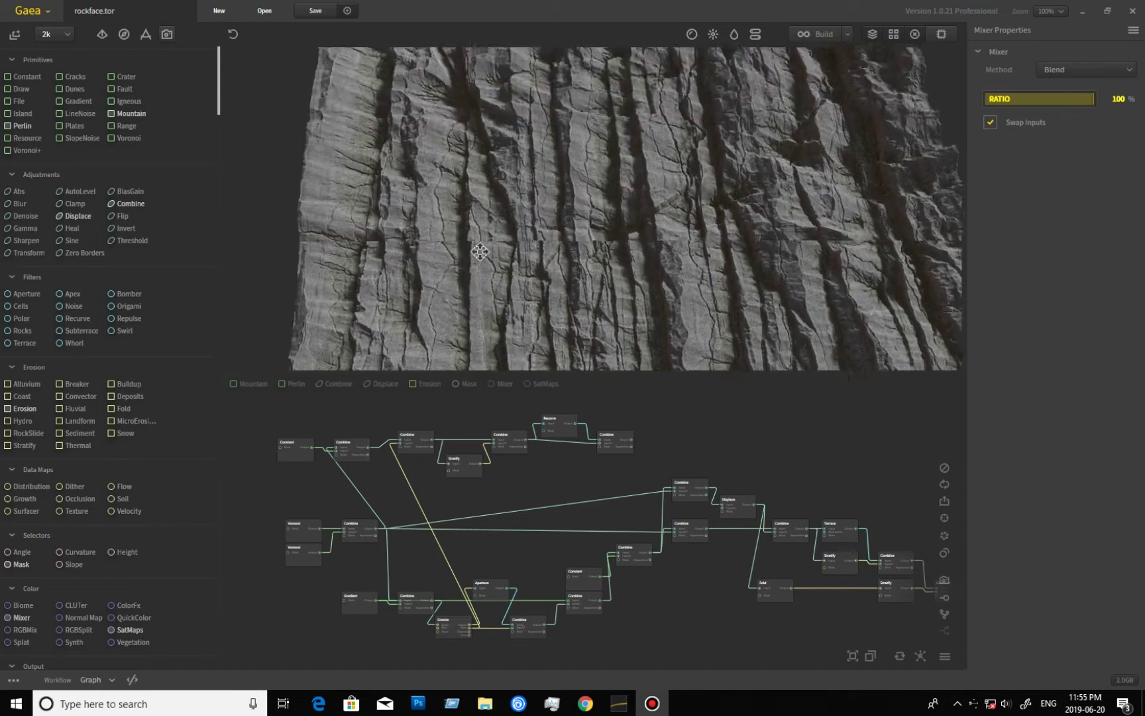
pyautogui.moveTo(652, 184); pyautogui.dragTo(670, 240)
pyautogui.scroll(-3, 620, 258)
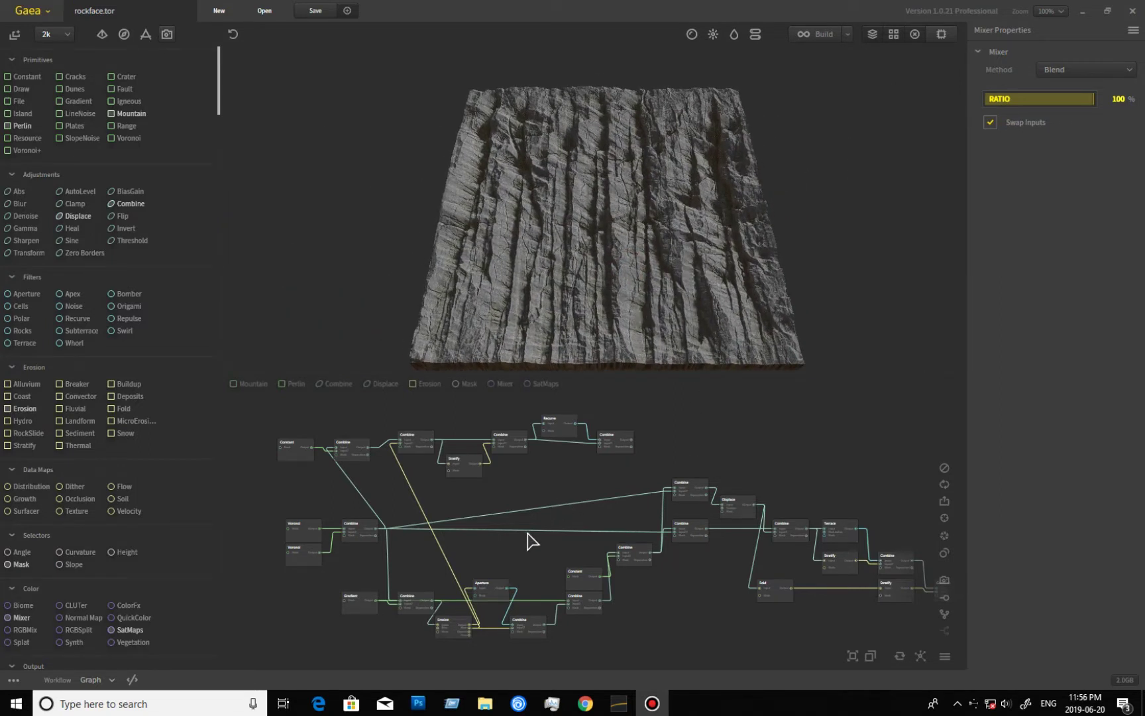
# Preview the upper Voronoi node and examine its Advanced and Perturb settings.
pyautogui.moveTo(528, 533); pyautogui.dragTo(645, 493, button='middle')
pyautogui.scroll(2, 538, 515)
pyautogui.moveTo(436, 513); pyautogui.dragTo(491, 558, button='middle')
pyautogui.click(418, 529)
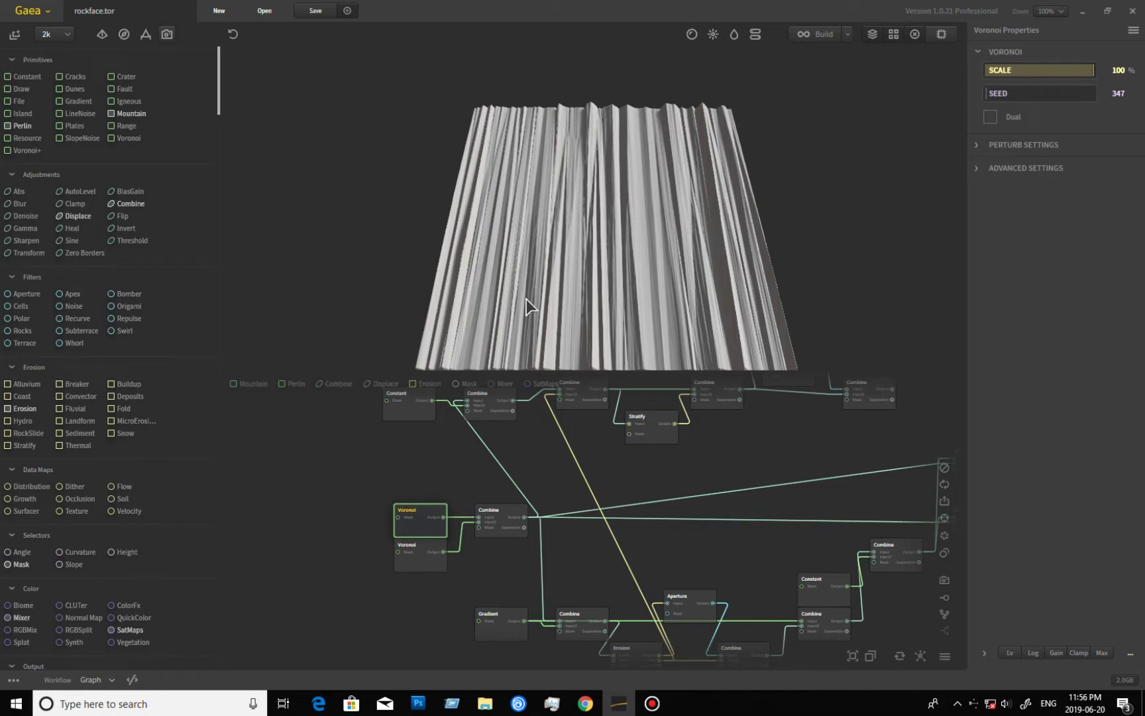
pyautogui.click(979, 170)
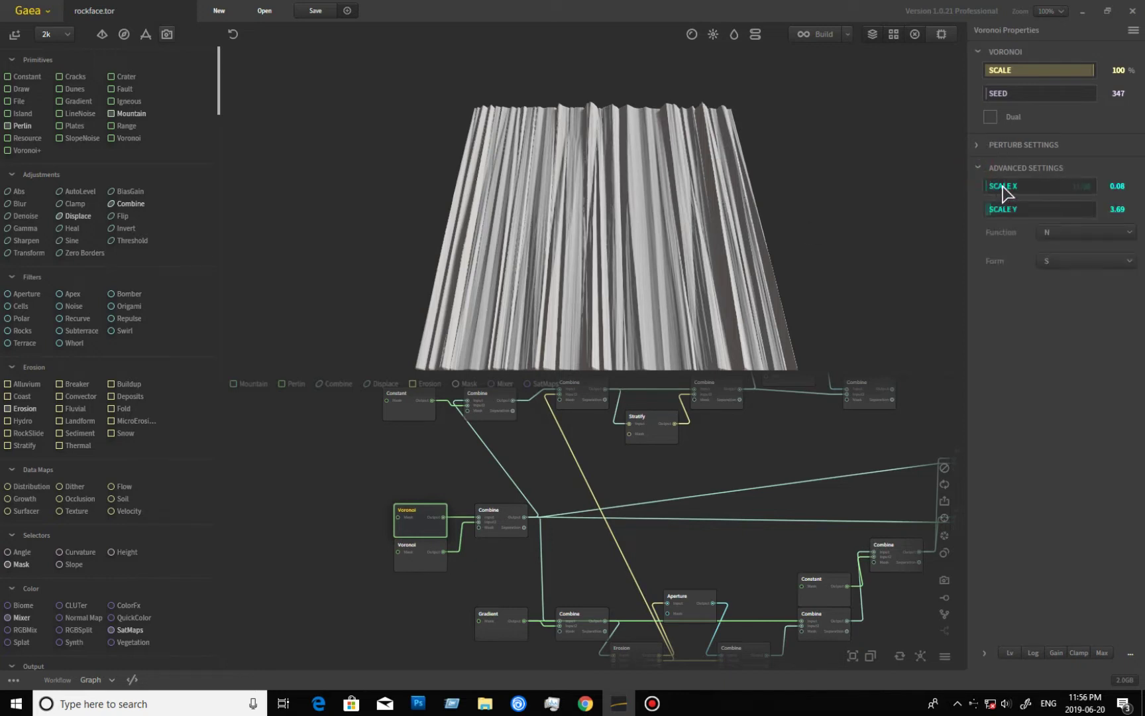
pyautogui.click(978, 145)
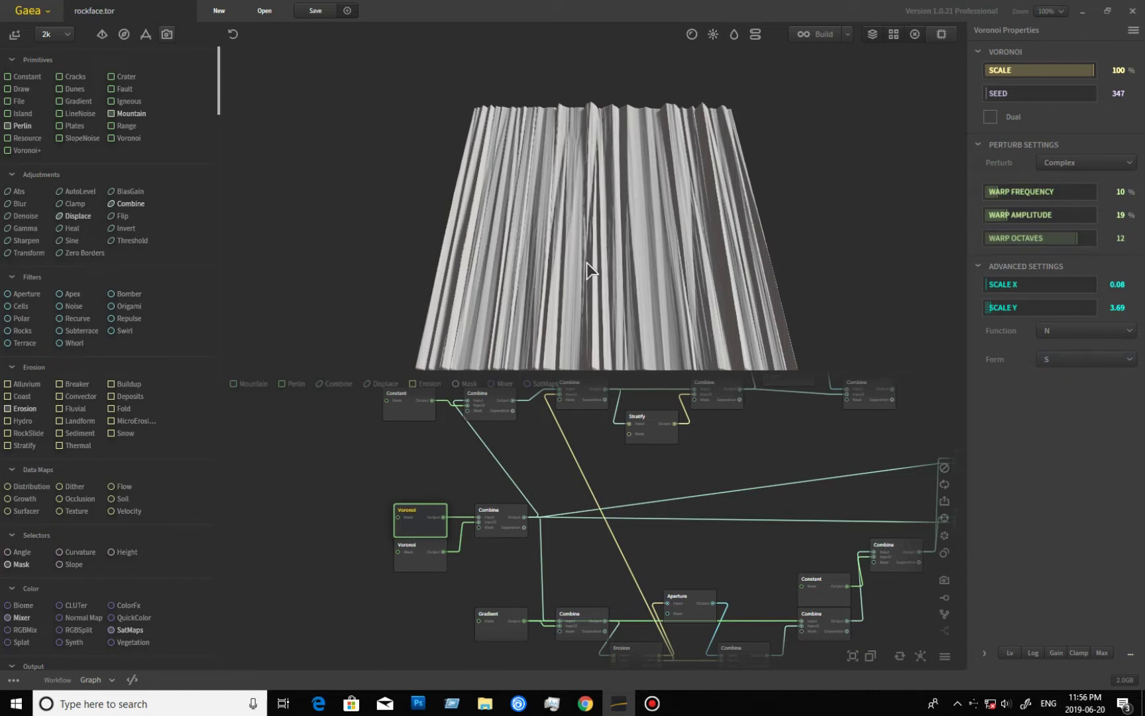
pyautogui.moveTo(591, 319)
pyautogui.mouseDown()
pyautogui.moveTo(536, 331)
pyautogui.moveTo(605, 311)
pyautogui.moveTo(599, 341)
pyautogui.mouseUp()
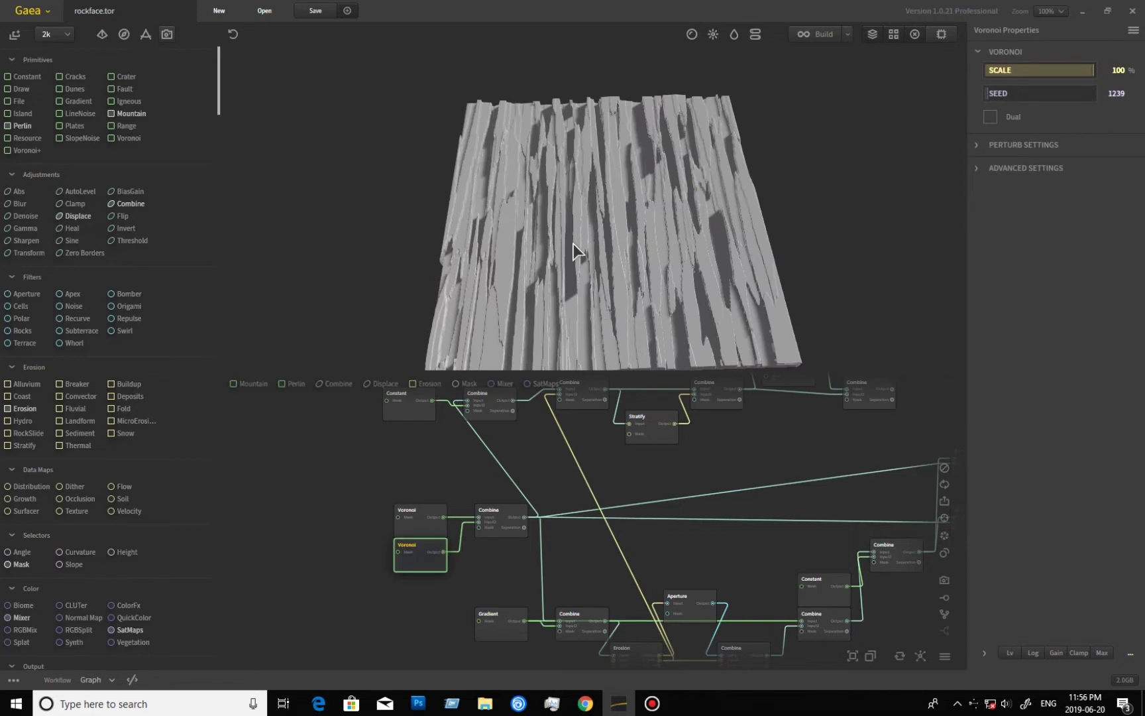
# Review the lower Voronoi node against the upper one and reveal its Perturb and Advanced settings.
pyautogui.moveTo(574, 250); pyautogui.dragTo(468, 460)
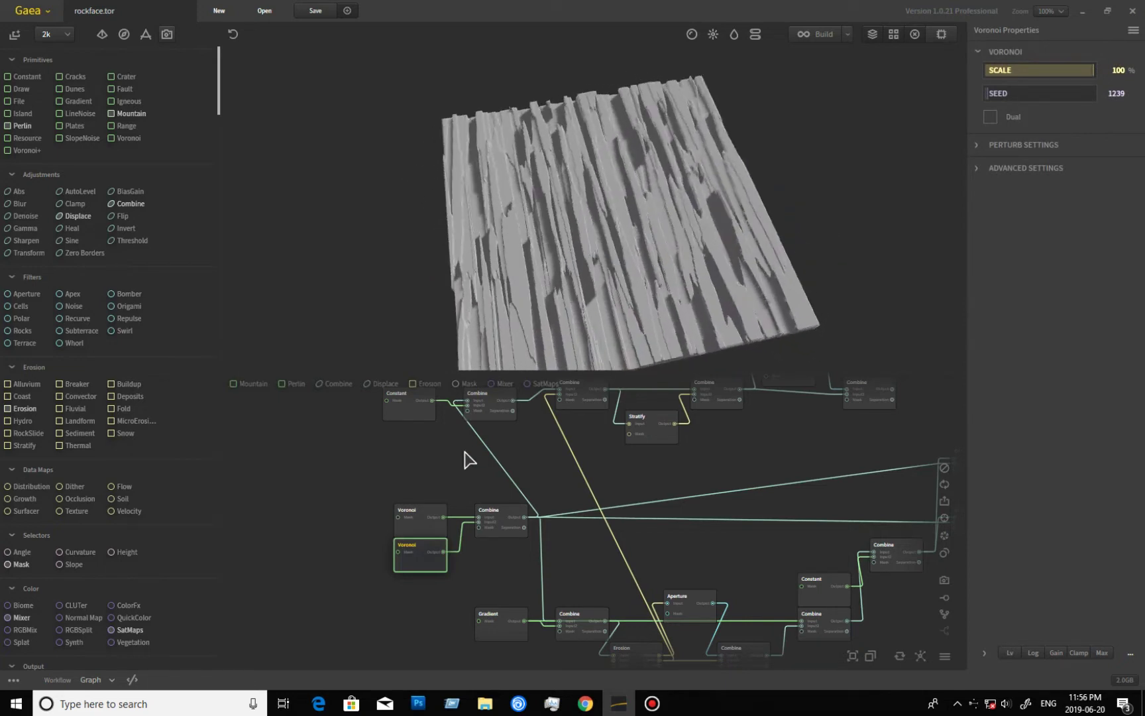
pyautogui.click(434, 524)
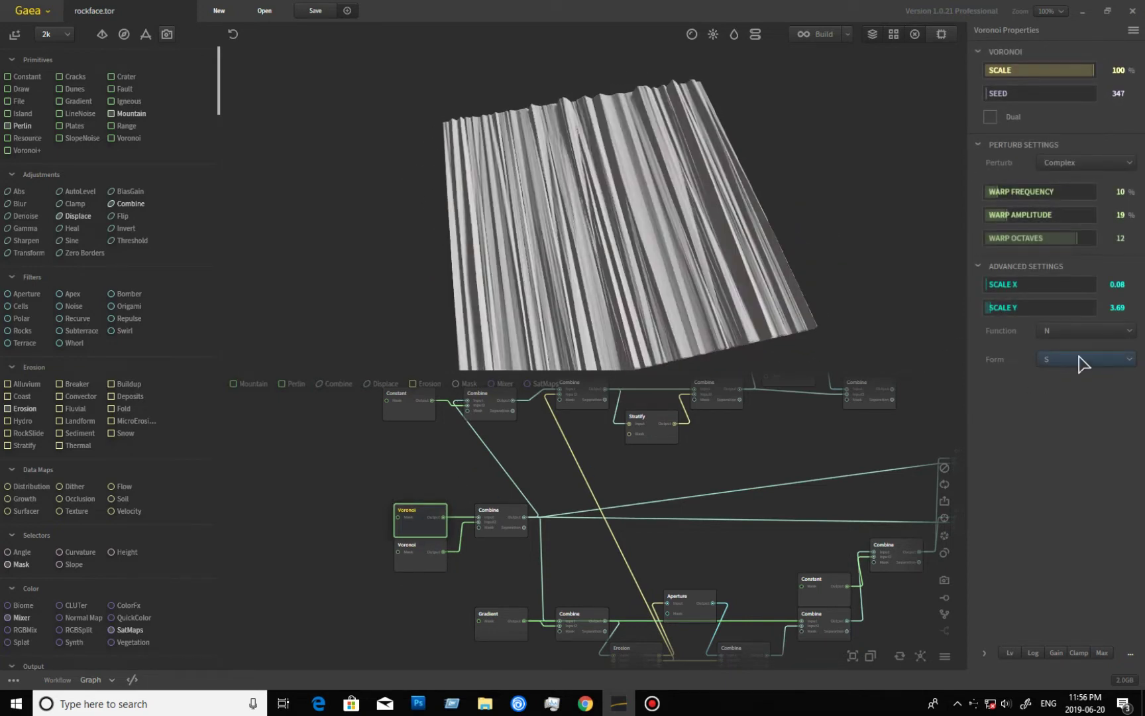
pyautogui.click(419, 565)
pyautogui.click(978, 146)
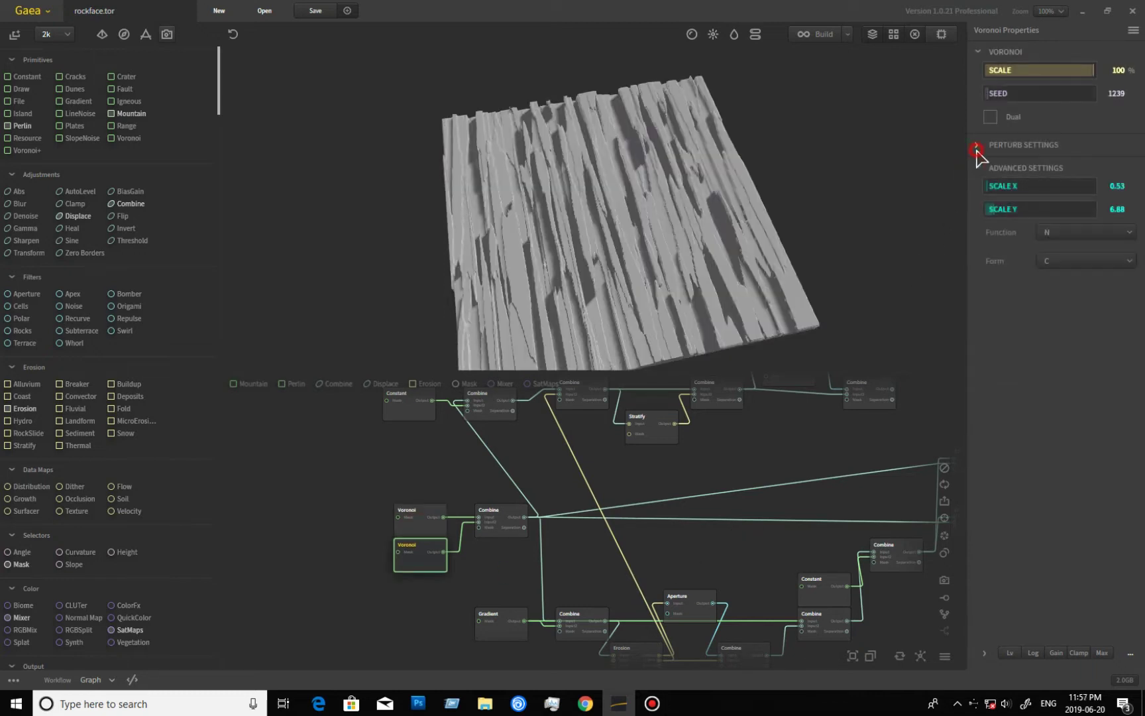
pyautogui.click(977, 146)
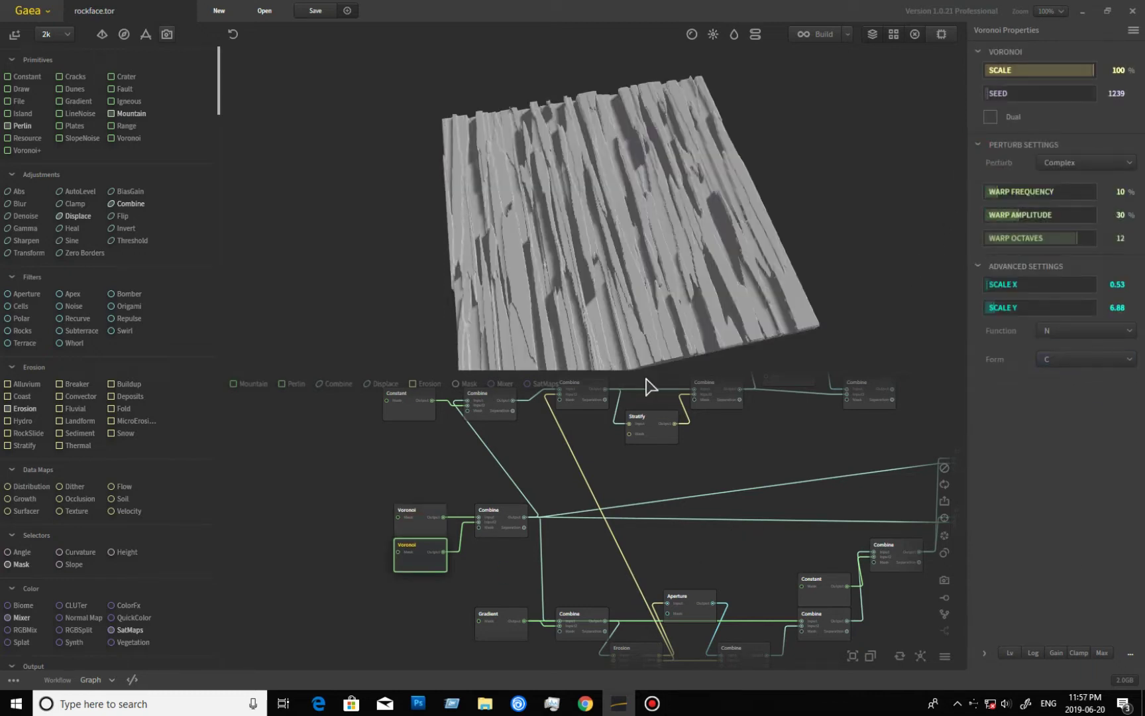
# Examine the lower Voronoi terrain from several angles and compare it with the upper Voronoi's shape.
pyautogui.moveTo(611, 329); pyautogui.dragTo(695, 397)
pyautogui.scroll(3, 626, 290)
pyautogui.moveTo(629, 299); pyautogui.dragTo(596, 239)
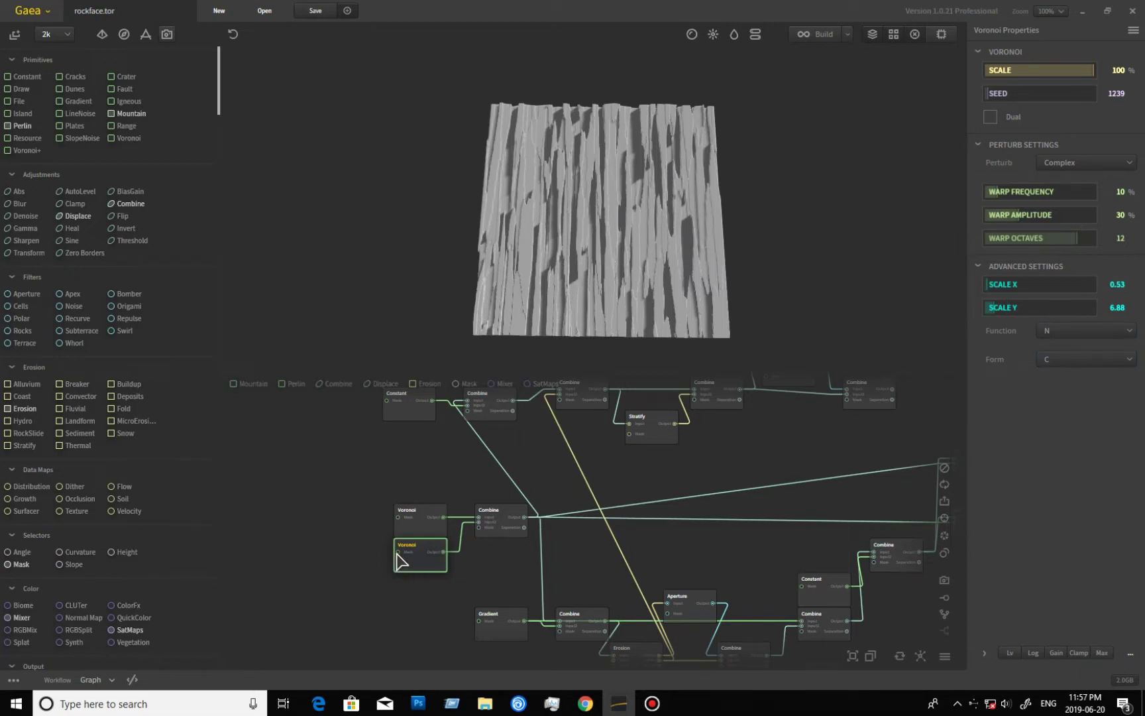
pyautogui.click(422, 524)
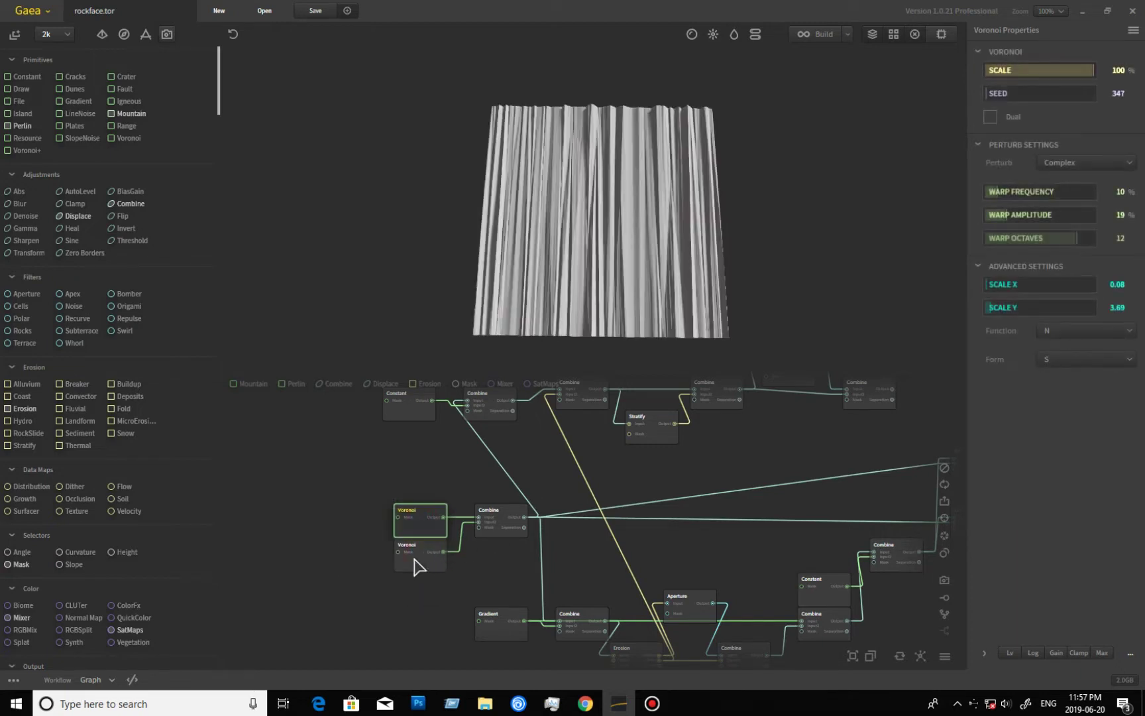
pyautogui.click(417, 567)
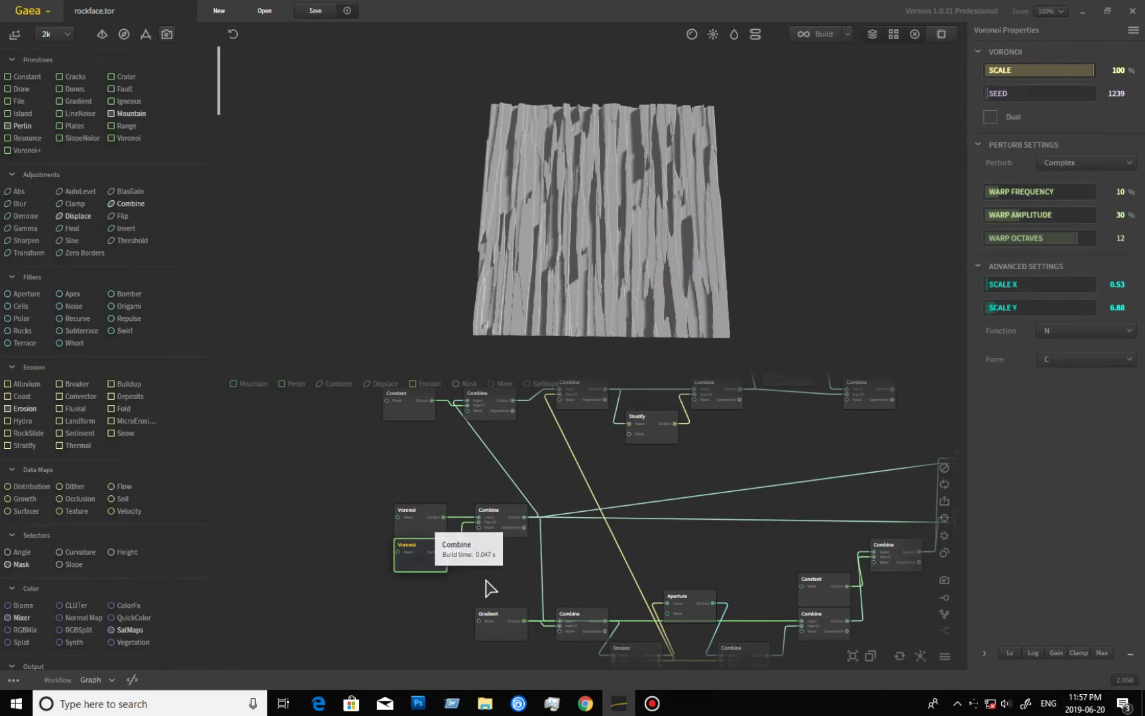
# Preview the Combine node that merges the two Voronoi nodes, examining its blend method, ratio and resulting surface.
pyautogui.click(504, 528)
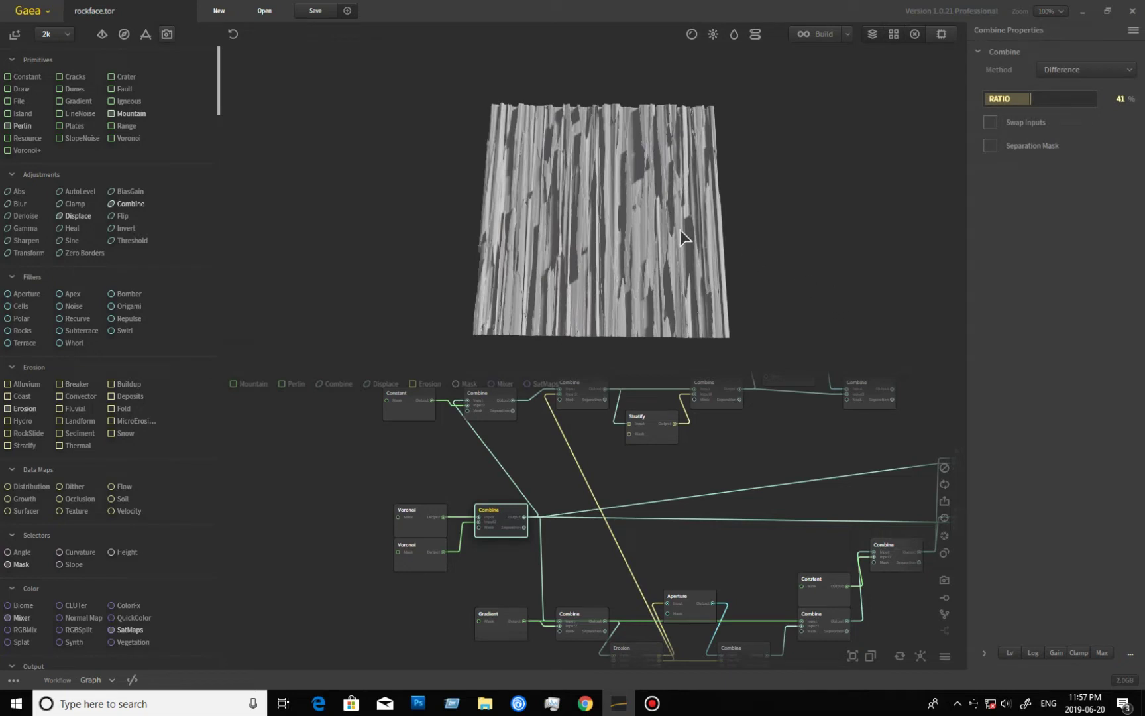
pyautogui.moveTo(682, 232); pyautogui.dragTo(699, 315)
pyautogui.scroll(3, 677, 299)
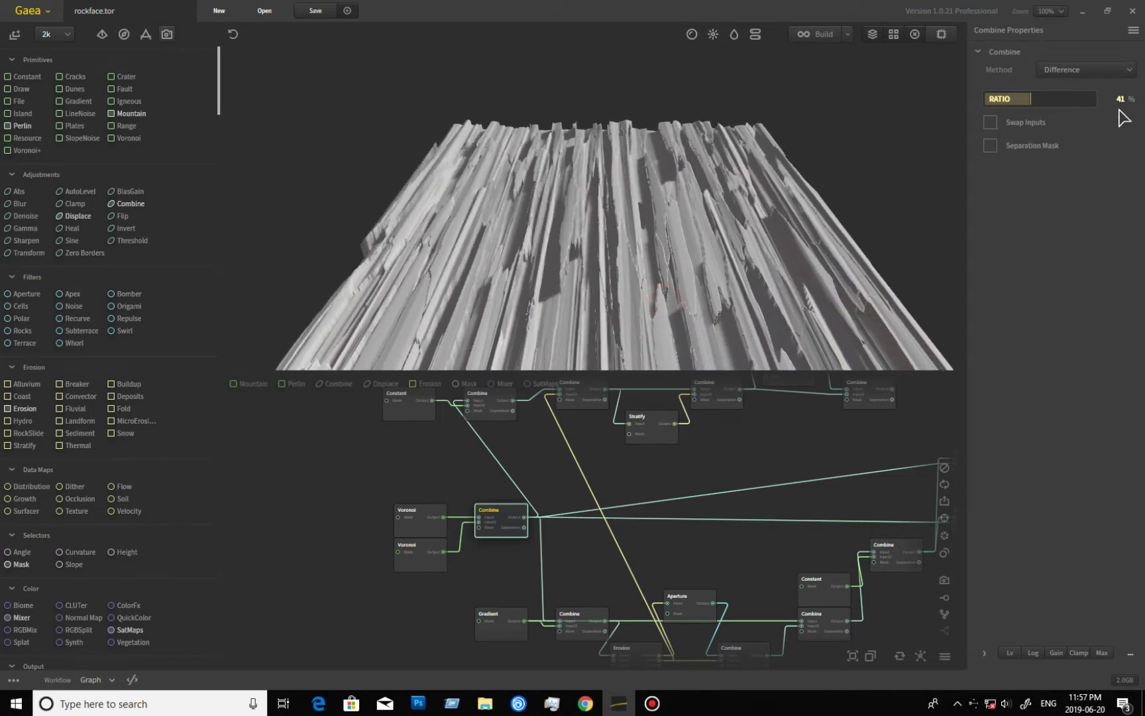
pyautogui.moveTo(710, 233); pyautogui.dragTo(631, 137)
pyautogui.scroll(-3, 631, 137)
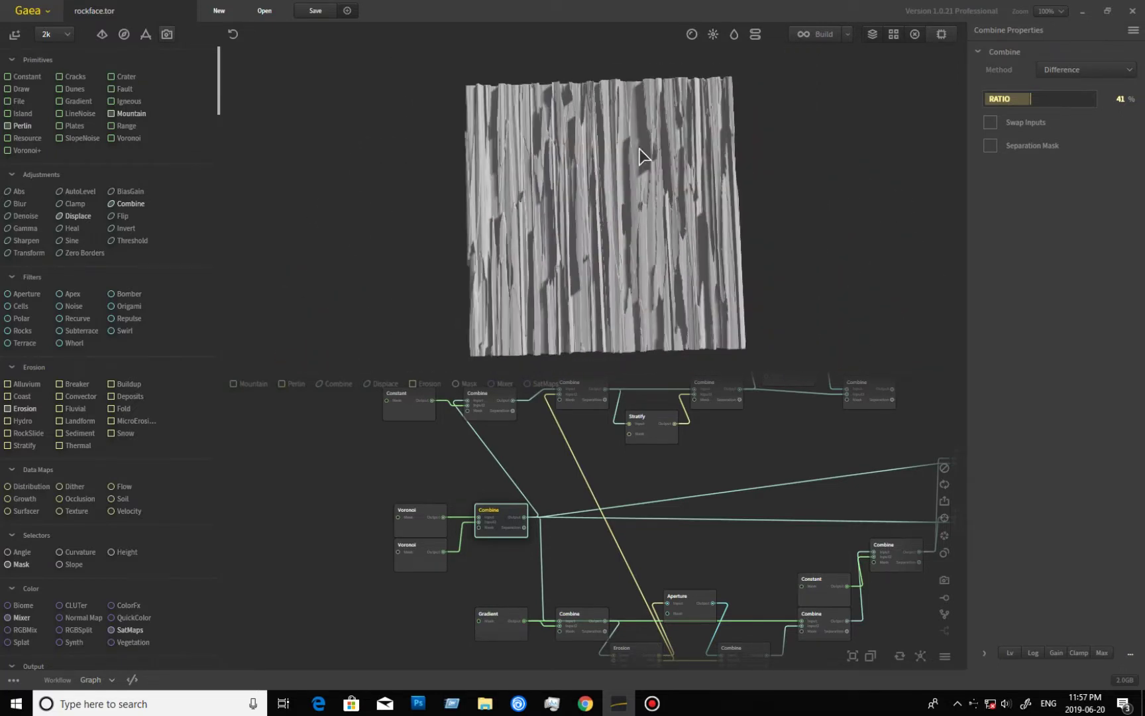
# Follow the graph down from the Voronoi Combine node and preview the Gradient node's slope.
pyautogui.moveTo(588, 549)
pyautogui.mouseDown(button='middle')
pyautogui.moveTo(597, 575)
pyautogui.moveTo(582, 456)
pyautogui.moveTo(582, 542)
pyautogui.moveTo(581, 525)
pyautogui.moveTo(571, 544)
pyautogui.mouseUp(button='middle')
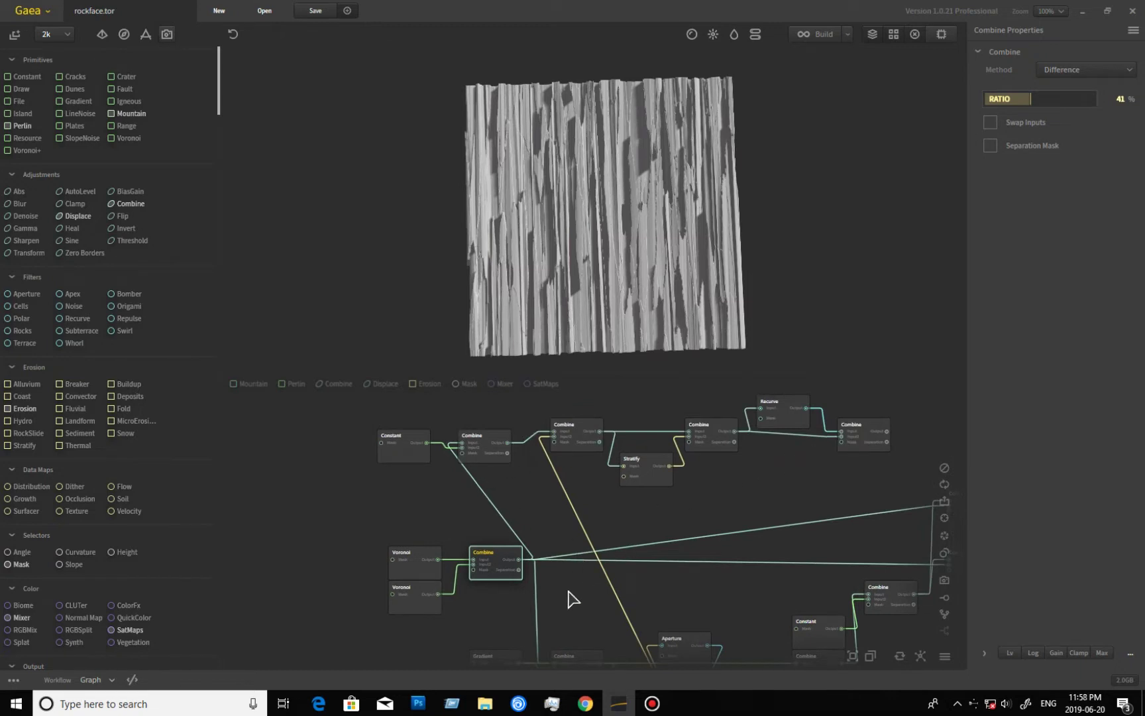
pyautogui.moveTo(573, 586); pyautogui.dragTo(558, 525, button='middle')
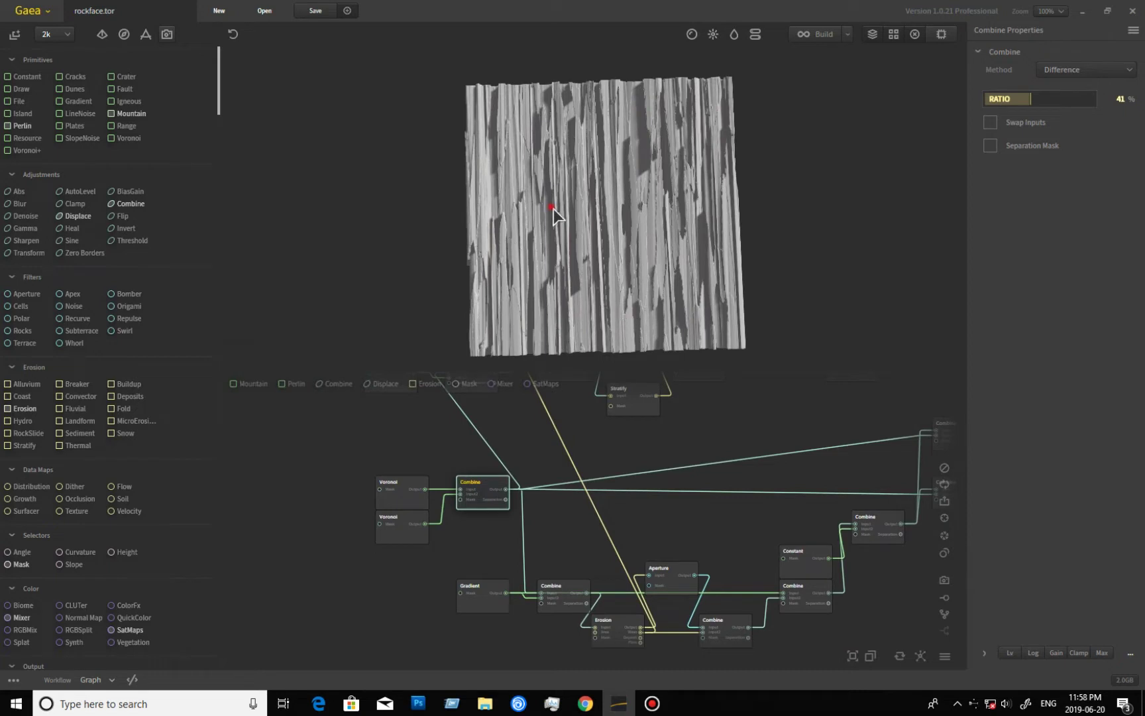
pyautogui.moveTo(557, 213); pyautogui.dragTo(550, 304)
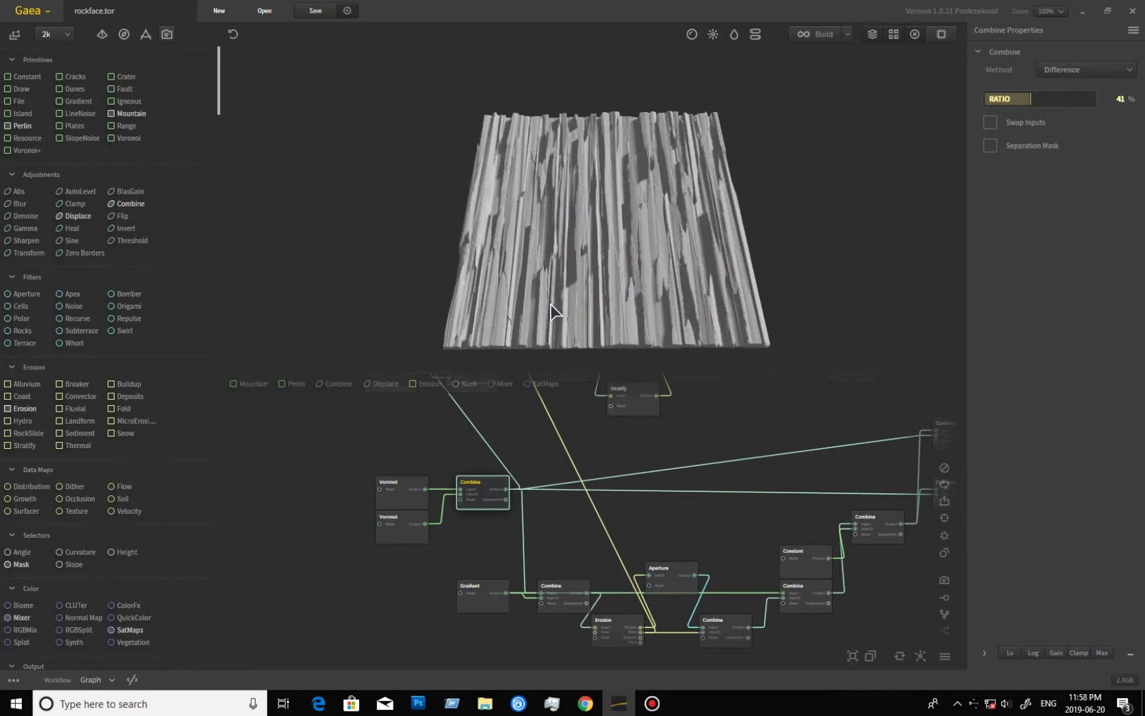
pyautogui.click(480, 600)
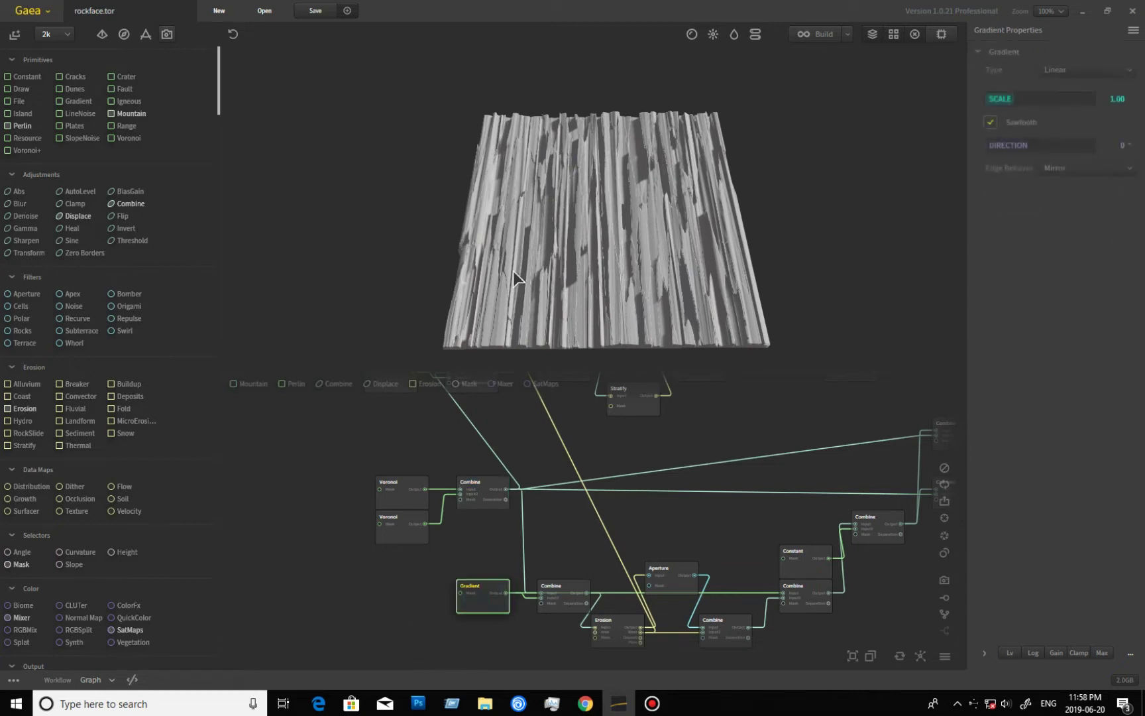
pyautogui.moveTo(468, 276); pyautogui.dragTo(647, 327)
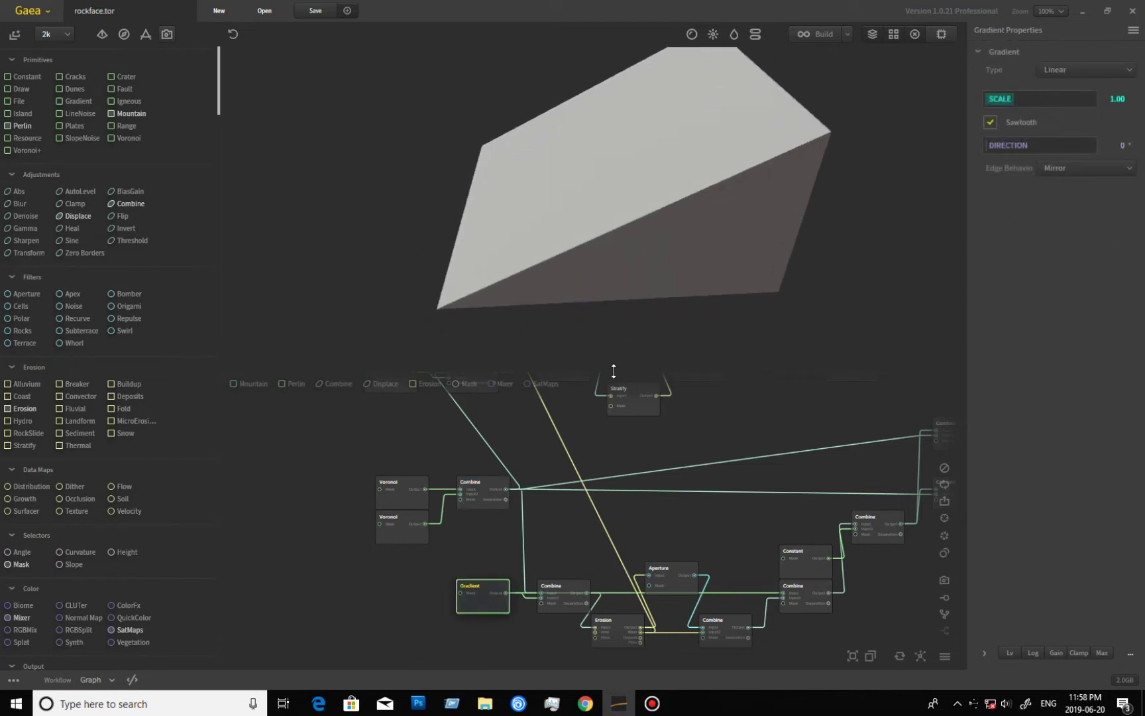
# Preview the Combine node that blends the Gradient with the Voronoi mix, examining its settings and slope from several angles.
pyautogui.click(565, 593)
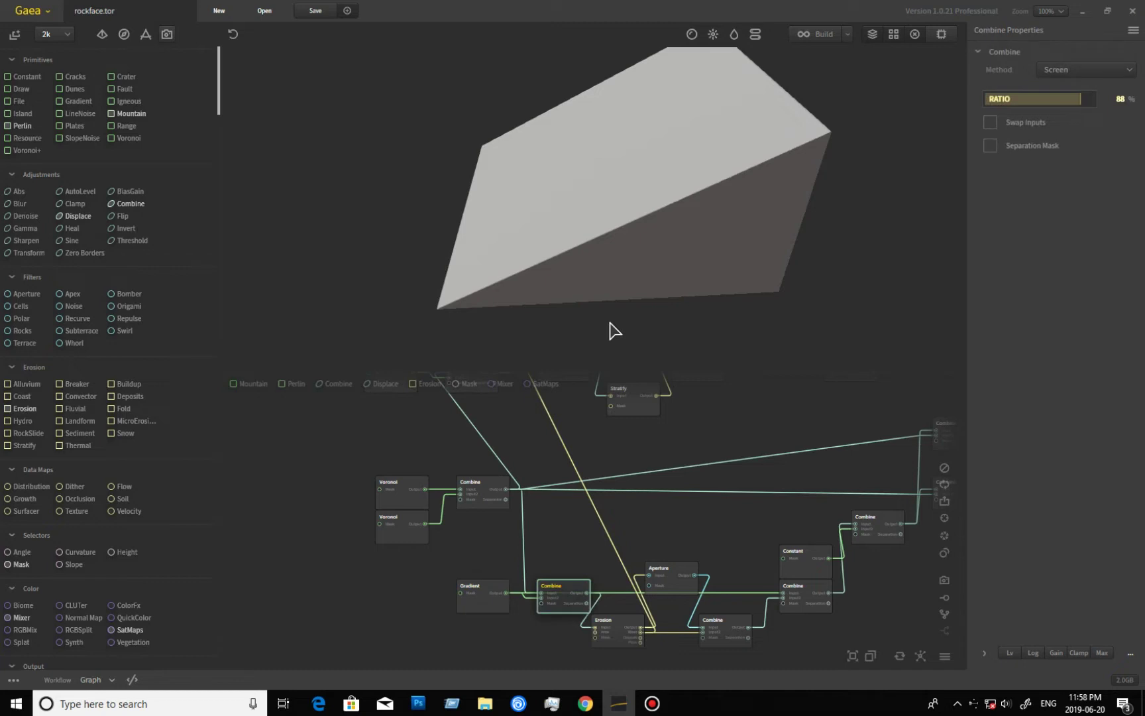
pyautogui.moveTo(609, 242); pyautogui.dragTo(667, 179)
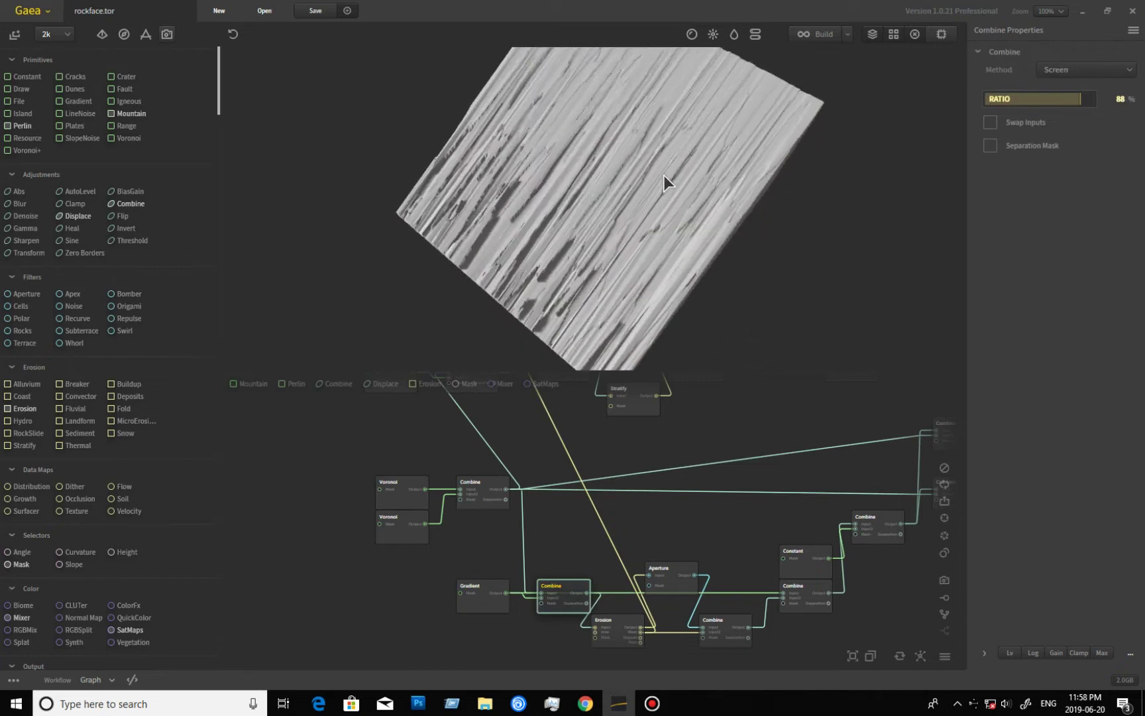
pyautogui.moveTo(765, 224); pyautogui.dragTo(590, 176)
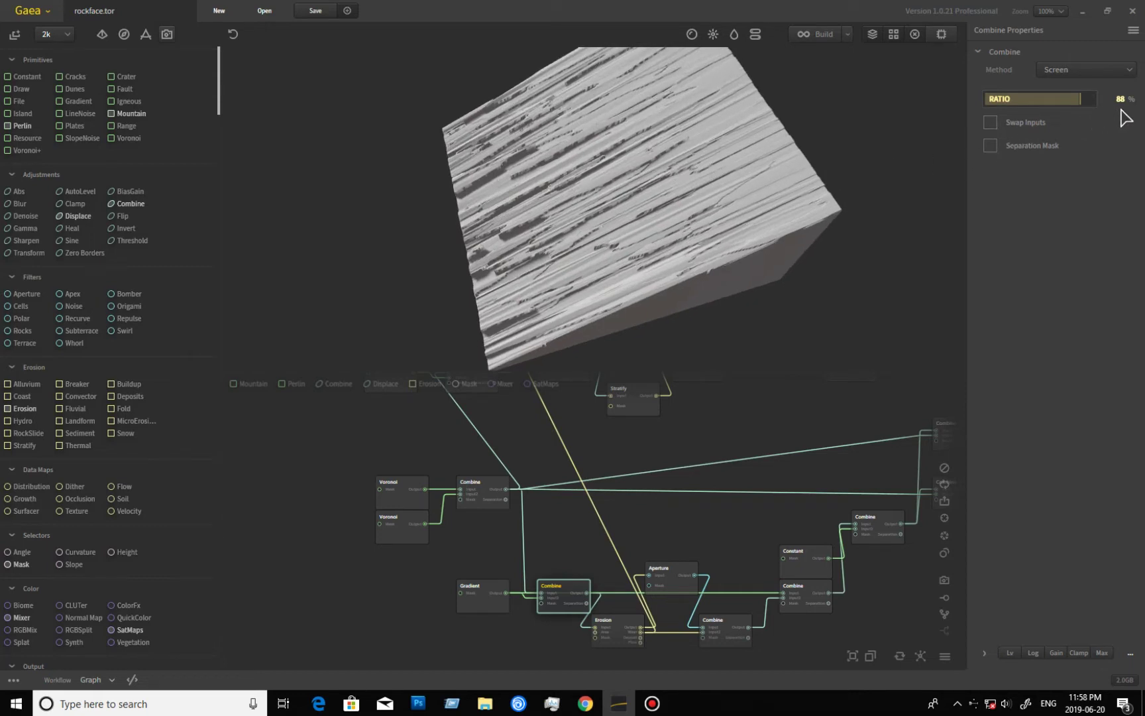
pyautogui.moveTo(611, 248); pyautogui.dragTo(580, 294)
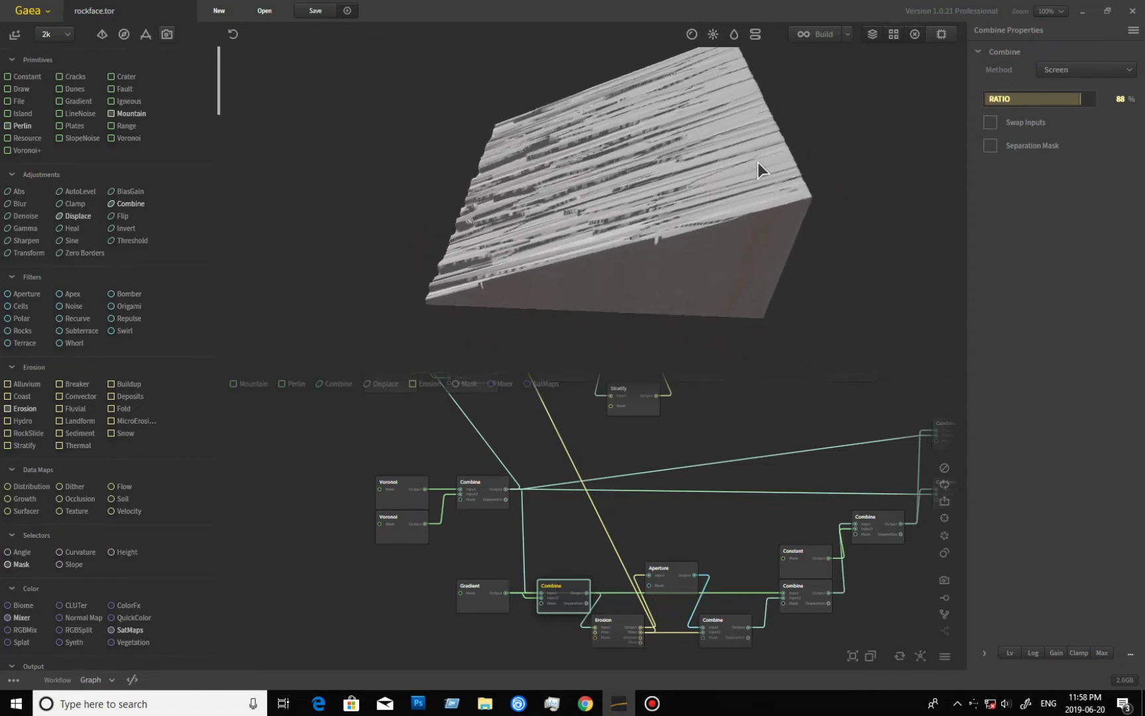
pyautogui.moveTo(757, 124); pyautogui.dragTo(683, 258)
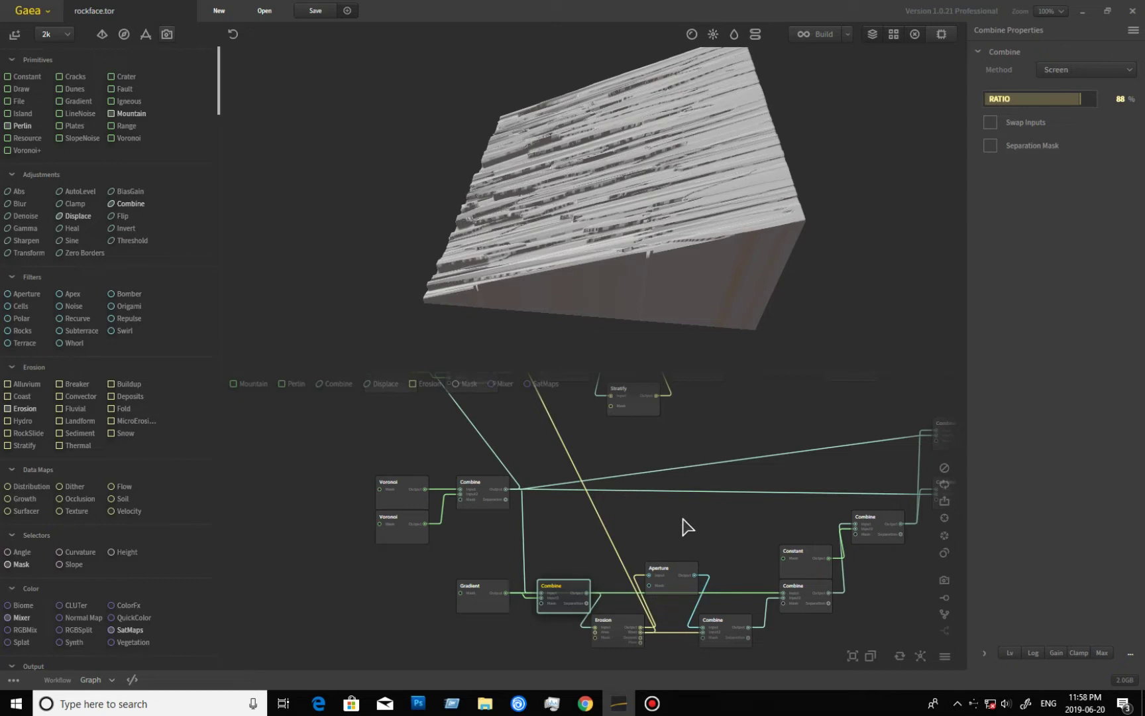
# Preview the Erosion node after the Gradient Combine and examine its settings and the eroded surface.
pyautogui.click(613, 635)
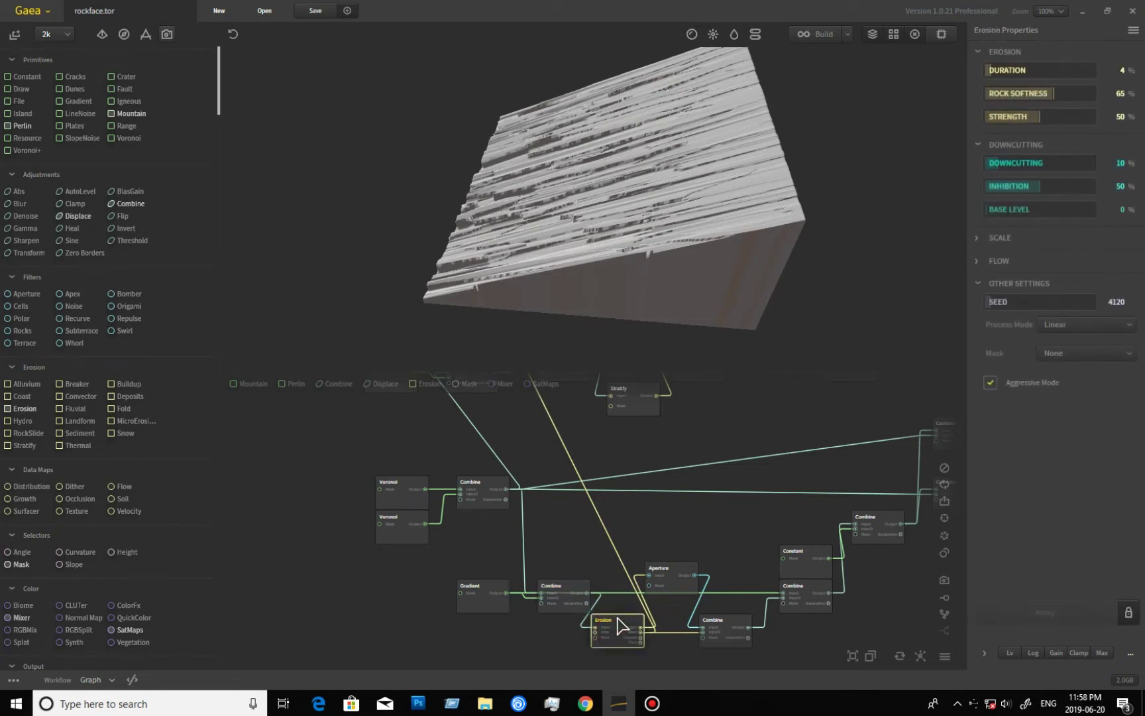
pyautogui.moveTo(504, 265); pyautogui.dragTo(573, 167)
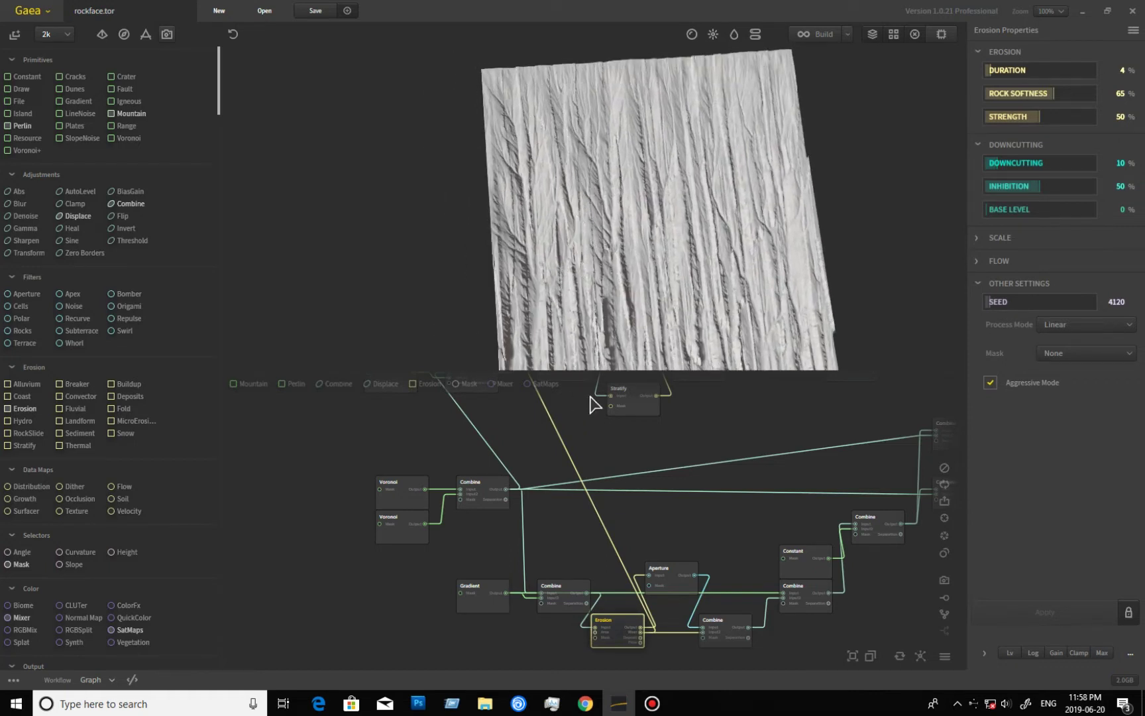
pyautogui.moveTo(690, 266); pyautogui.dragTo(563, 174)
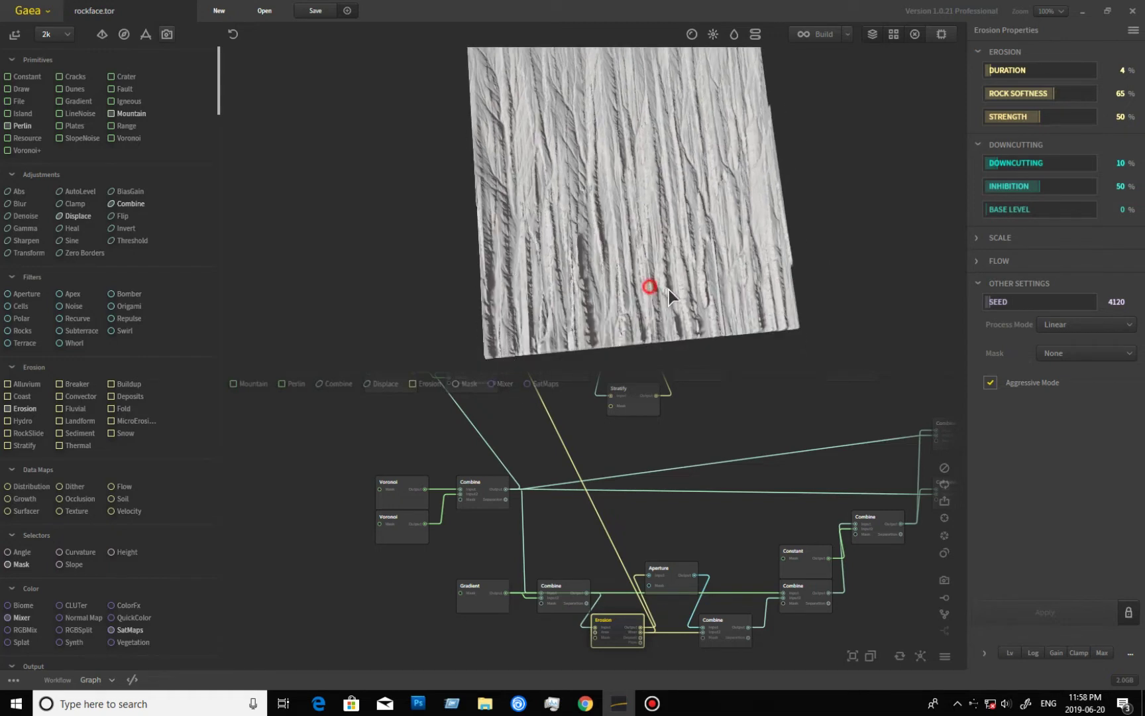
pyautogui.moveTo(669, 290); pyautogui.dragTo(626, 305)
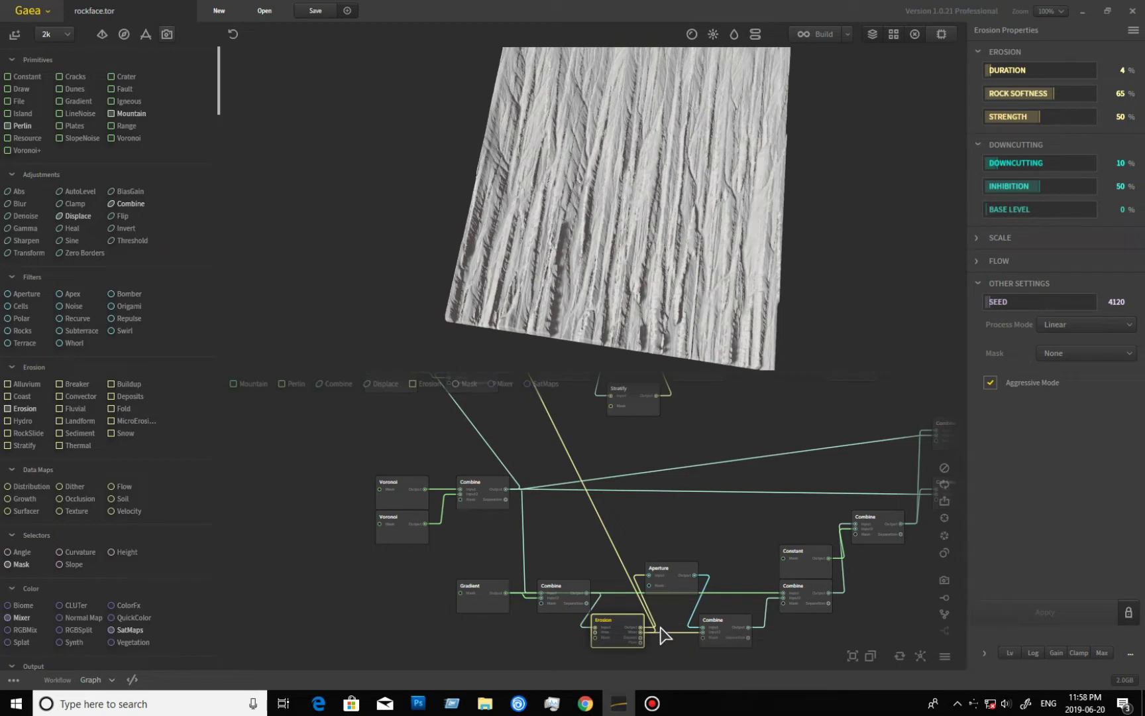
# Trace the Erosion node's Wear output through the graph to the Combine node in the upper Constant chain.
pyautogui.scroll(5, 670, 616)
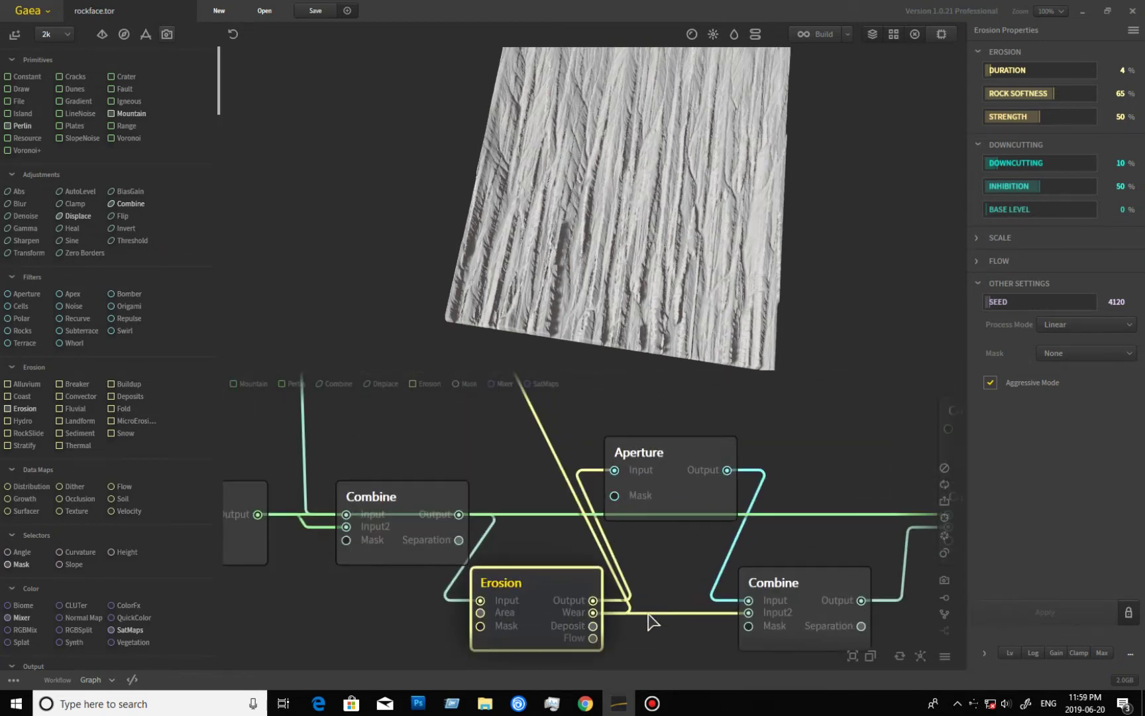
pyautogui.moveTo(626, 489); pyautogui.dragTo(719, 675, button='middle')
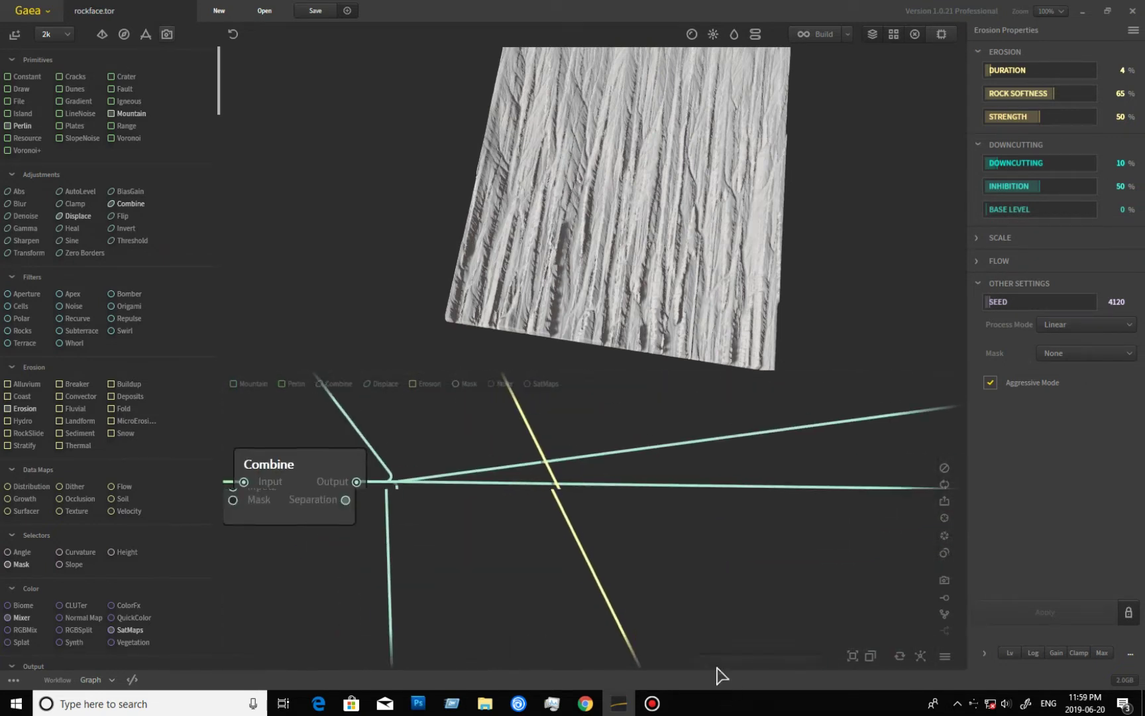
pyautogui.moveTo(703, 599); pyautogui.dragTo(782, 714, button='middle')
pyautogui.scroll(-5, 634, 614)
pyautogui.moveTo(643, 589); pyautogui.dragTo(675, 630, button='middle')
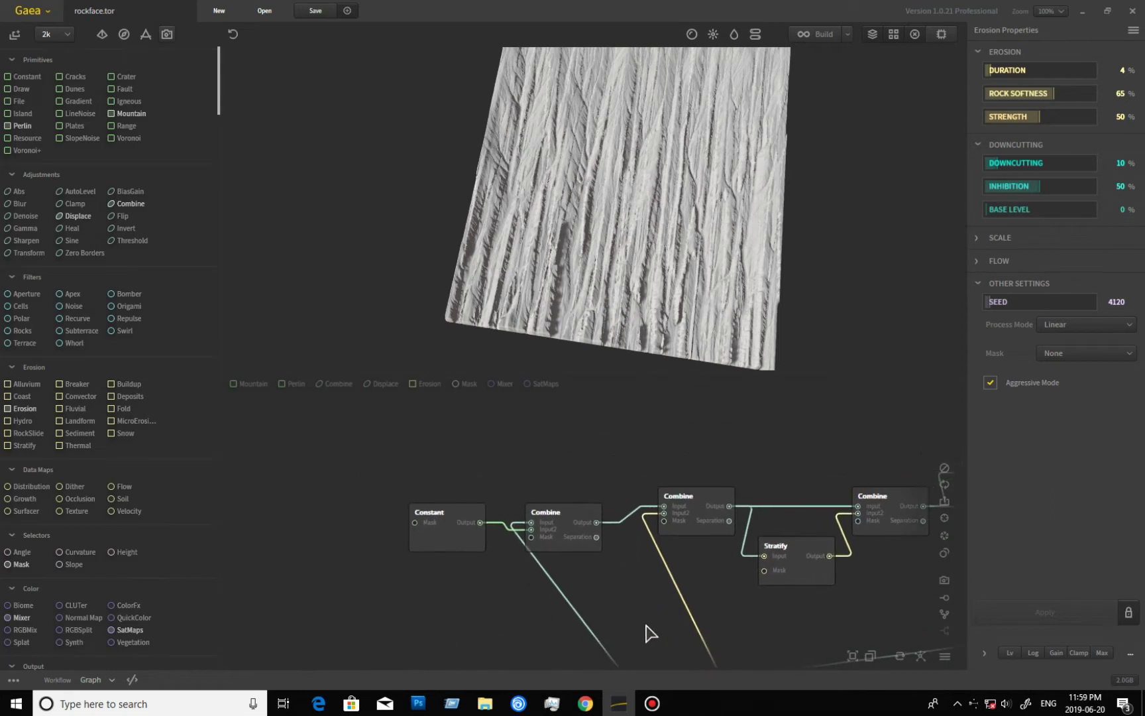
pyautogui.scroll(2, 653, 630)
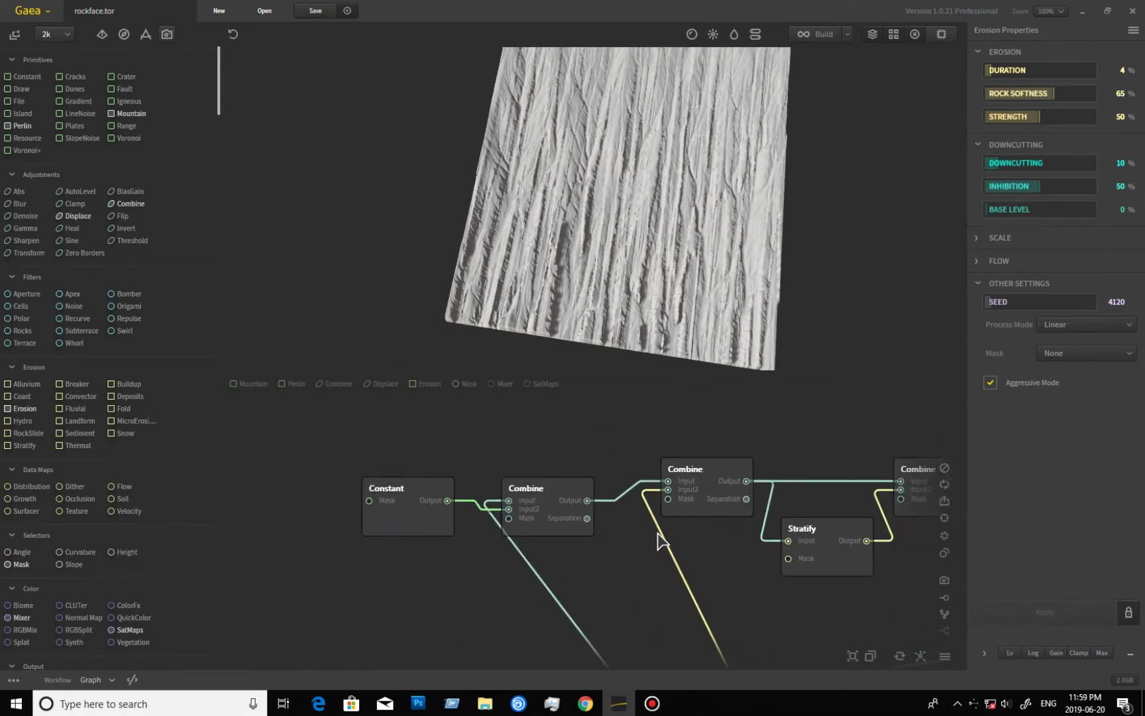
# Preview the lower Voronoi node feeding the Voronoi Combine and expand its post-processing options to examine the Influence setting.
pyautogui.moveTo(617, 571); pyautogui.dragTo(619, 459, button='middle')
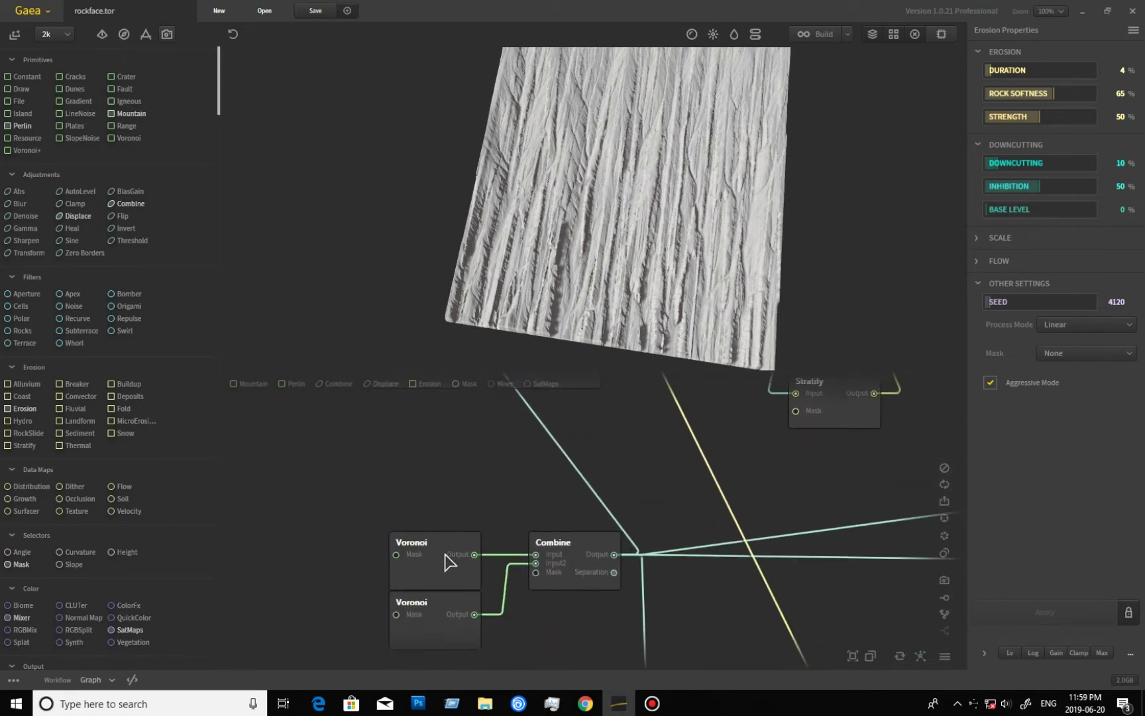
pyautogui.click(445, 621)
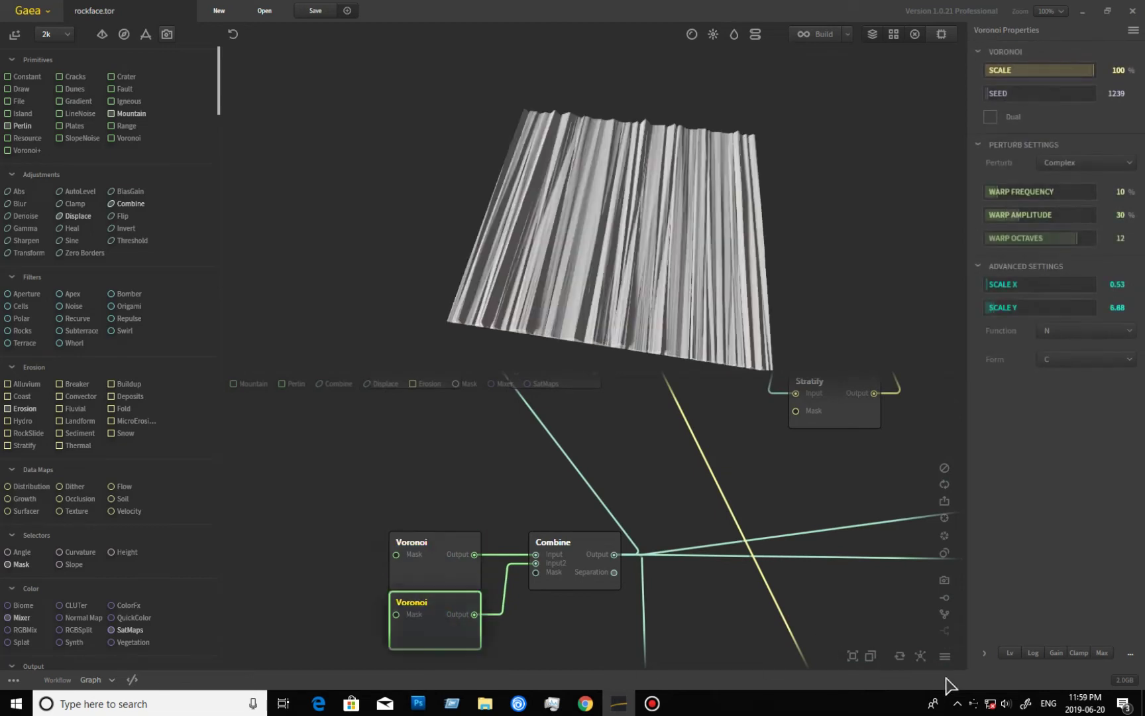
pyautogui.click(984, 656)
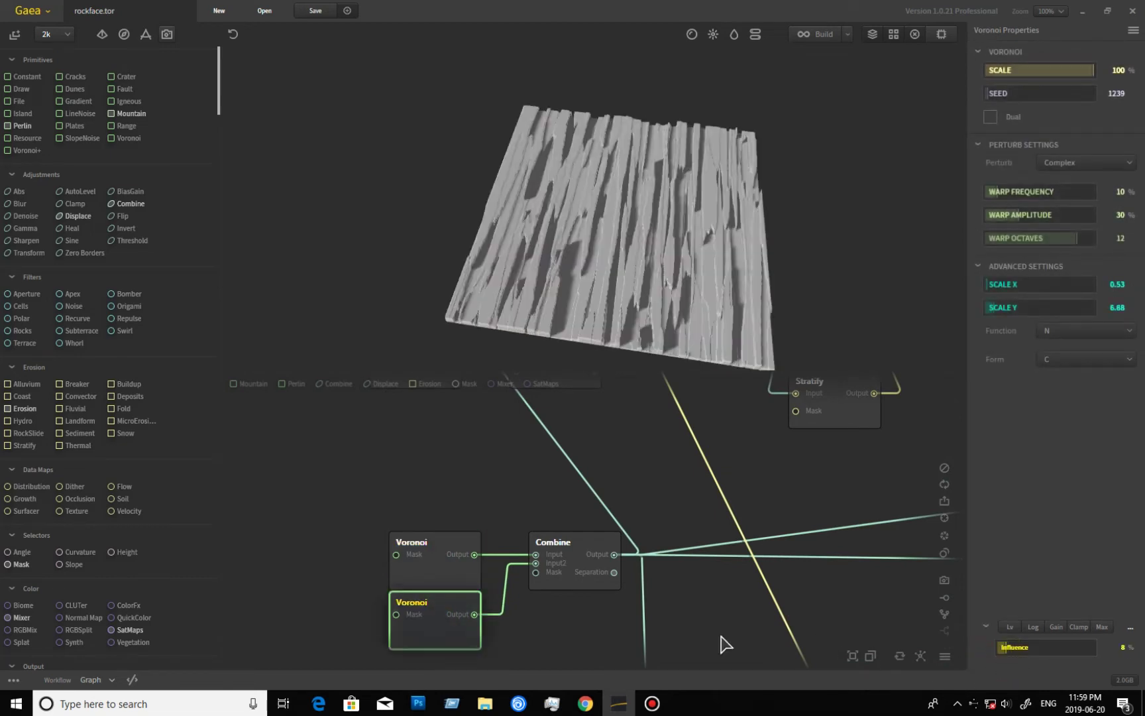
# Preview the Constant node in the upper chain and the Combine that blends it with the Voronoi mix, examining the surface from several angles.
pyautogui.moveTo(712, 576); pyautogui.dragTo(721, 639, button='middle')
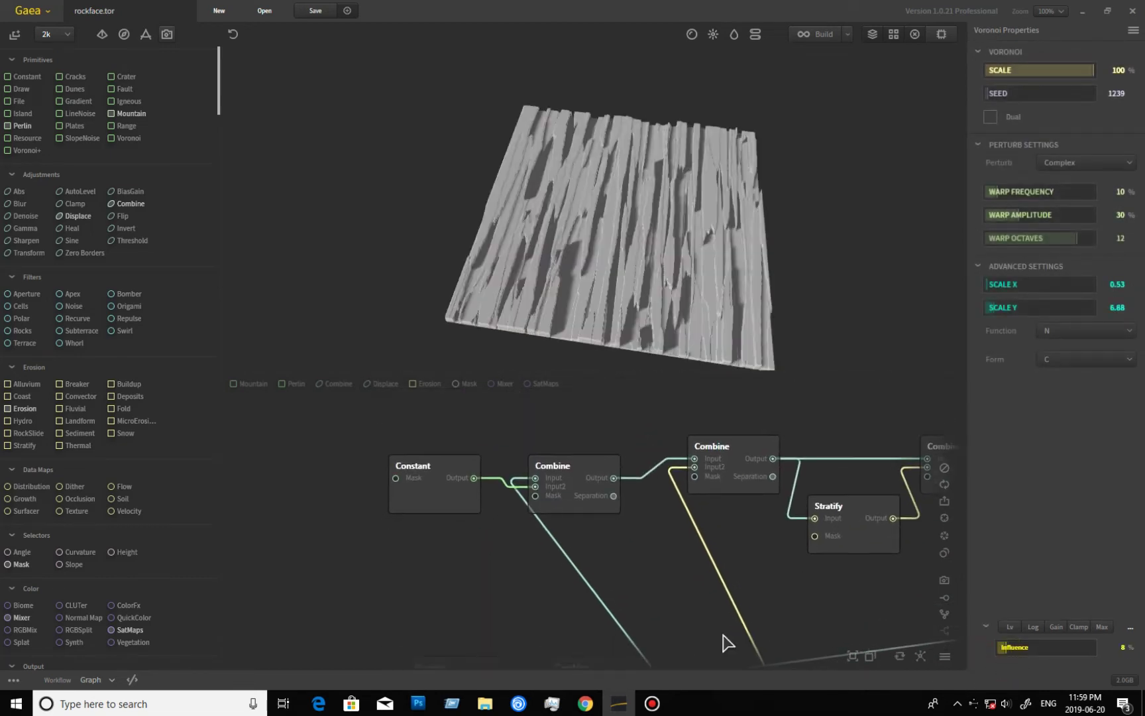
pyautogui.click(456, 505)
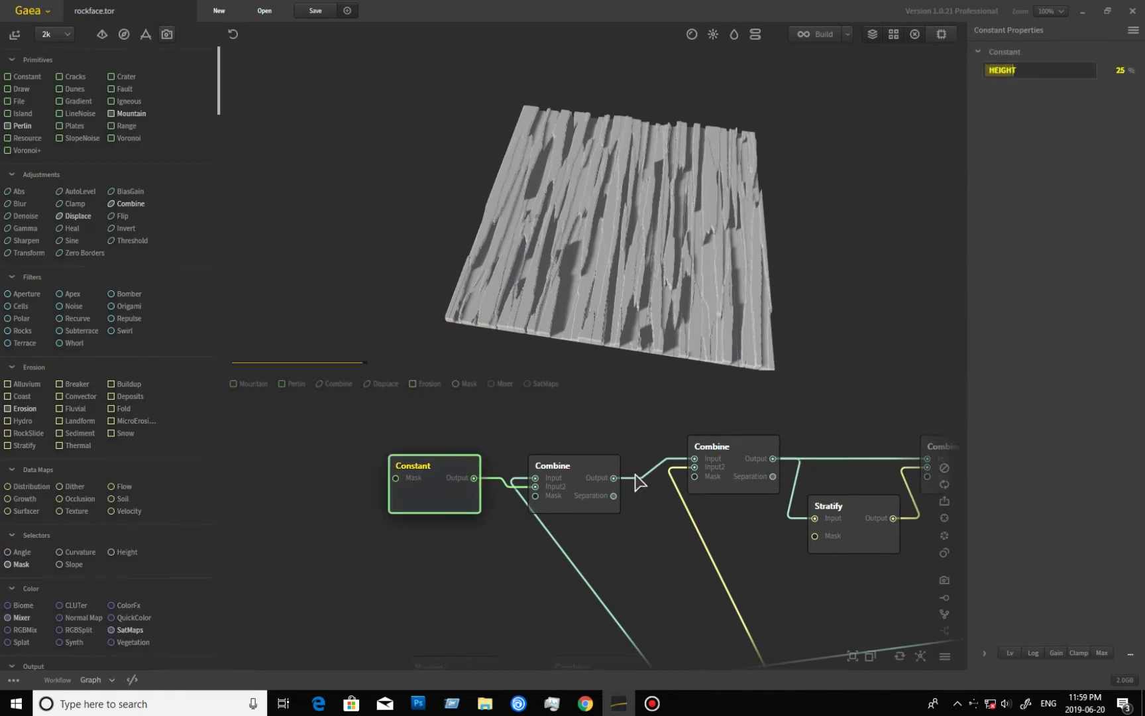
pyautogui.click(578, 493)
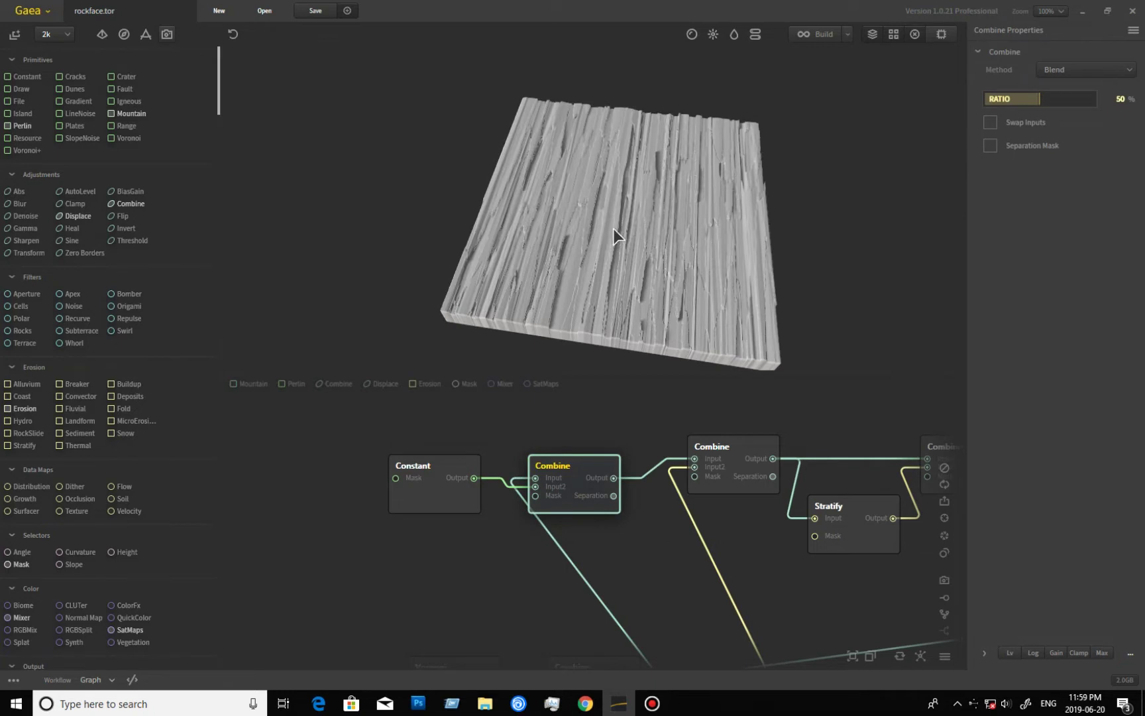
pyautogui.moveTo(618, 261); pyautogui.dragTo(635, 283)
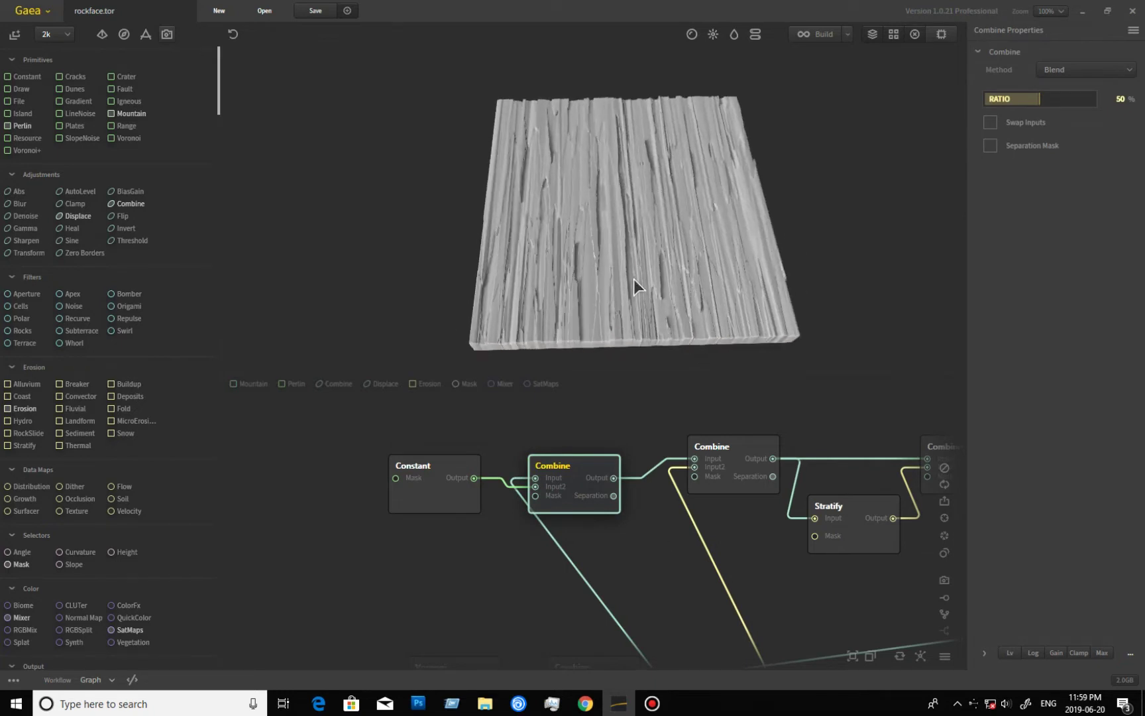
pyautogui.moveTo(680, 343); pyautogui.dragTo(645, 340)
pyautogui.scroll(4, 591, 335)
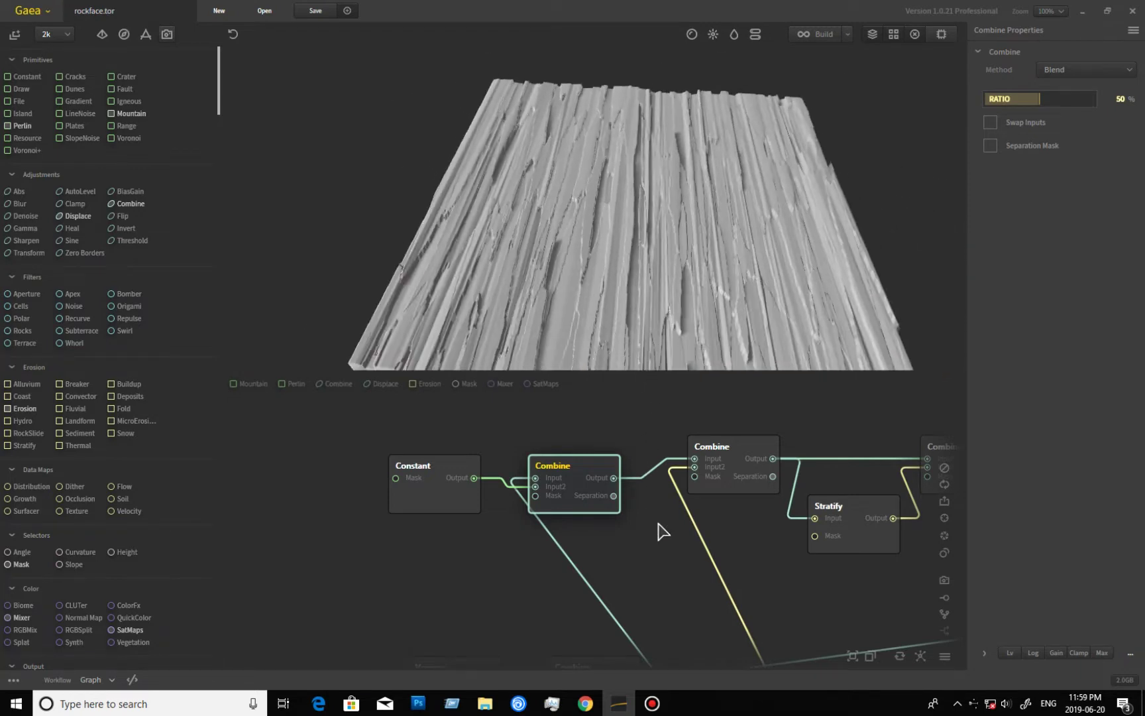
pyautogui.moveTo(668, 283); pyautogui.dragTo(621, 365)
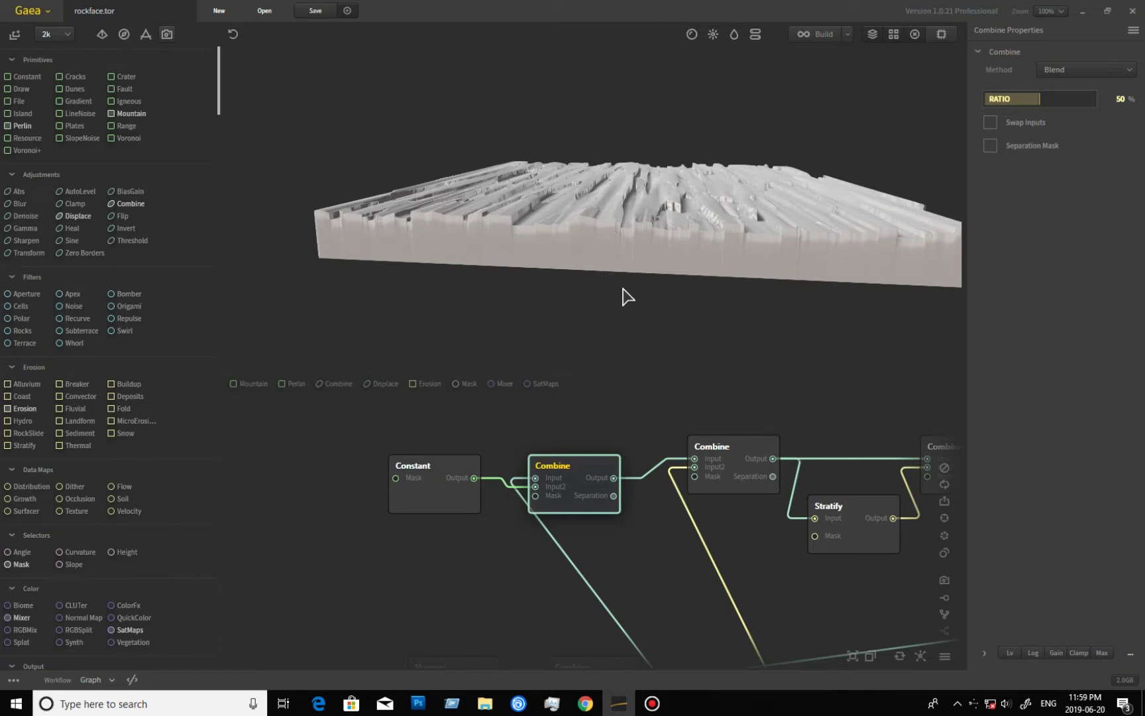
# Preview the Combine node that subtracts the Erosion output from the Constant blend and examine the carved grooves up close.
pyautogui.click(708, 480)
pyautogui.moveTo(640, 312); pyautogui.dragTo(668, 381)
pyautogui.scroll(4, 636, 326)
pyautogui.moveTo(677, 276); pyautogui.dragTo(650, 218)
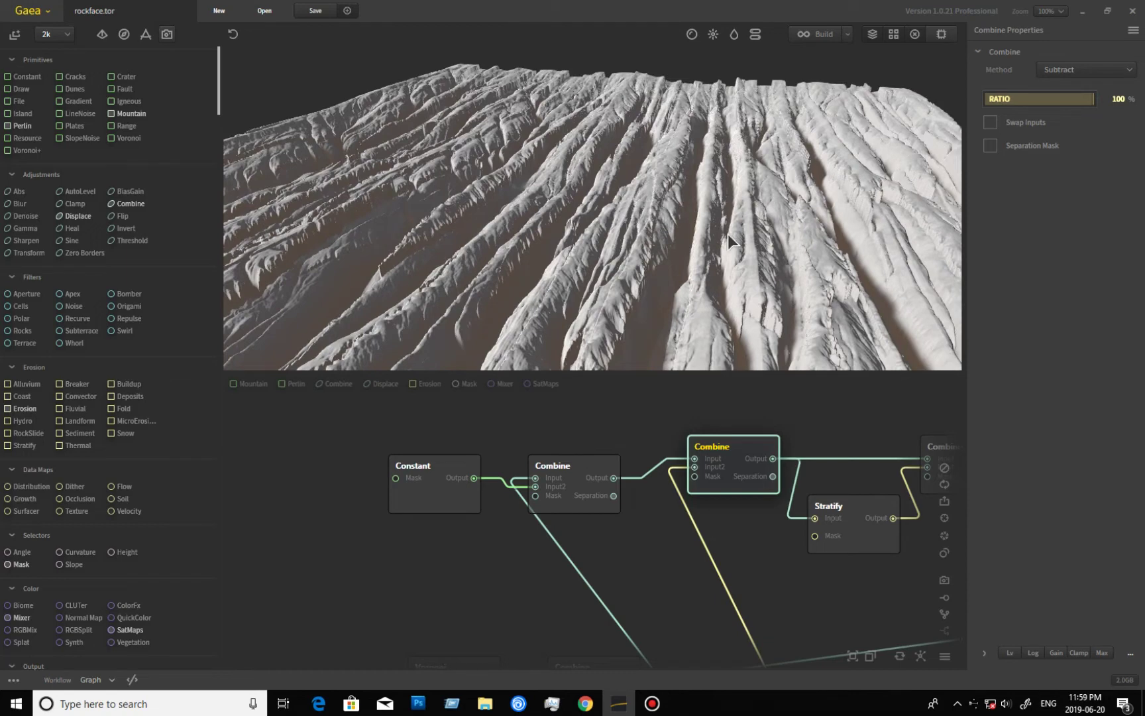
pyautogui.moveTo(728, 234); pyautogui.dragTo(708, 334)
pyautogui.scroll(-3, 710, 217)
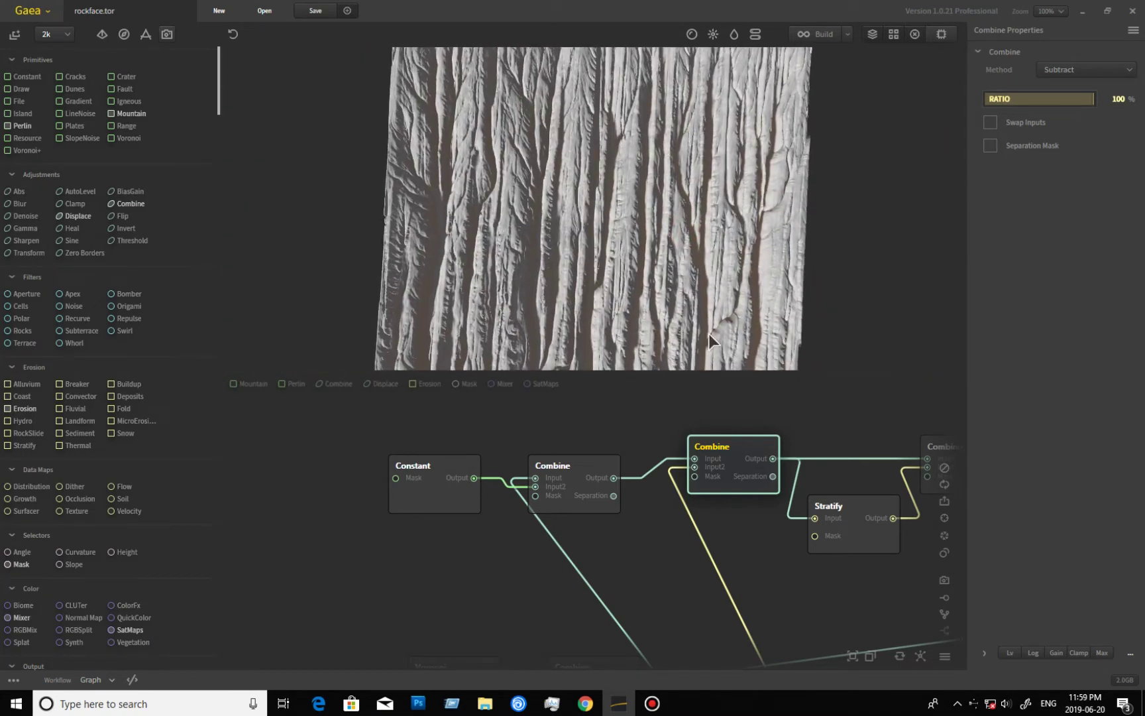
# Preview the Stratify node after the Subtract Combine, examining its settings and the layered rock detail.
pyautogui.moveTo(854, 486); pyautogui.dragTo(660, 520, button='middle')
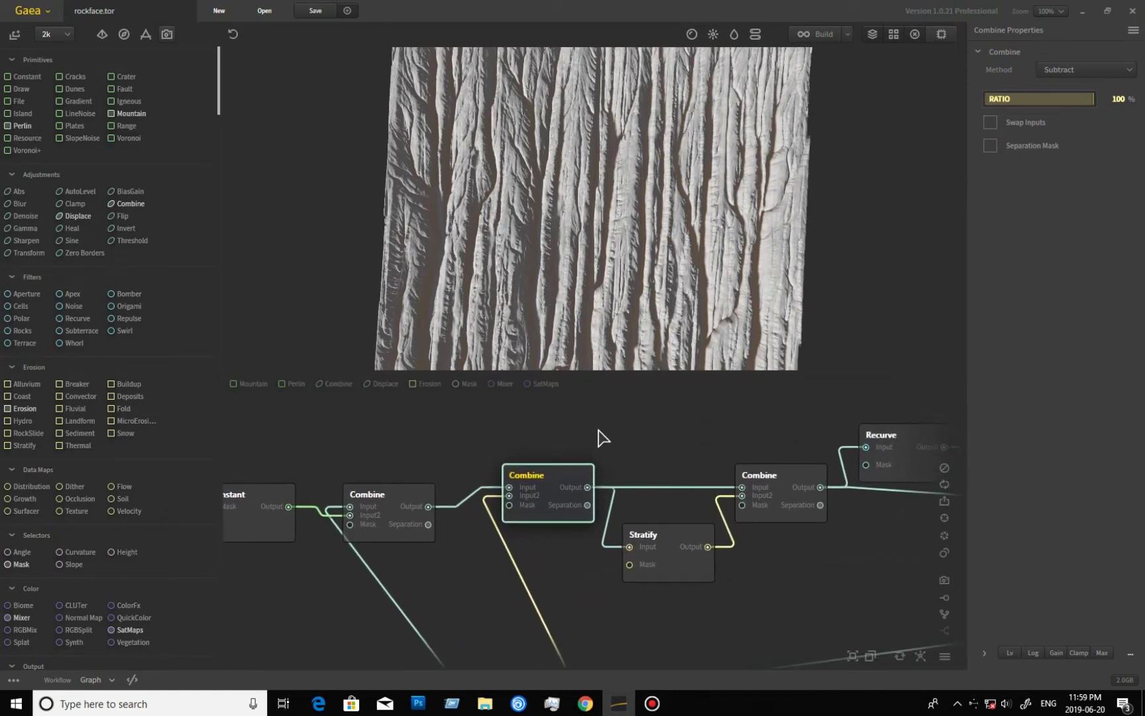
pyautogui.click(684, 550)
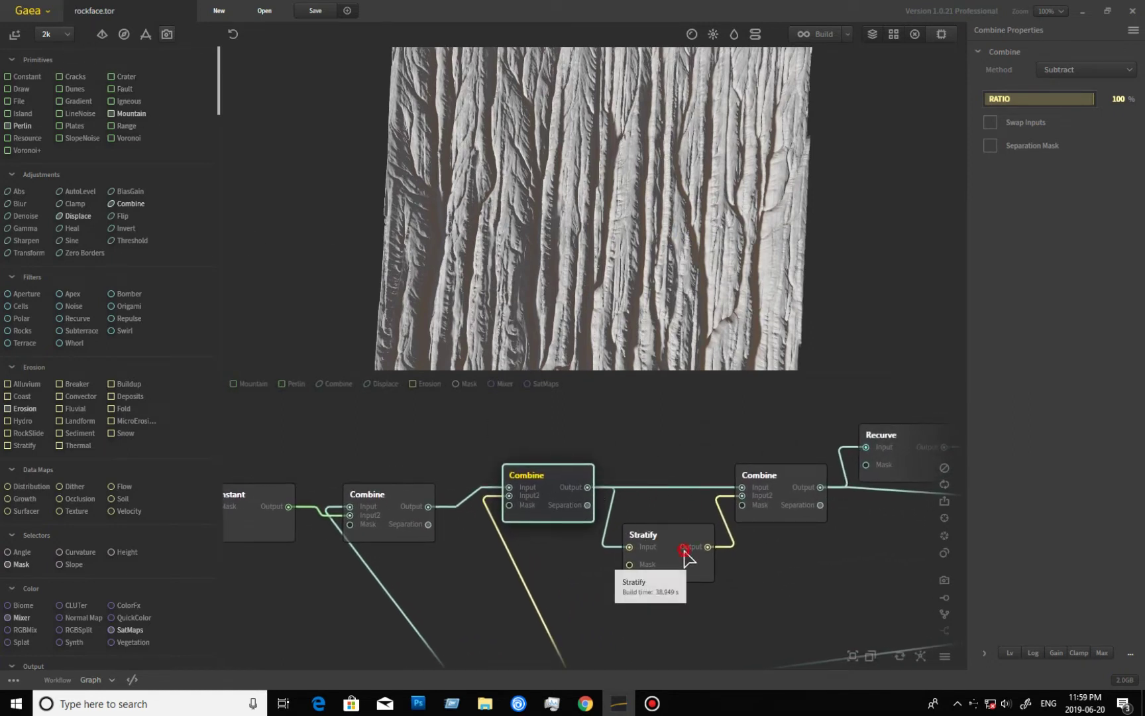
pyautogui.click(685, 556)
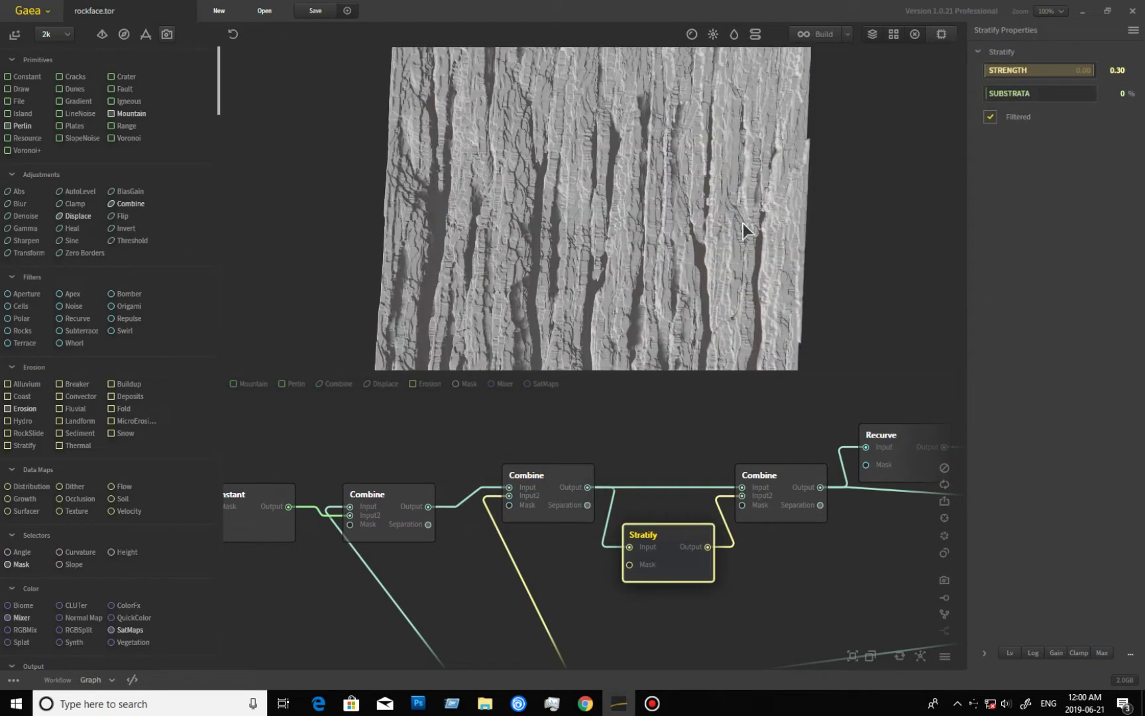
pyautogui.moveTo(623, 269); pyautogui.dragTo(499, 227)
pyautogui.scroll(5, 590, 298)
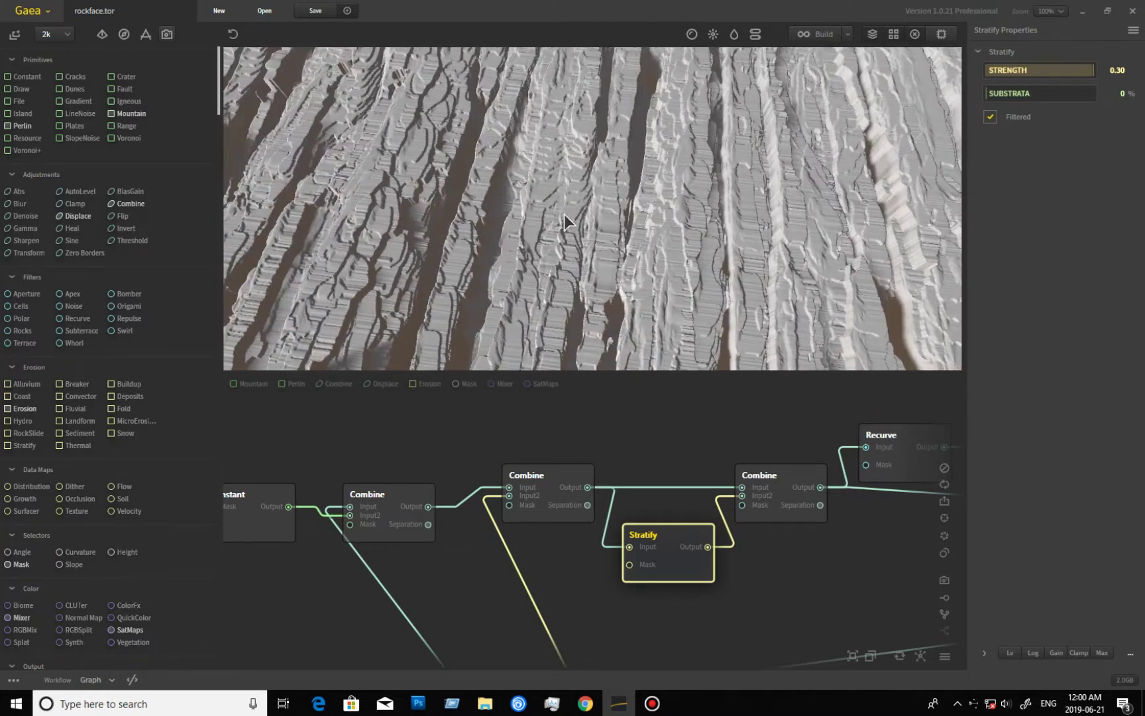
pyautogui.scroll(-5, 637, 214)
pyautogui.moveTo(633, 217); pyautogui.dragTo(632, 181)
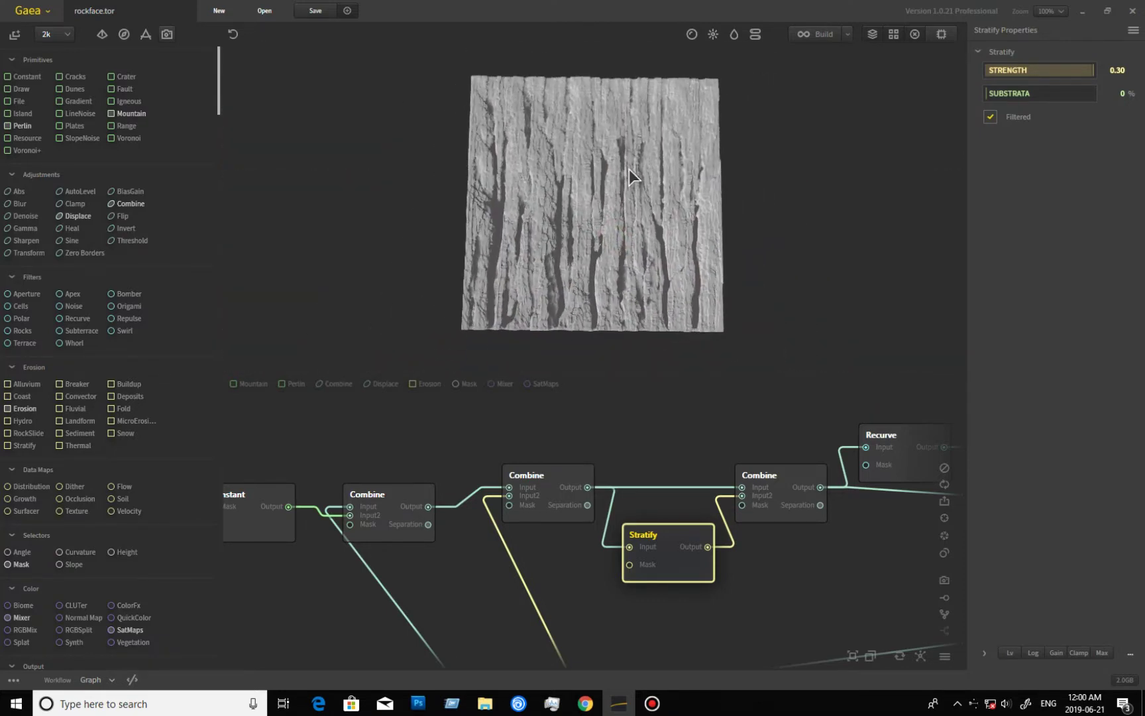
# Preview the Combine node that blends Stratify with the unstratified surface and examine the result up close.
pyautogui.click(784, 475)
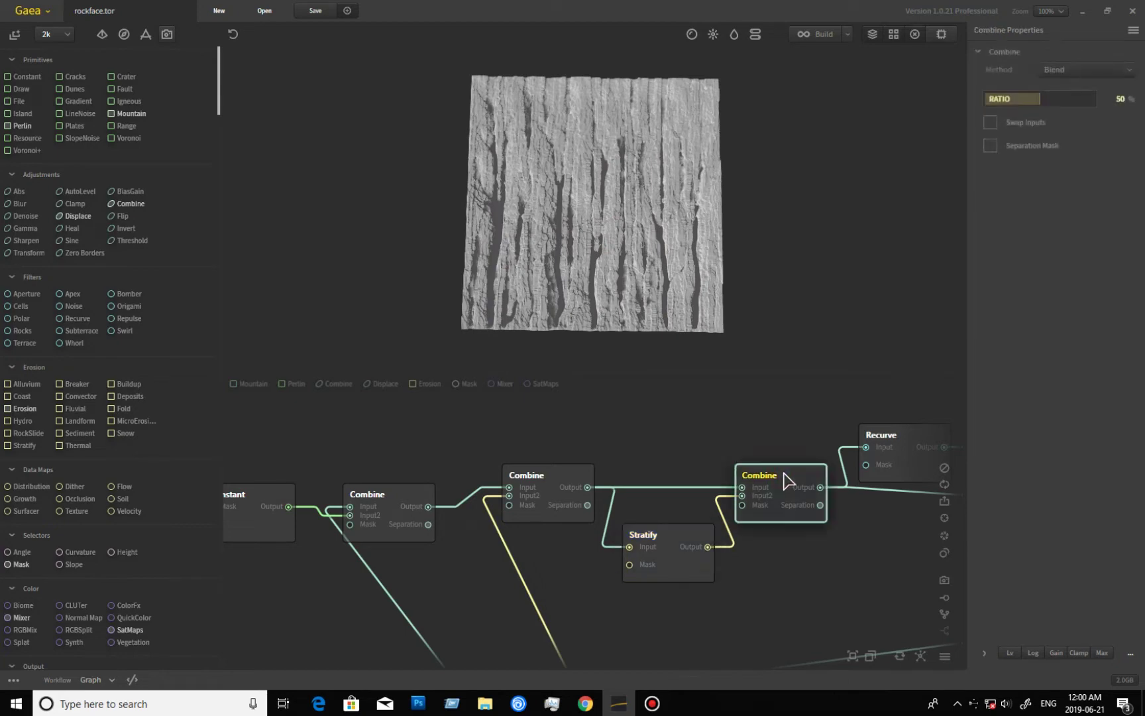
pyautogui.moveTo(644, 287); pyautogui.dragTo(609, 318)
pyautogui.scroll(5, 609, 318)
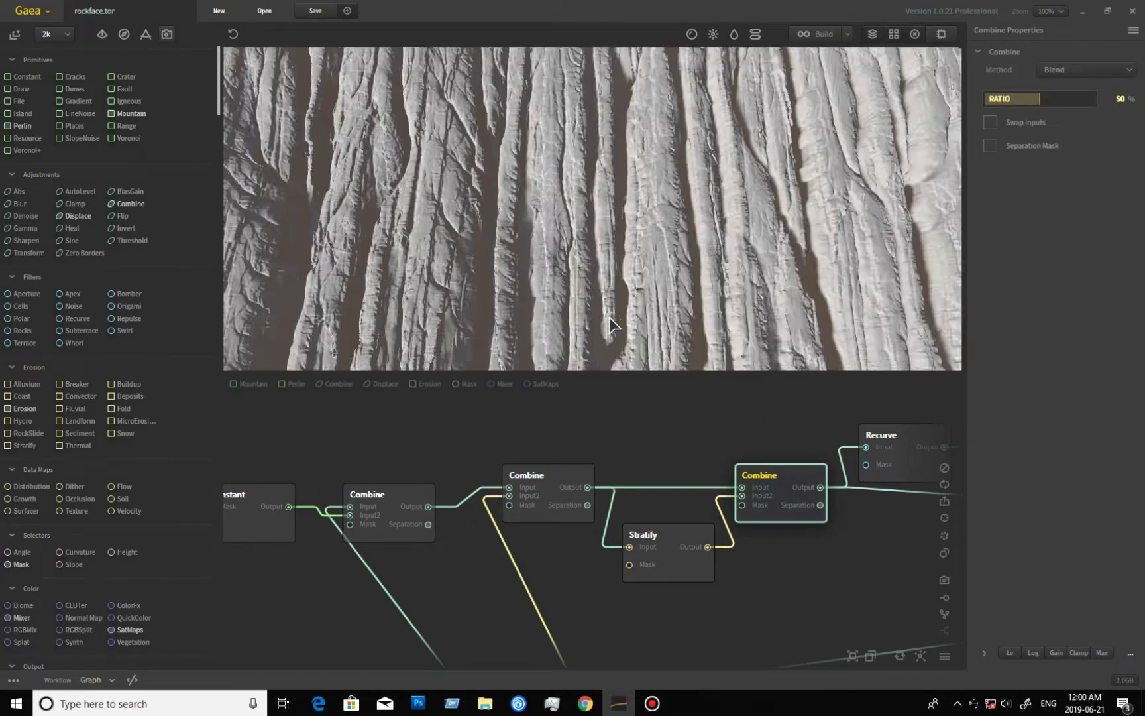
pyautogui.moveTo(654, 261); pyautogui.dragTo(712, 191)
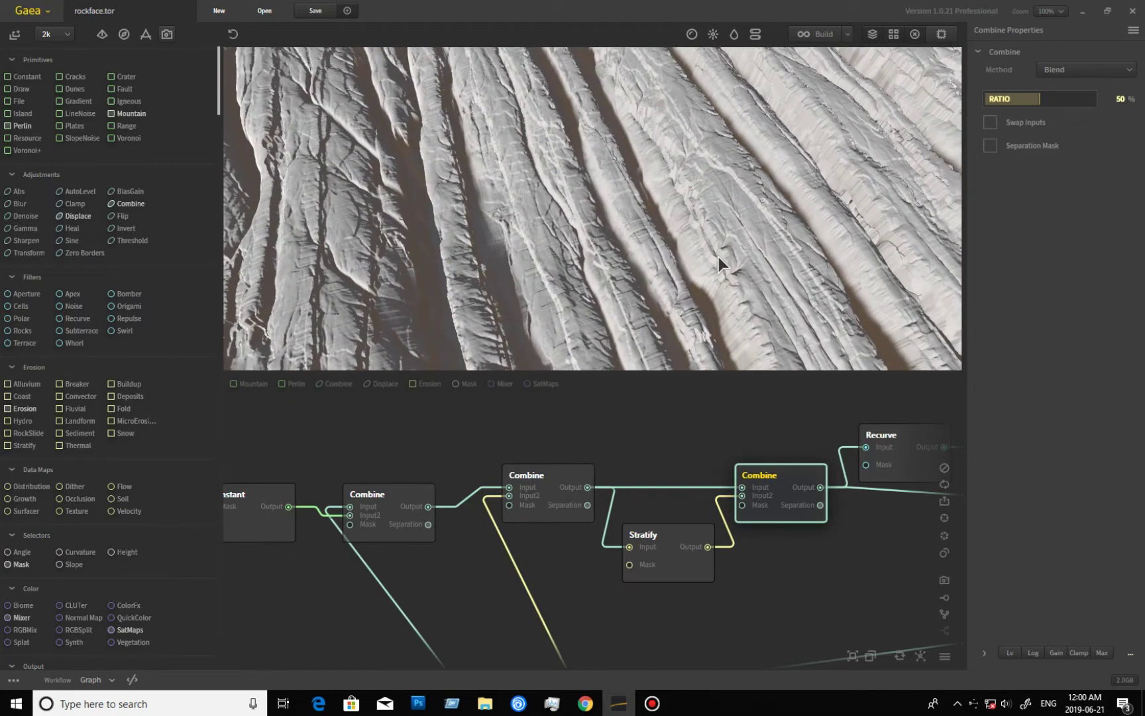
pyautogui.moveTo(718, 257); pyautogui.dragTo(690, 246)
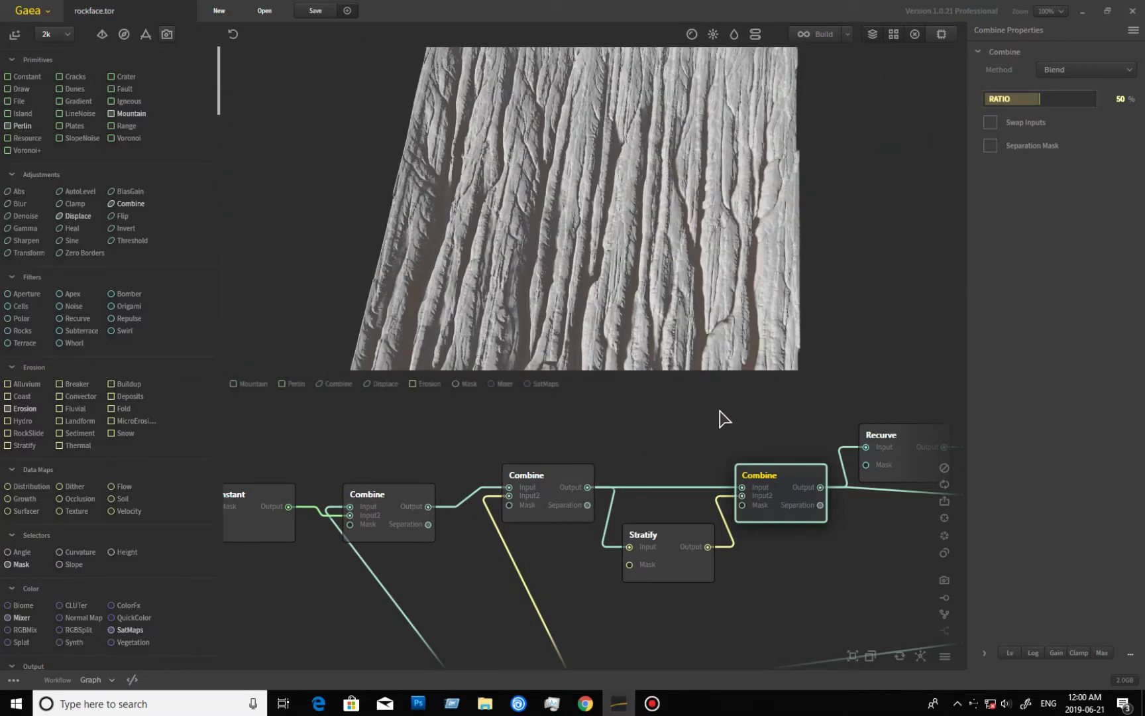
# Follow the upper chain to the Recurve node and preview its settings and effect on the rock ridges.
pyautogui.moveTo(680, 432); pyautogui.dragTo(539, 438, button='middle')
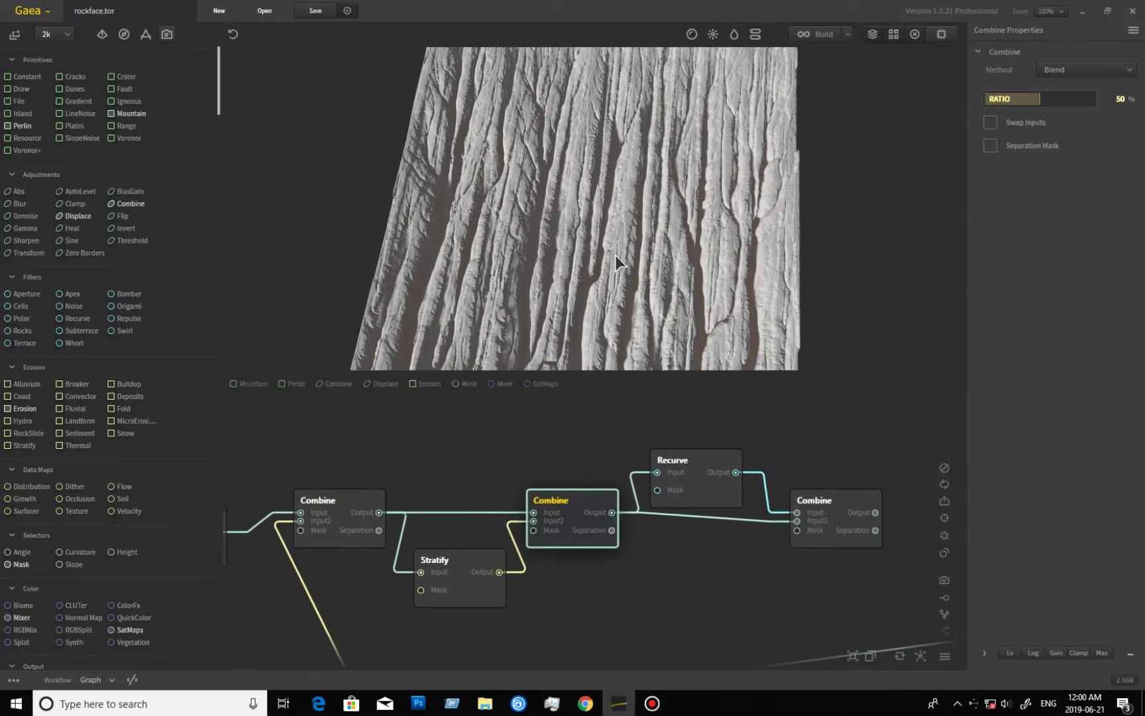
pyautogui.moveTo(613, 255)
pyautogui.mouseDown()
pyautogui.moveTo(629, 334)
pyautogui.moveTo(621, 376)
pyautogui.moveTo(593, 260)
pyautogui.mouseUp()
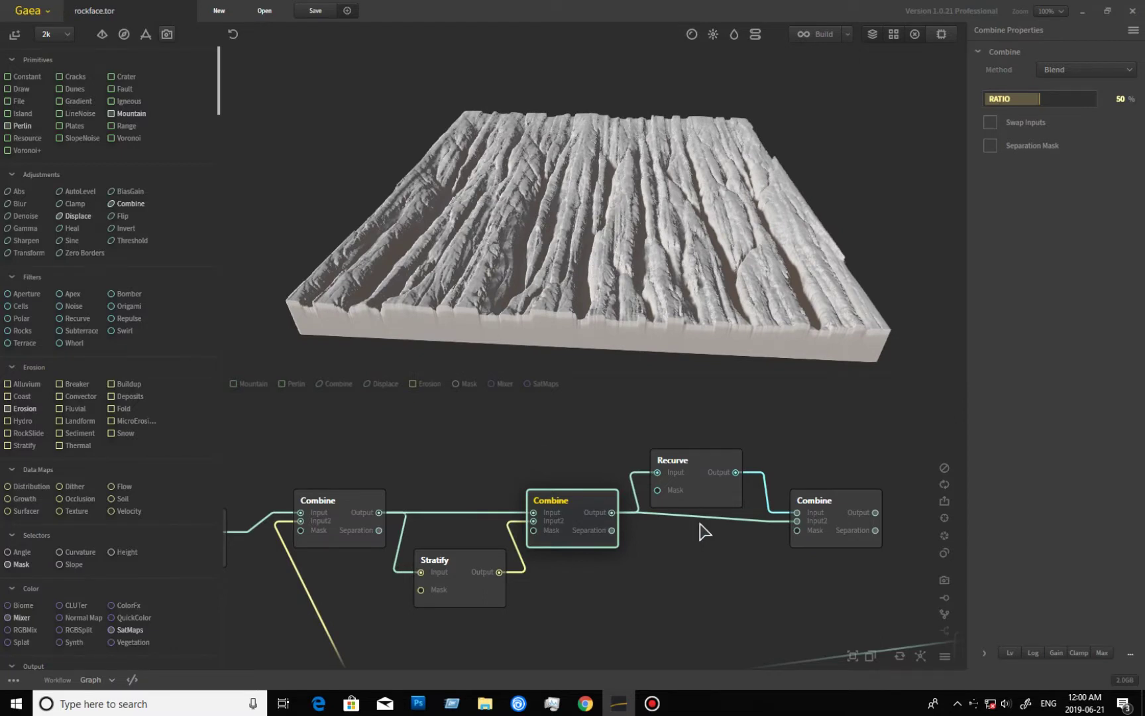
pyautogui.click(706, 496)
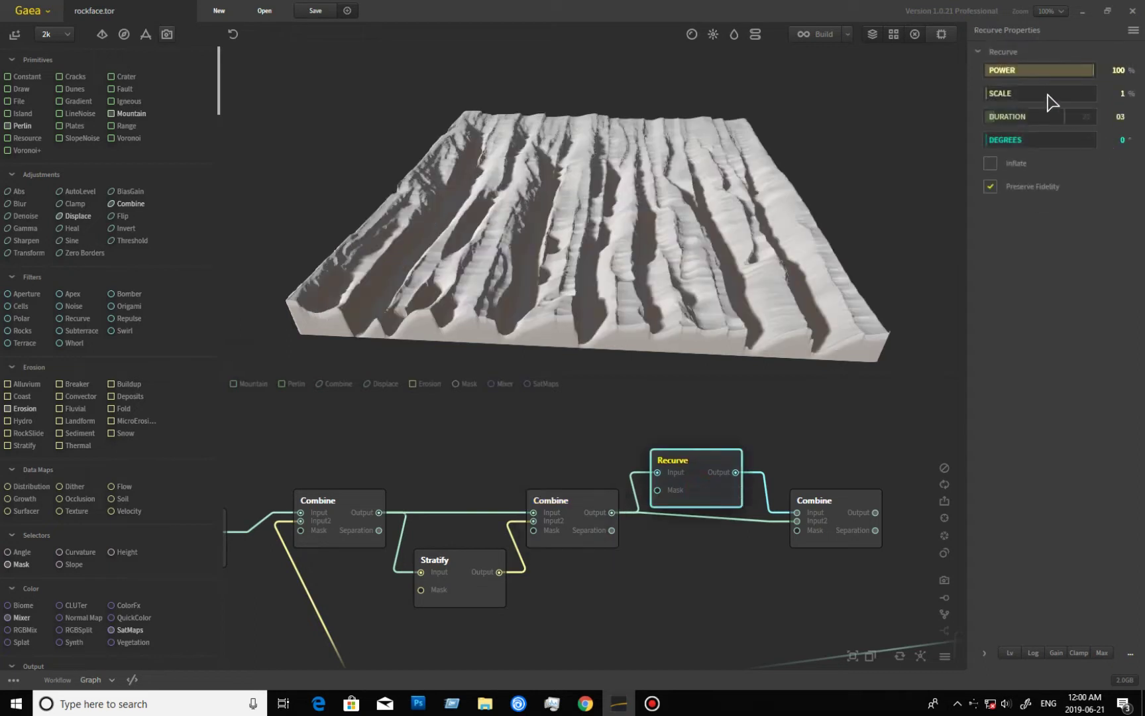
pyautogui.moveTo(665, 251); pyautogui.dragTo(662, 189)
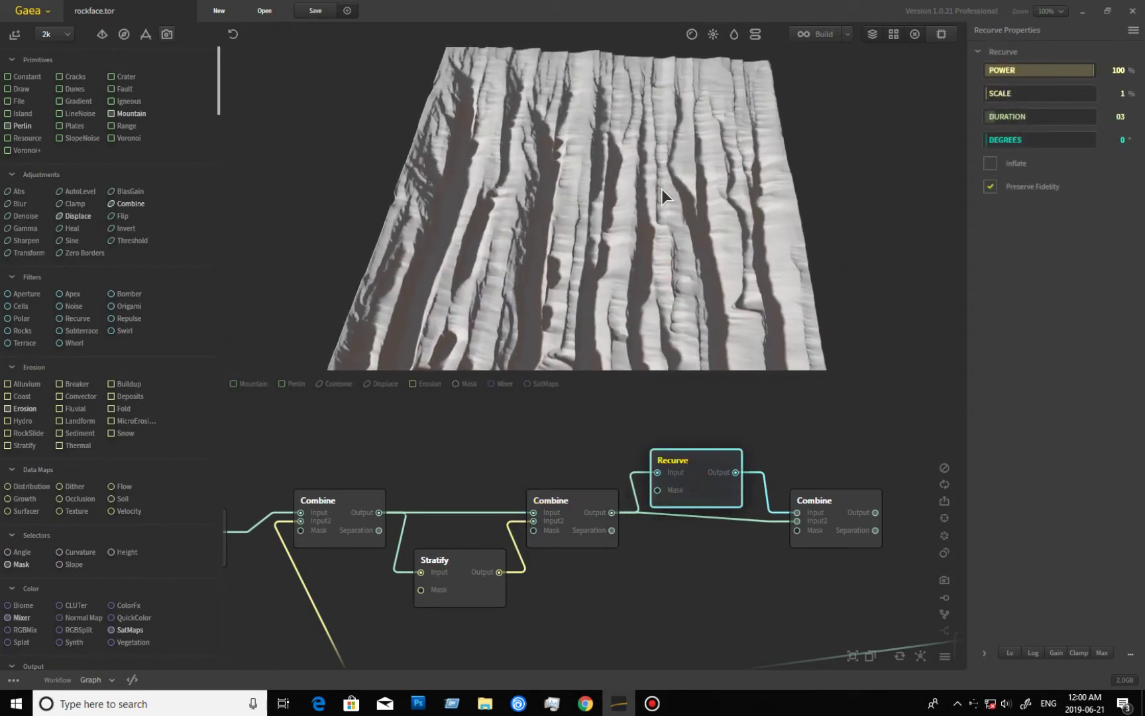
# Preview the final Combine node that blends Recurve with the previous surface, examining the rock face from several angles and distances.
pyautogui.click(836, 508)
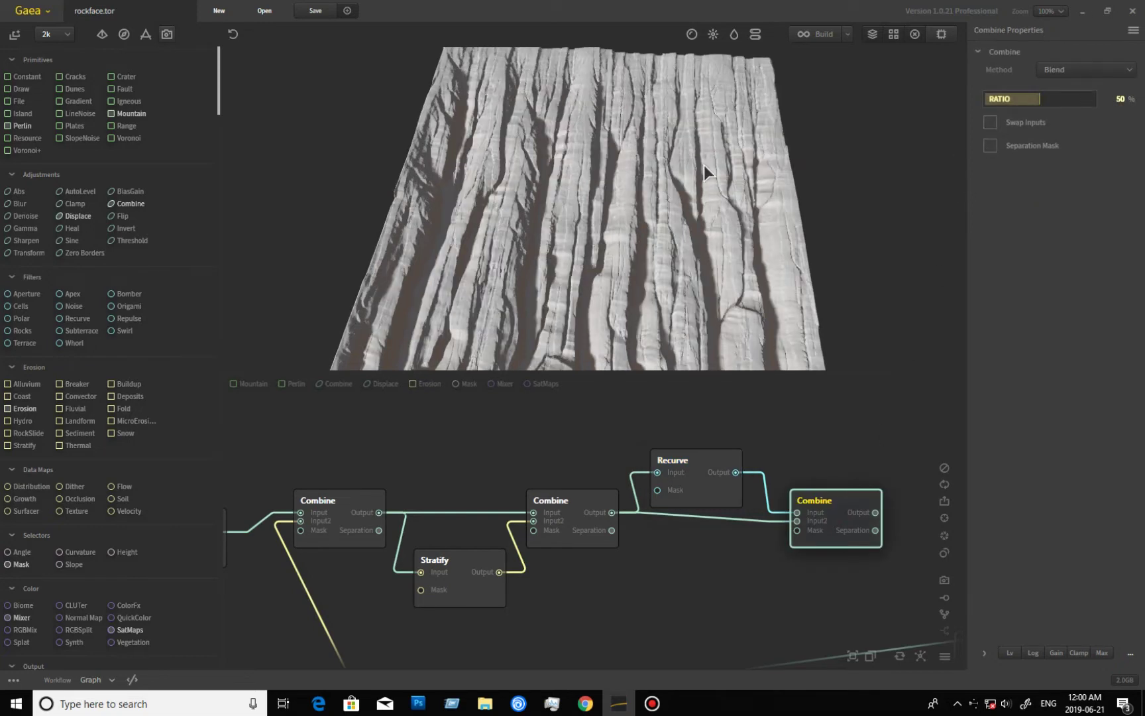
pyautogui.moveTo(704, 164); pyautogui.dragTo(668, 233)
pyautogui.scroll(3, 586, 243)
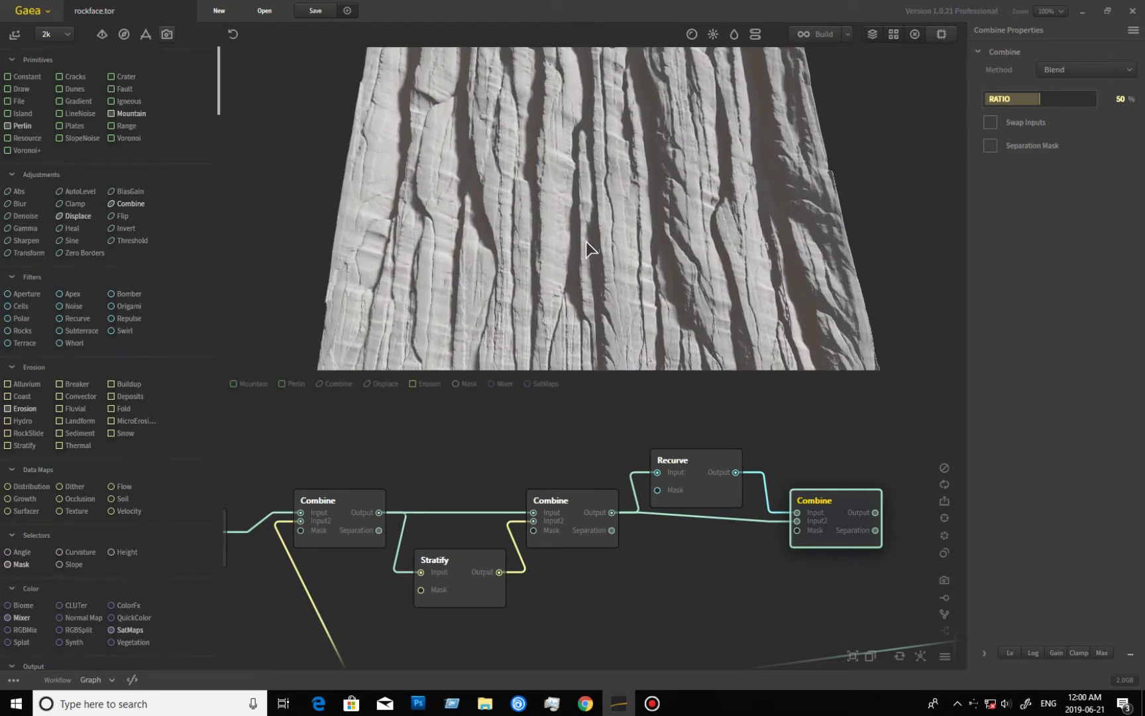
pyautogui.scroll(-2, 586, 245)
pyautogui.moveTo(585, 243); pyautogui.dragTo(587, 189)
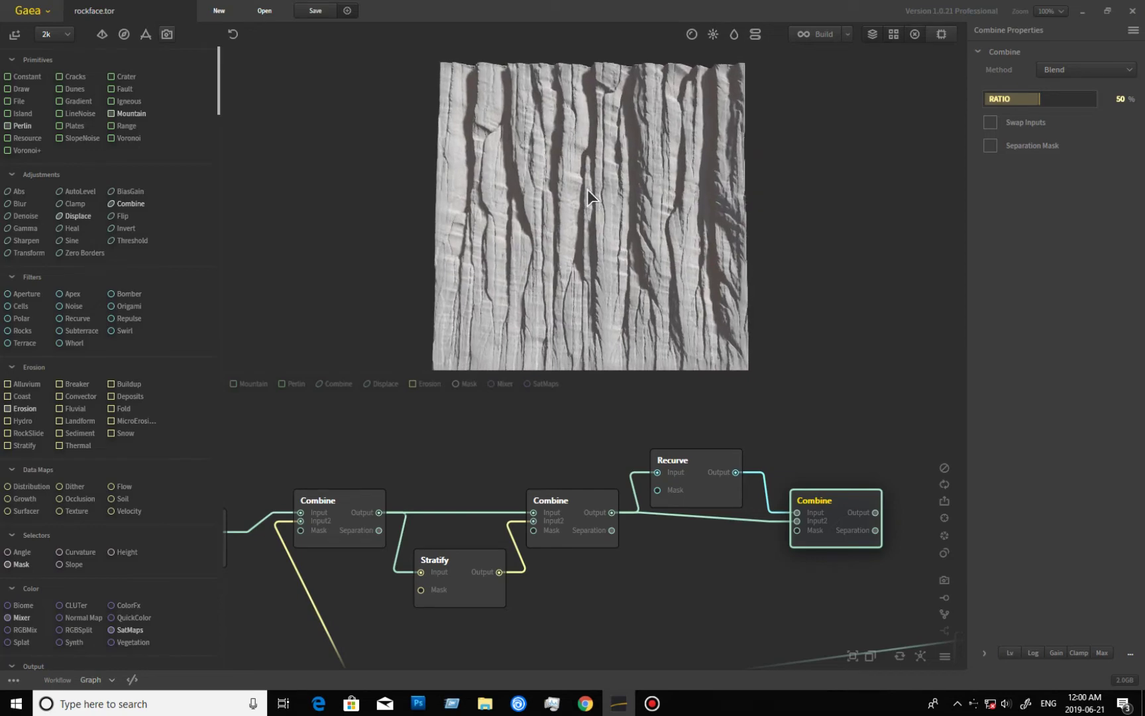
pyautogui.scroll(2, 587, 190)
pyautogui.moveTo(556, 229)
pyautogui.mouseDown()
pyautogui.moveTo(503, 286)
pyautogui.moveTo(491, 330)
pyautogui.moveTo(621, 345)
pyautogui.moveTo(660, 328)
pyautogui.moveTo(583, 272)
pyautogui.moveTo(568, 276)
pyautogui.moveTo(560, 242)
pyautogui.moveTo(562, 321)
pyautogui.moveTo(564, 282)
pyautogui.mouseUp()
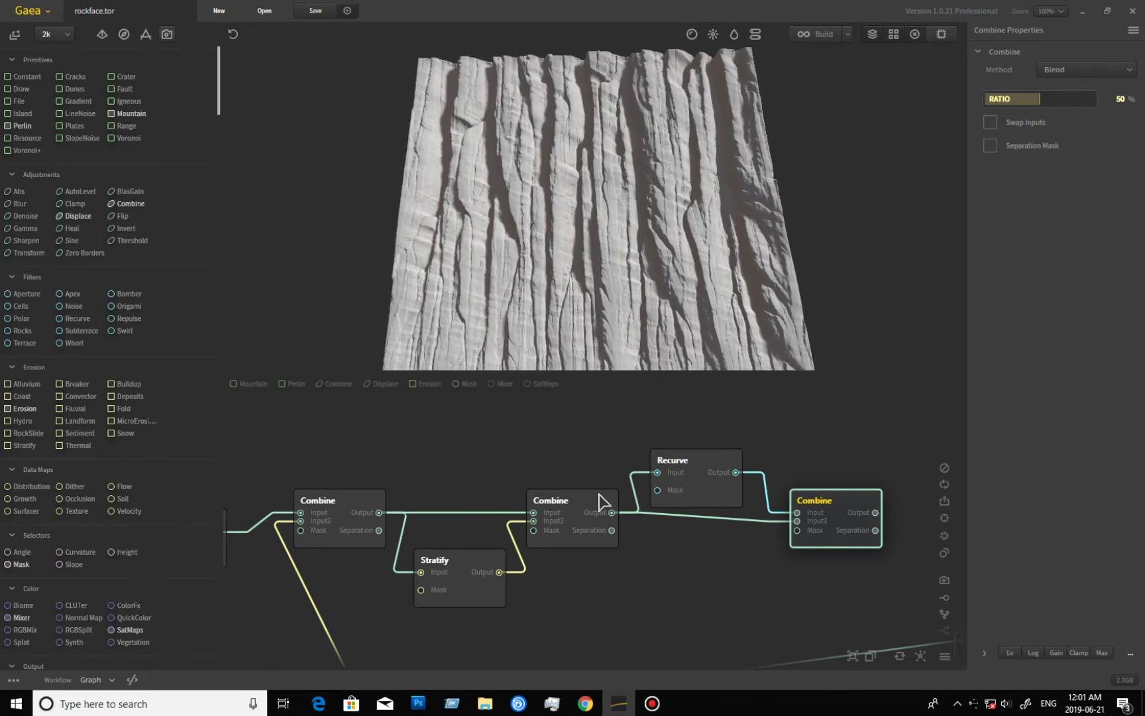
# Survey the whole node graph and trace it from the upper chain back down to the Gradient and Erosion branch.
pyautogui.moveTo(655, 571); pyautogui.dragTo(642, 458)
pyautogui.moveTo(568, 519); pyautogui.dragTo(631, 458)
pyautogui.scroll(-4, 619, 508)
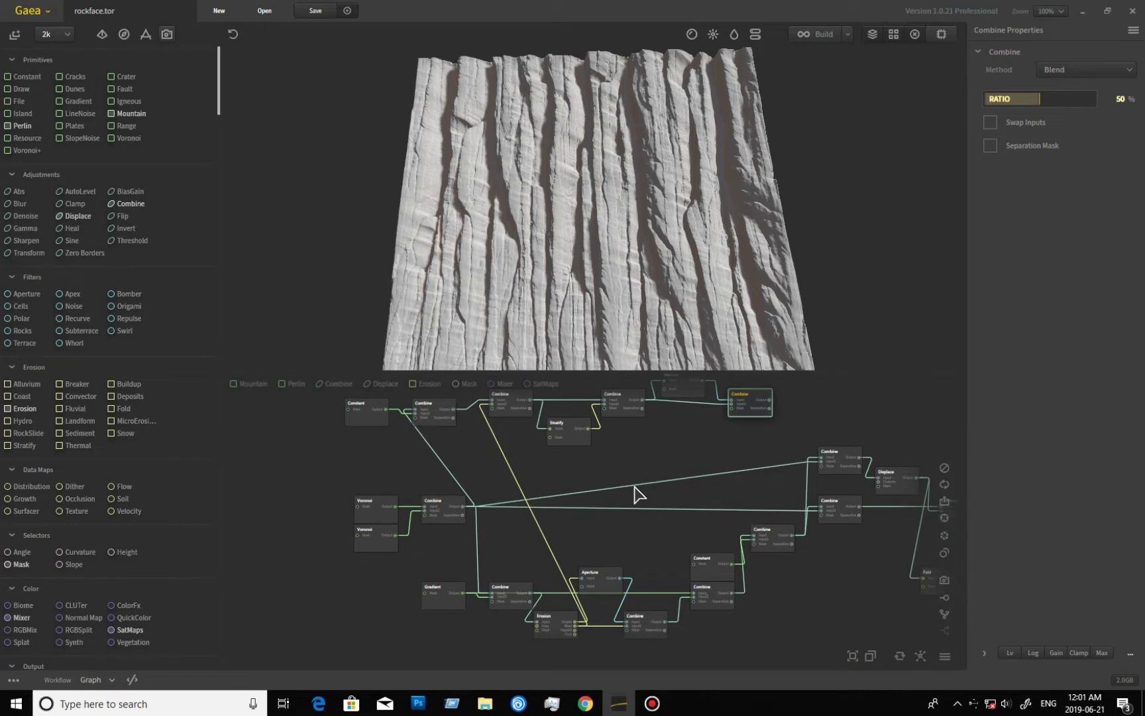
pyautogui.moveTo(644, 483); pyautogui.dragTo(639, 533, button='middle')
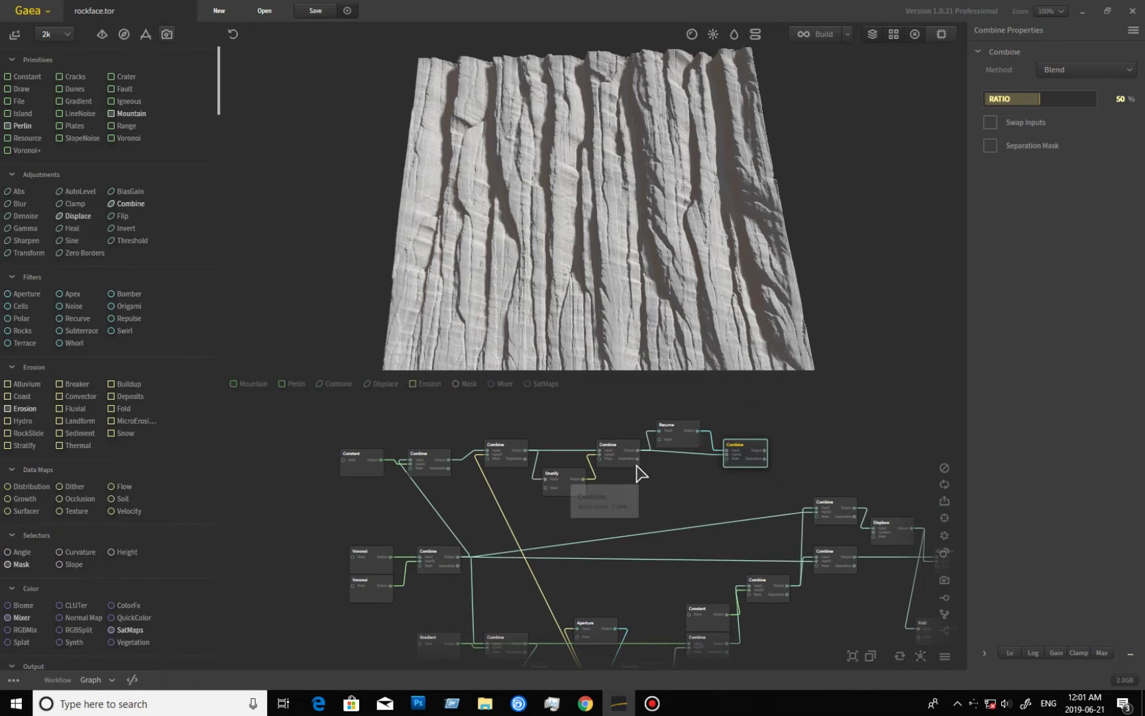
pyautogui.moveTo(639, 540); pyautogui.dragTo(595, 472, button='middle')
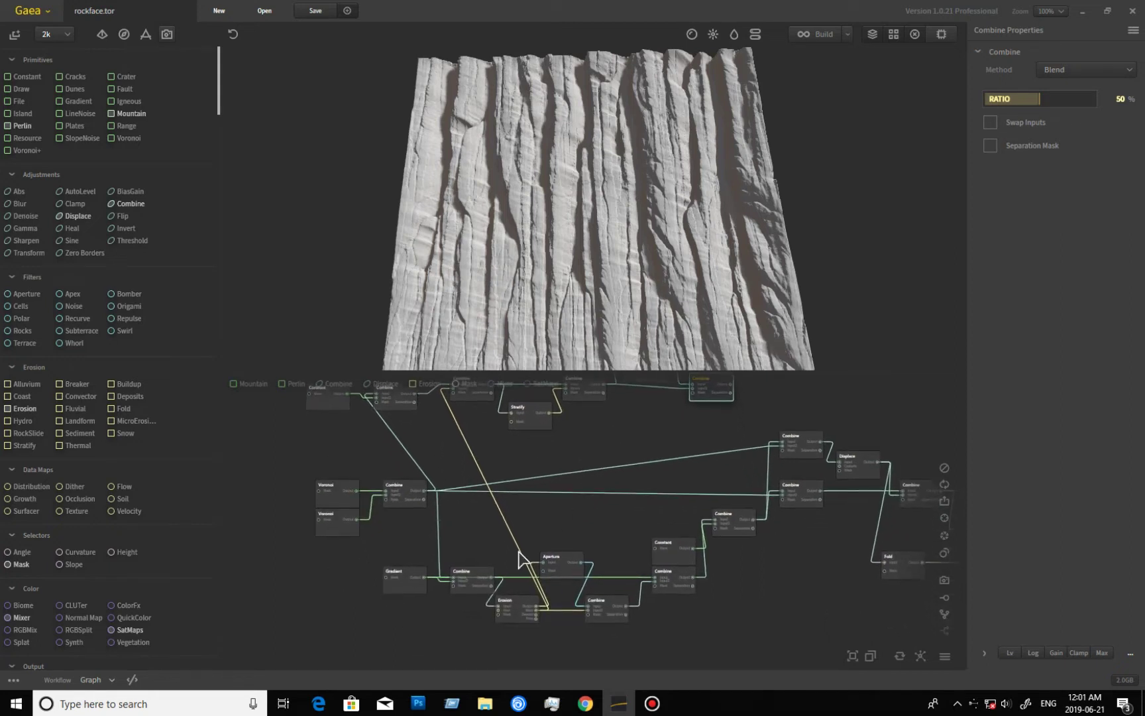
pyautogui.scroll(2, 528, 545)
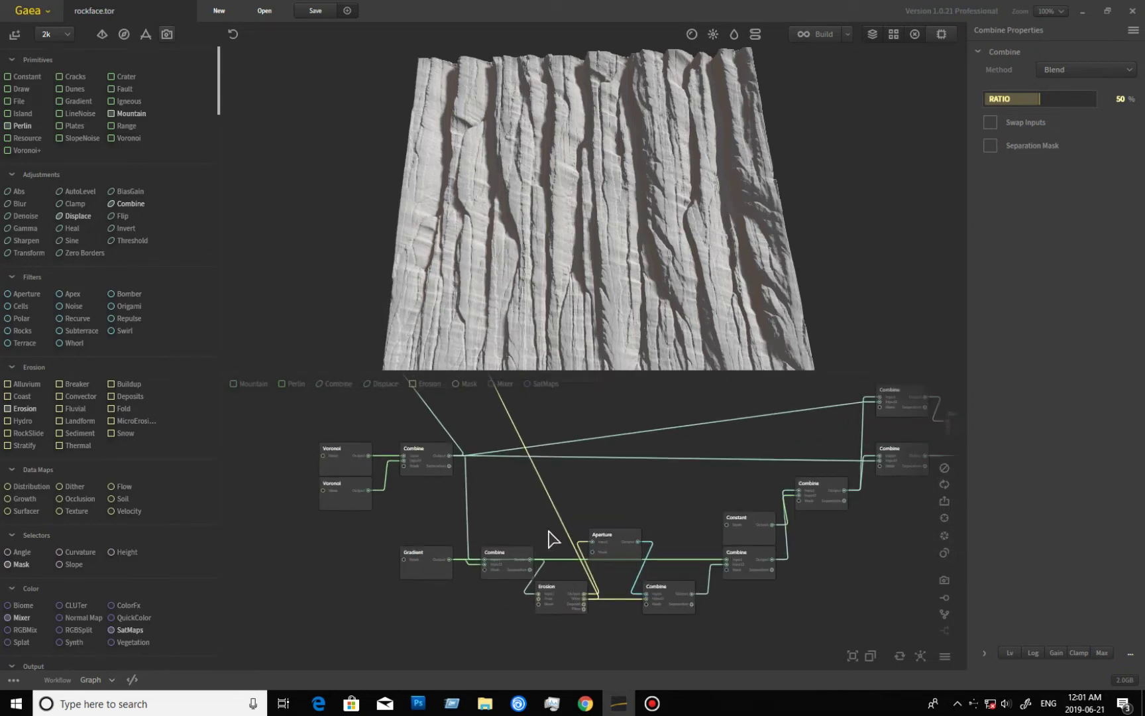
pyautogui.moveTo(519, 553); pyautogui.dragTo(511, 519, button='middle')
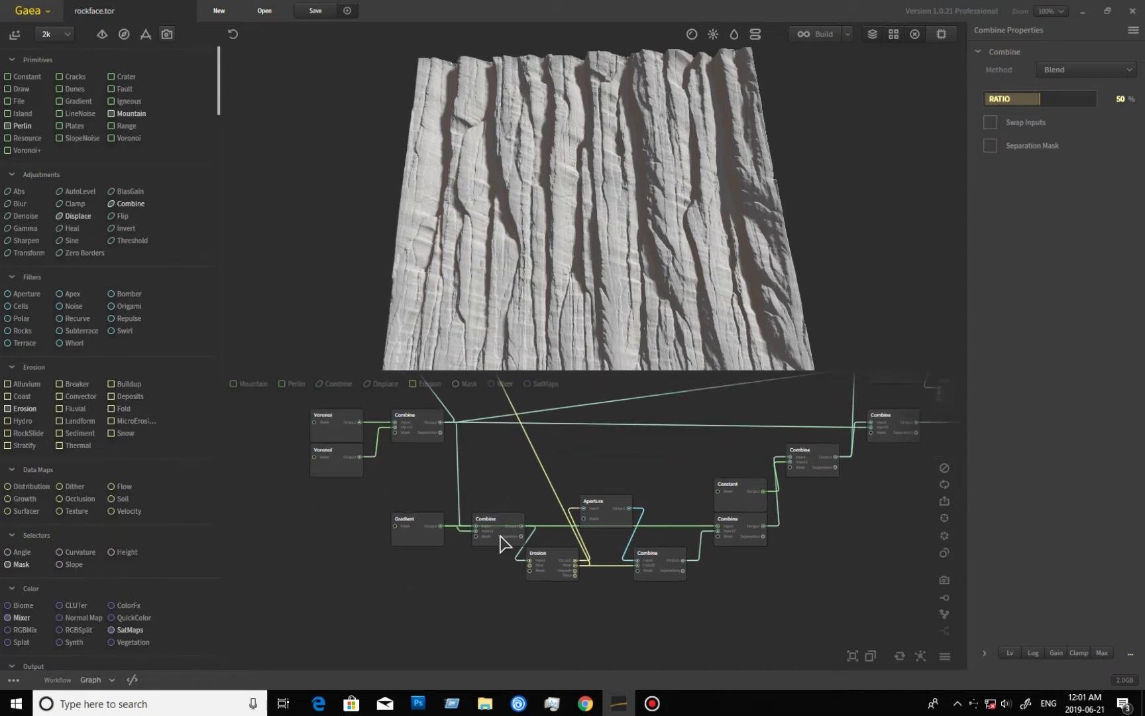
# Preview the Gradient branch's Screen Combine from the side and compare it with the Erosion node that follows.
pyautogui.click(498, 527)
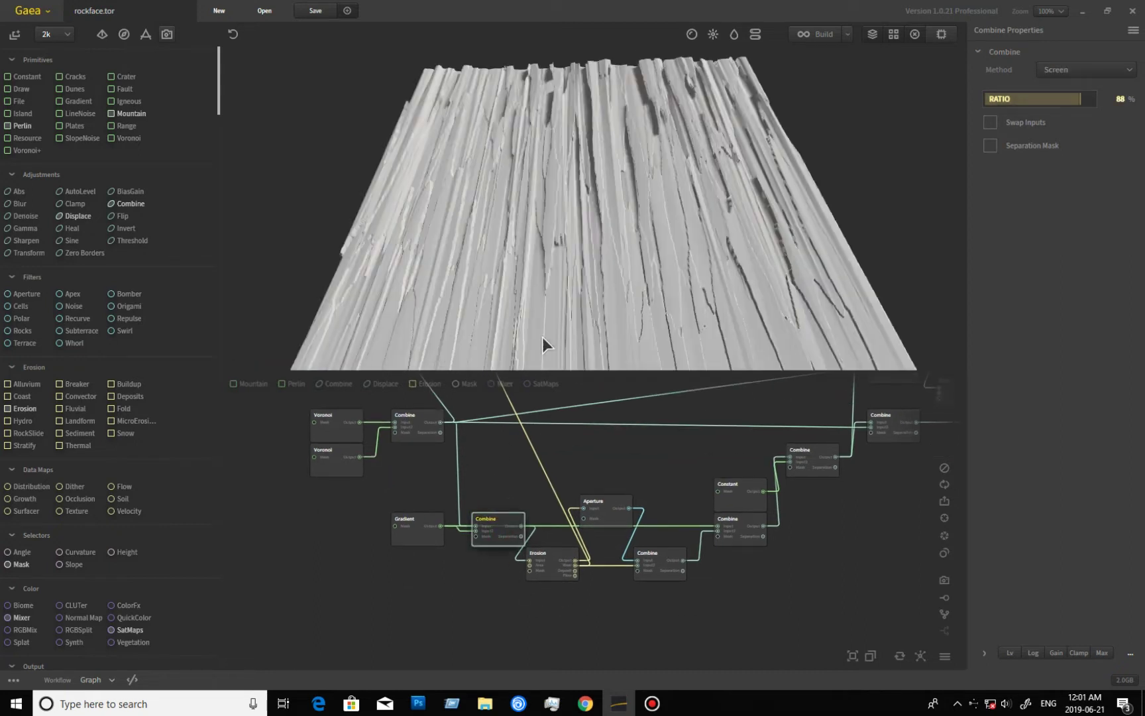
pyautogui.moveTo(733, 243); pyautogui.dragTo(547, 302)
pyautogui.click(567, 579)
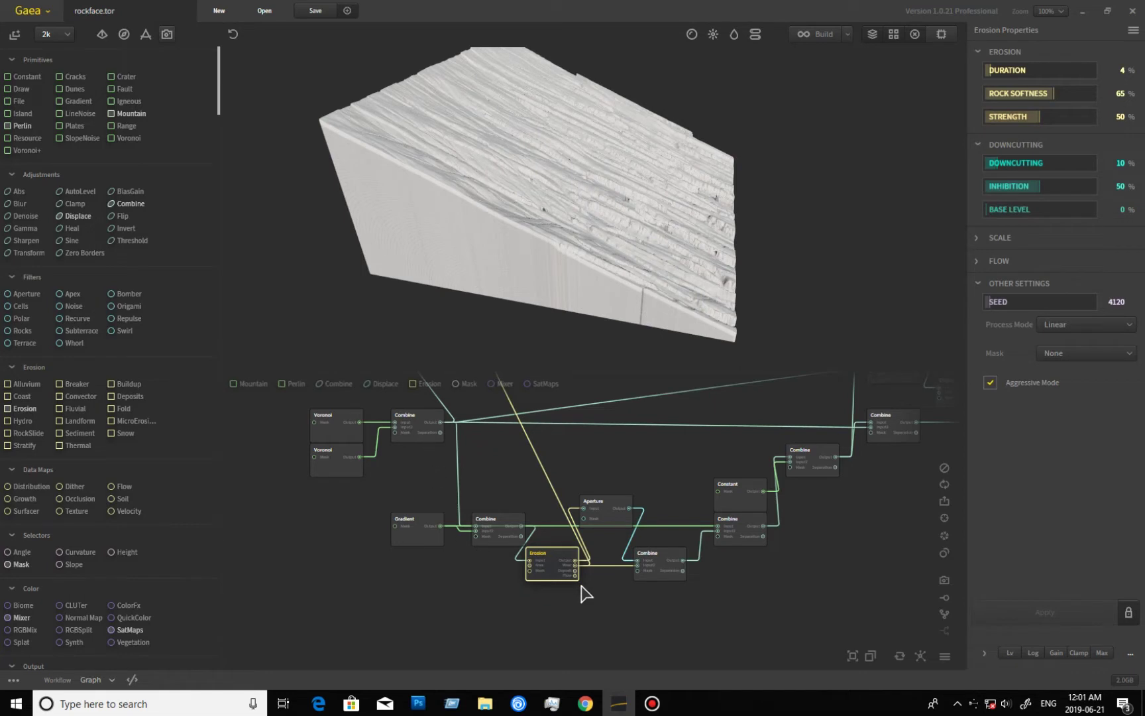
# Examine the Erosion node's surface up close, and compare it with the Aperture node's result from several angles.
pyautogui.moveTo(556, 265)
pyautogui.mouseDown()
pyautogui.moveTo(489, 228)
pyautogui.moveTo(504, 232)
pyautogui.moveTo(458, 238)
pyautogui.moveTo(555, 243)
pyautogui.mouseUp()
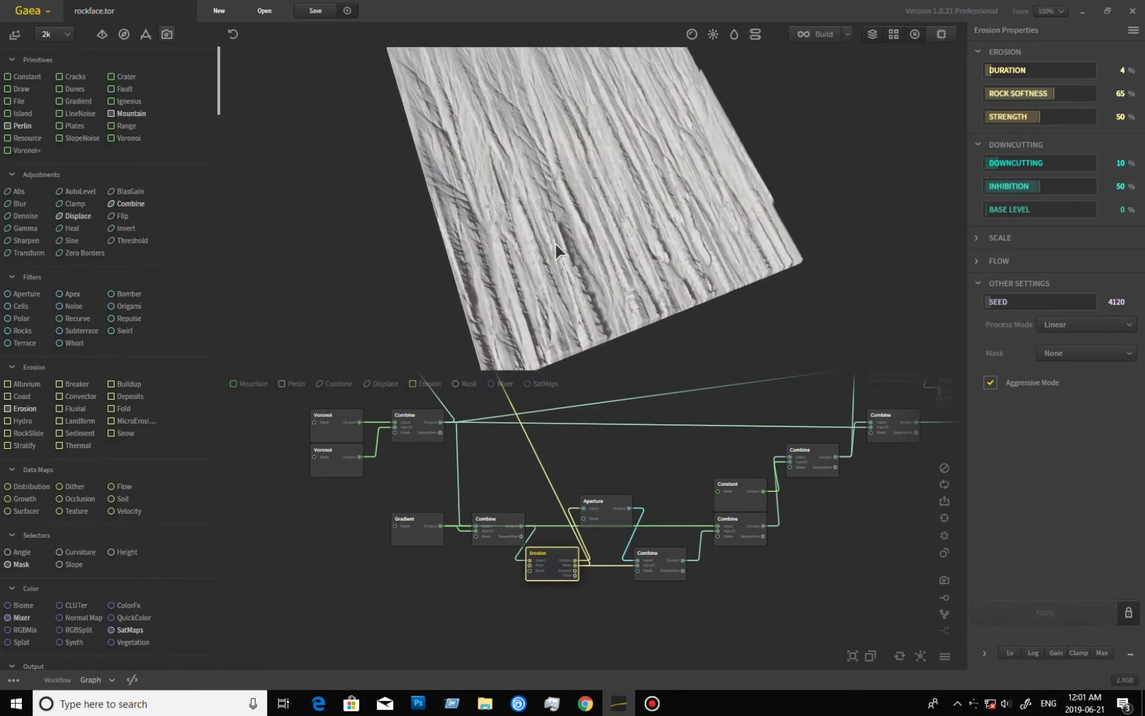
pyautogui.scroll(3, 549, 230)
pyautogui.scroll(-2, 549, 230)
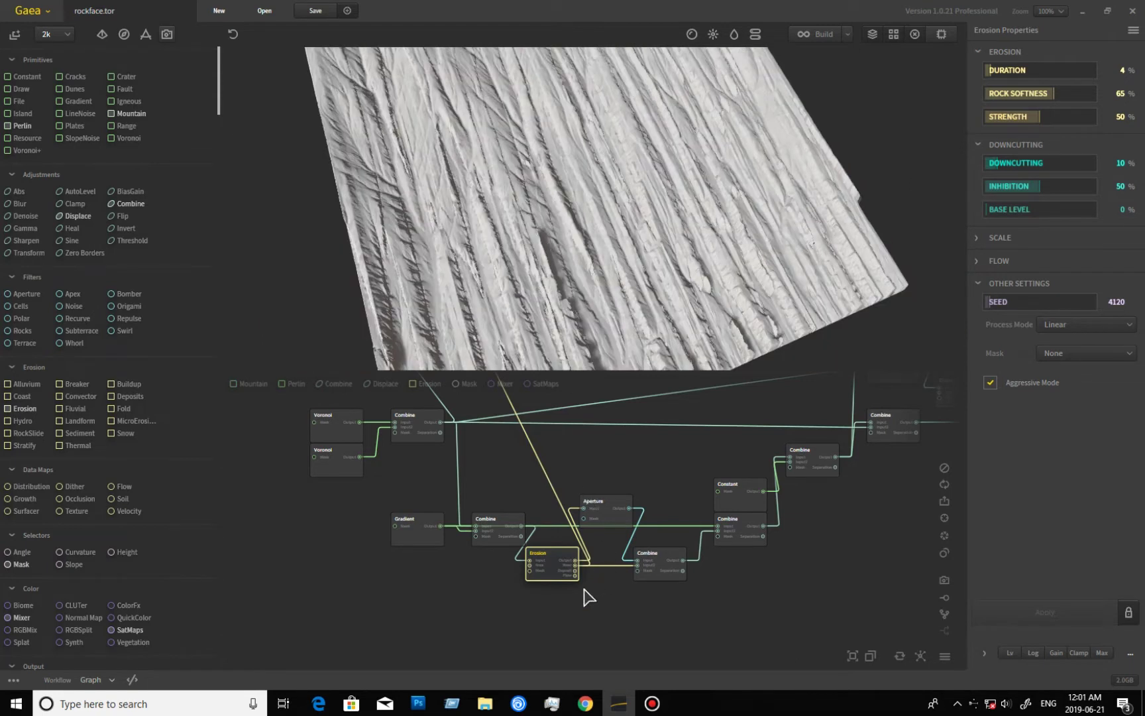
pyautogui.click(616, 524)
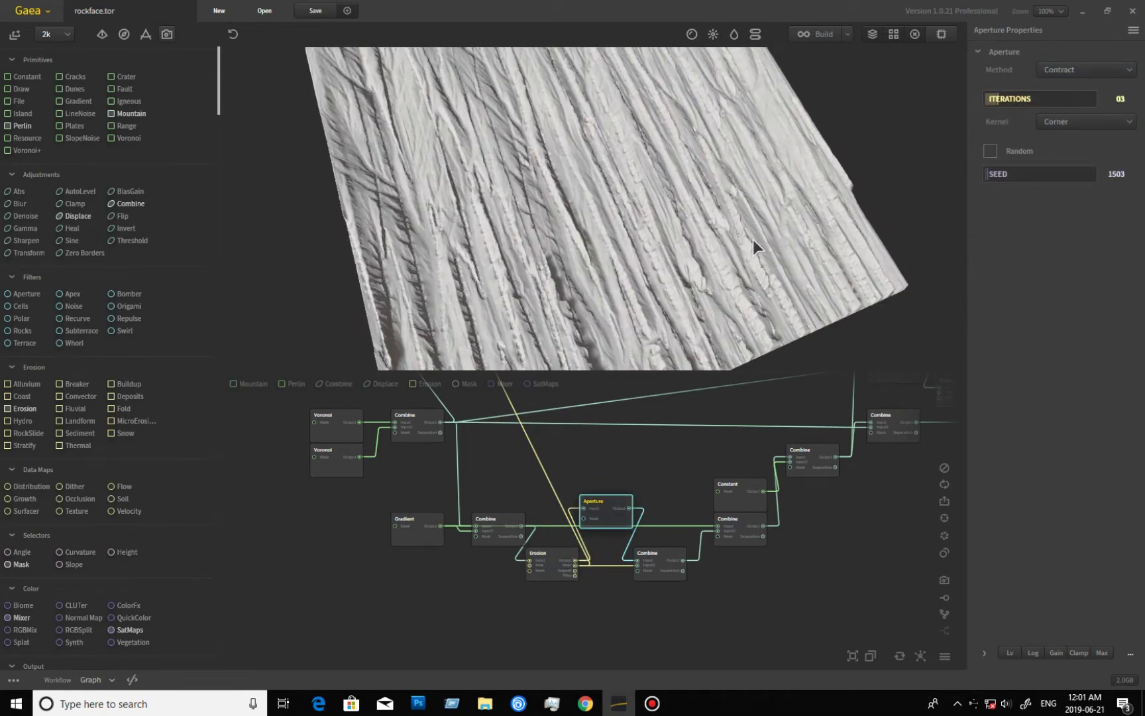
pyautogui.moveTo(753, 239); pyautogui.dragTo(596, 224)
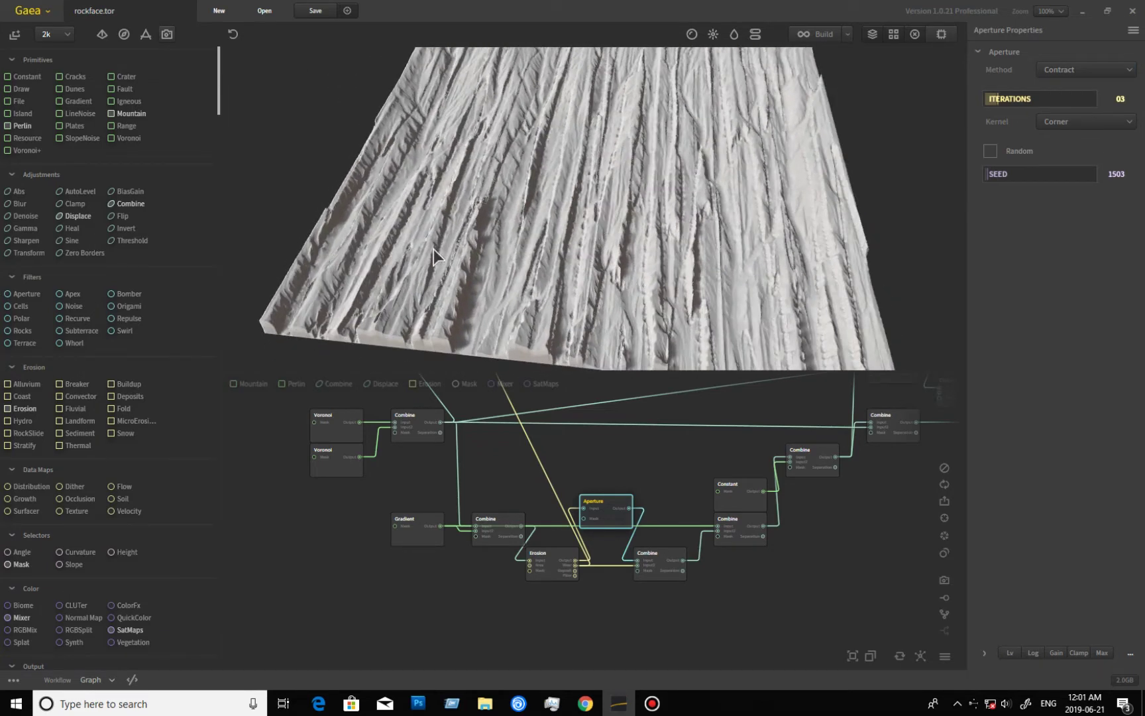
pyautogui.moveTo(748, 202); pyautogui.dragTo(732, 290)
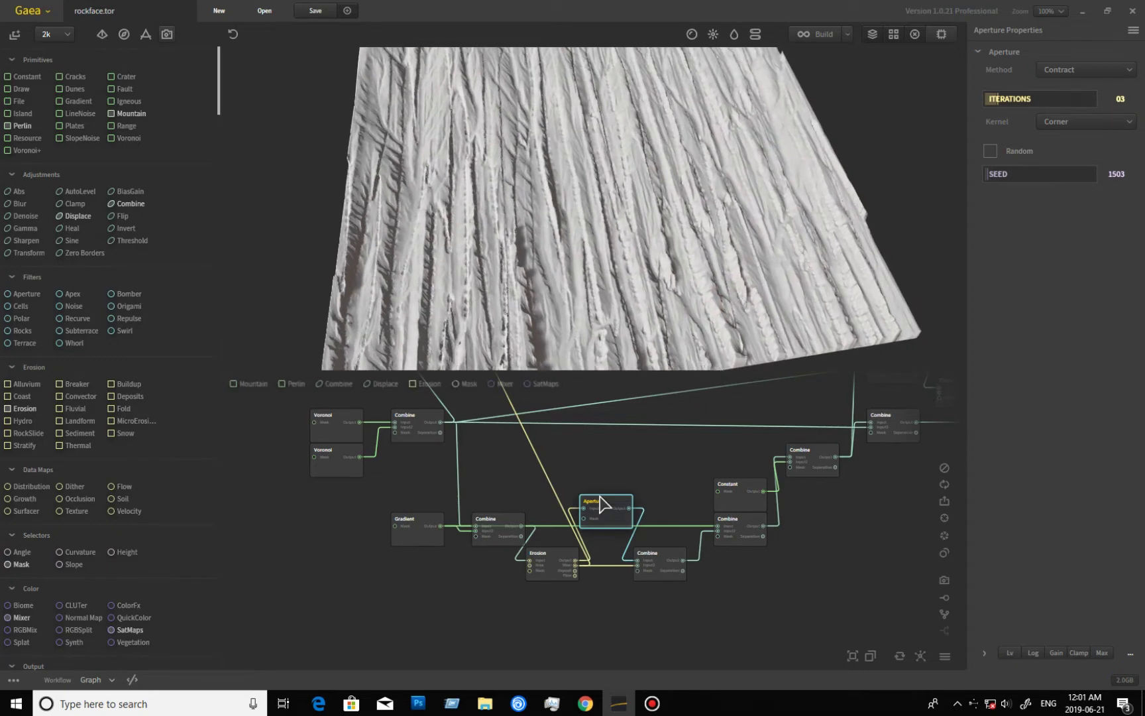
# Preview the Subtract Combine that merges Erosion and Aperture, viewing the ridges from the front, side and above.
pyautogui.click(665, 575)
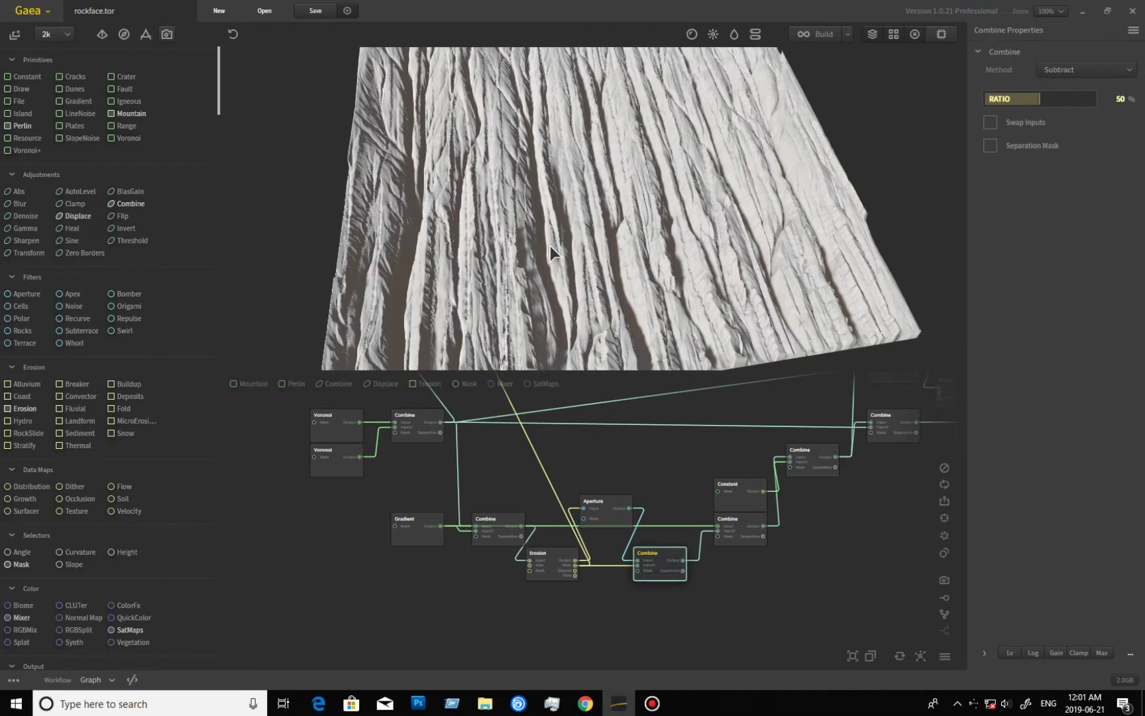
pyautogui.moveTo(552, 253); pyautogui.dragTo(519, 258)
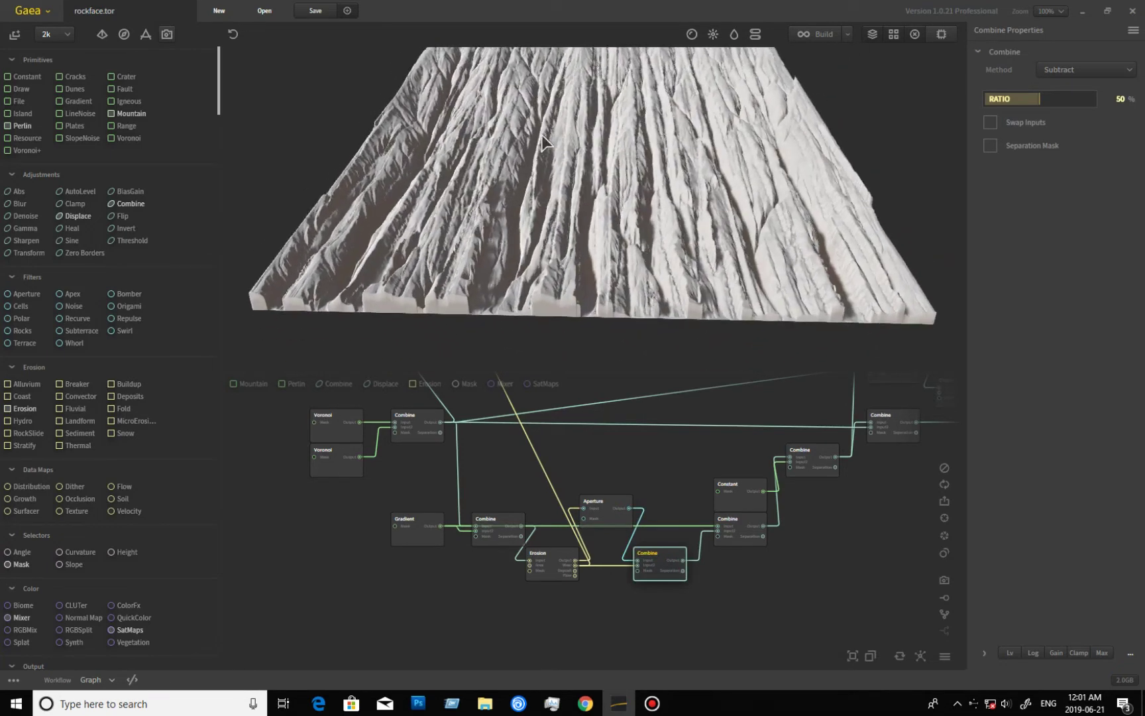
pyautogui.moveTo(718, 175); pyautogui.dragTo(816, 129)
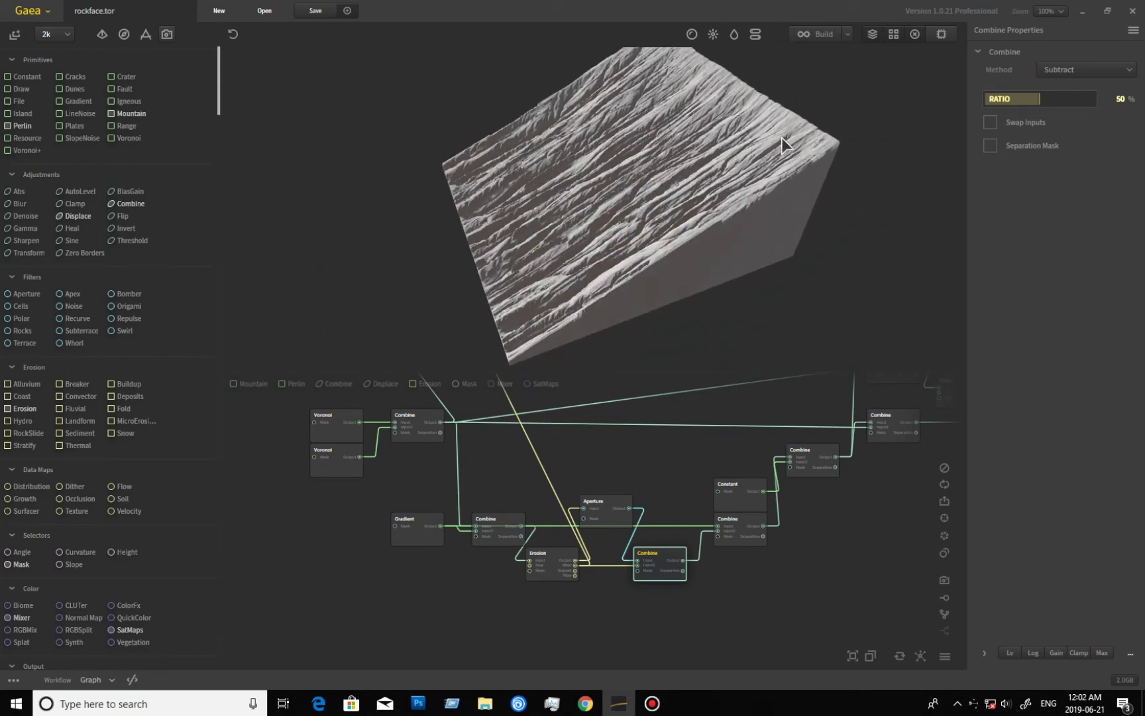
pyautogui.moveTo(647, 128); pyautogui.dragTo(721, 241)
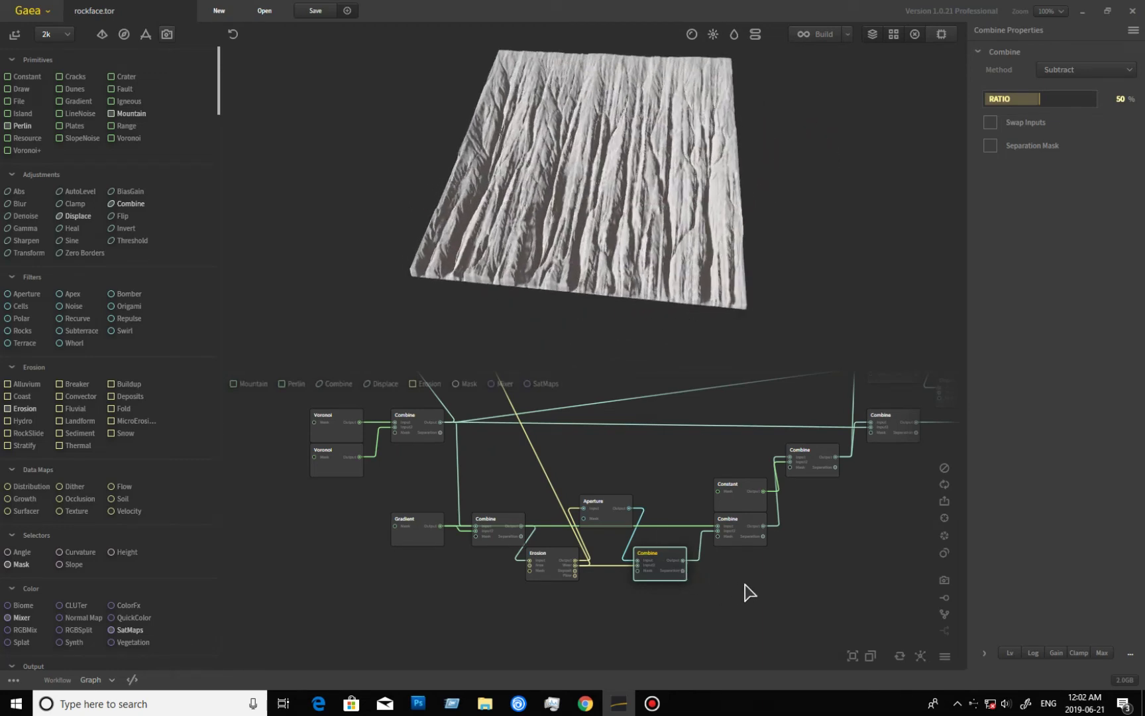
# Compare the Gradient branch's Screen Combine with the Difference Combine below the Constant node, and inspect the latter's ridges up close.
pyautogui.click(502, 541)
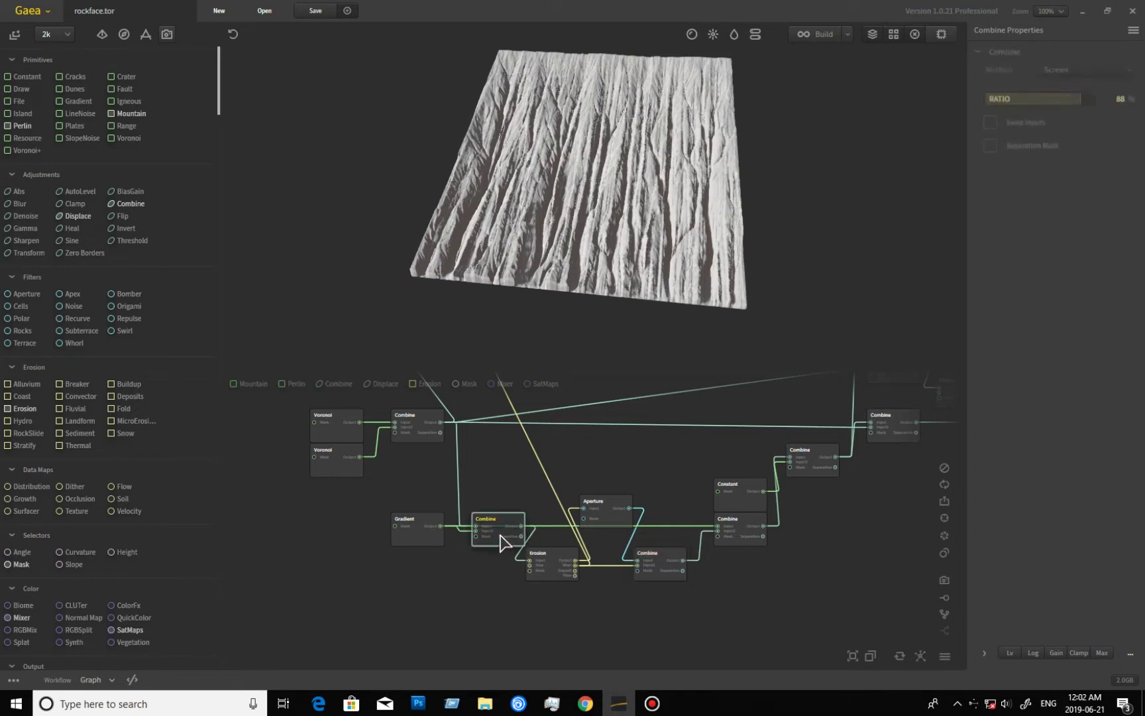
pyautogui.click(745, 532)
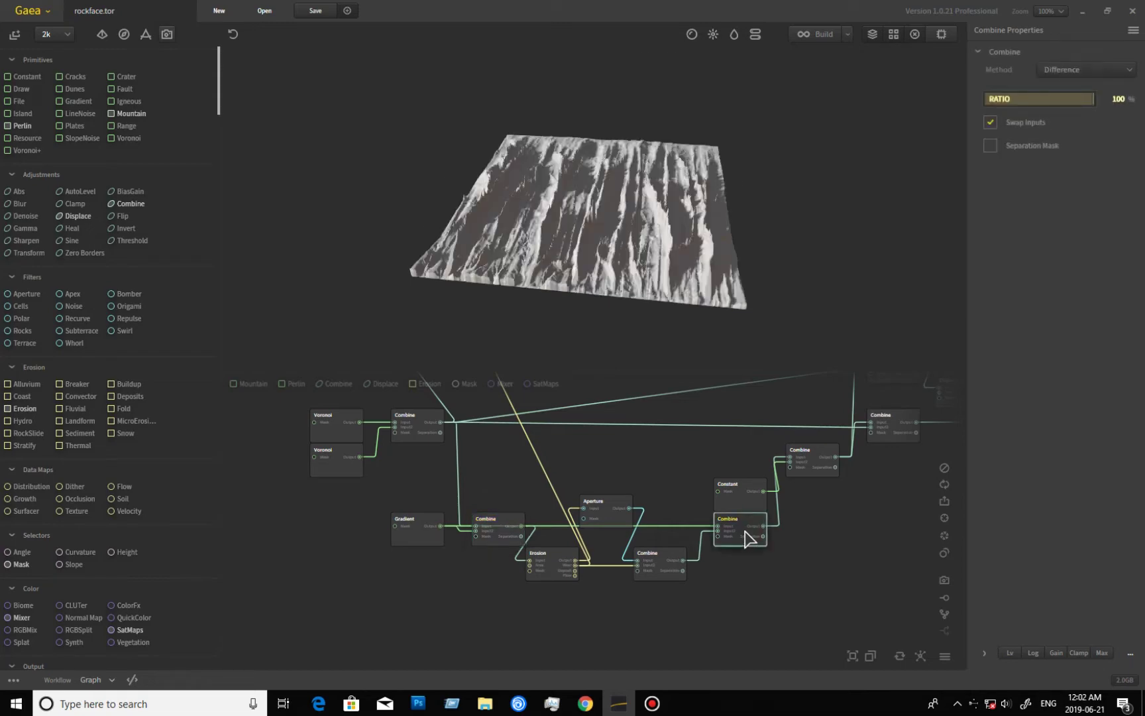
pyautogui.moveTo(714, 308); pyautogui.dragTo(447, 277)
pyautogui.scroll(3, 599, 306)
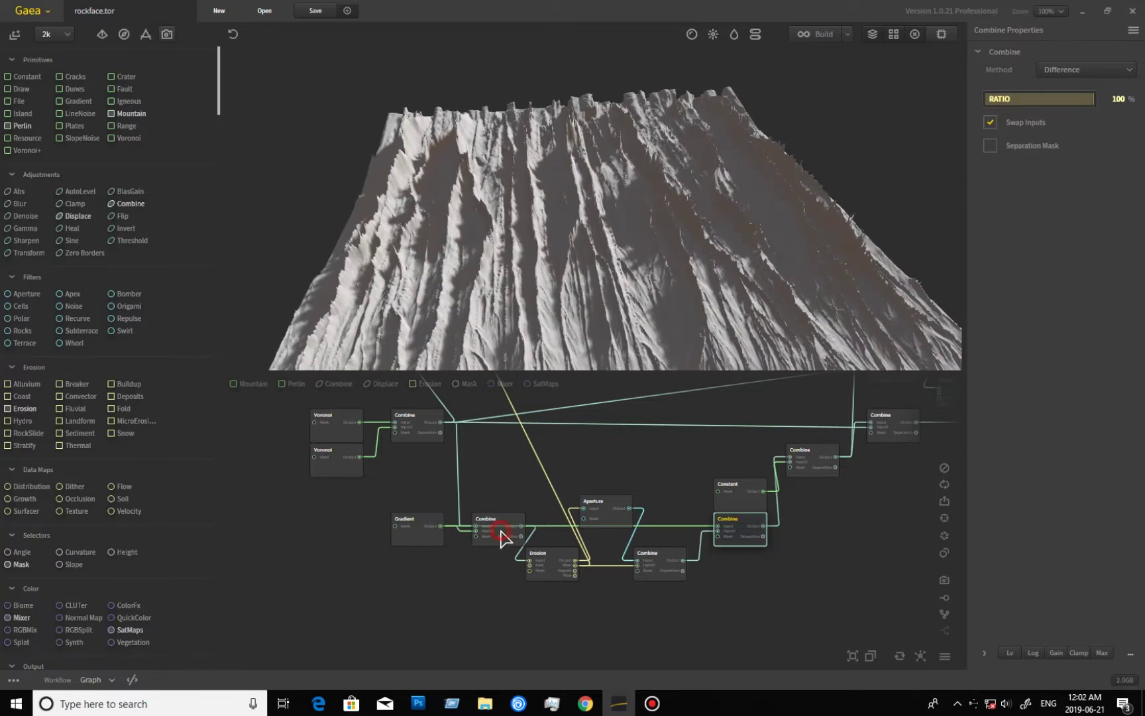
# Preview the Gradient branch's Screen Combine again and trace the graph up to the Recurve chain and back.
pyautogui.click(498, 530)
pyautogui.moveTo(553, 242)
pyautogui.mouseDown()
pyautogui.moveTo(712, 231)
pyautogui.moveTo(747, 219)
pyautogui.moveTo(736, 224)
pyautogui.moveTo(761, 169)
pyautogui.moveTo(787, 184)
pyautogui.mouseUp()
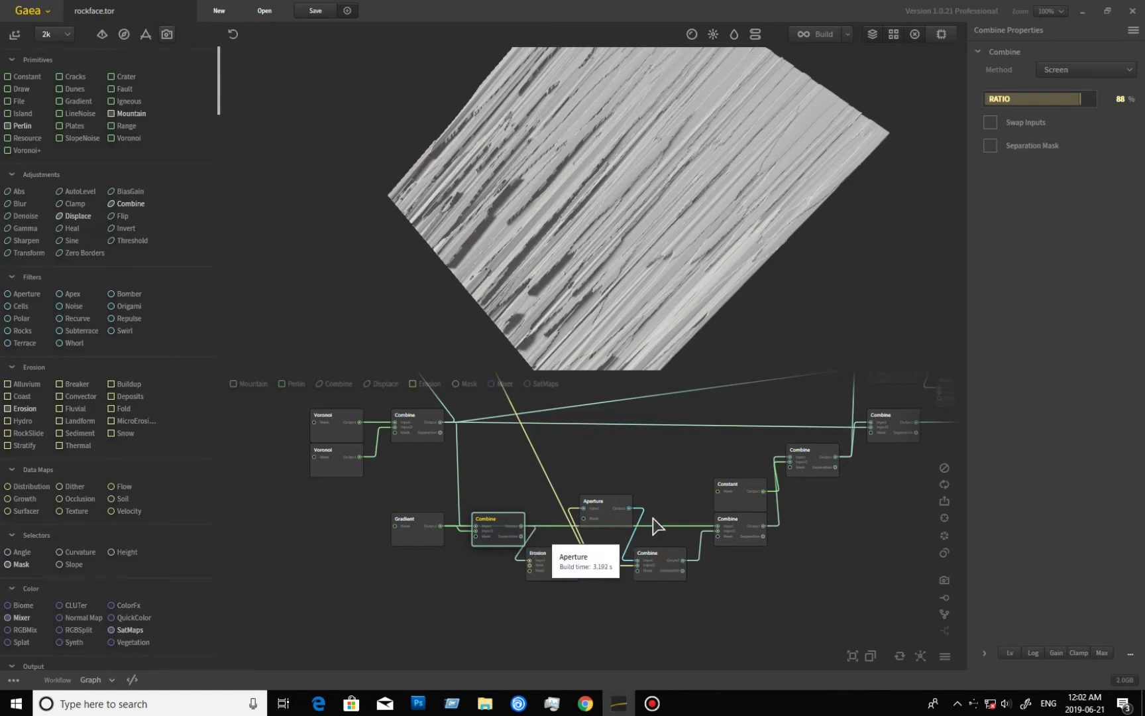
pyautogui.moveTo(654, 550); pyautogui.dragTo(663, 648, button='middle')
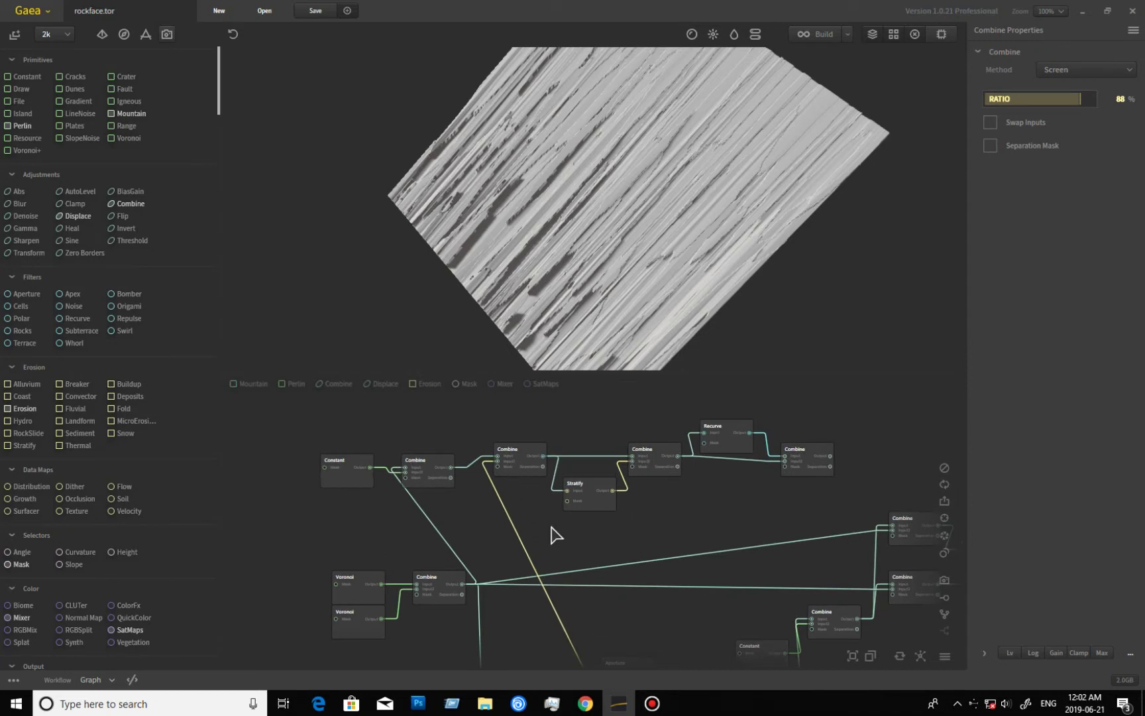
pyautogui.moveTo(614, 613)
pyautogui.mouseDown(button='middle')
pyautogui.moveTo(593, 524)
pyautogui.moveTo(604, 594)
pyautogui.mouseUp(button='middle')
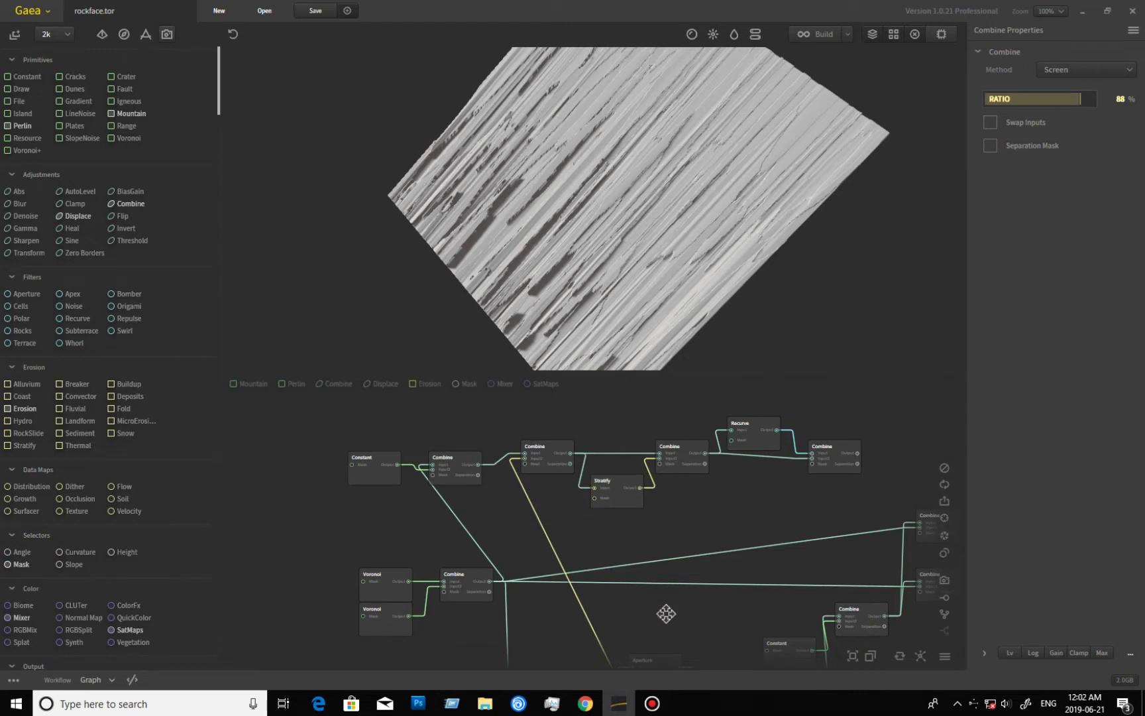
pyautogui.moveTo(663, 613); pyautogui.dragTo(570, 519, button='middle')
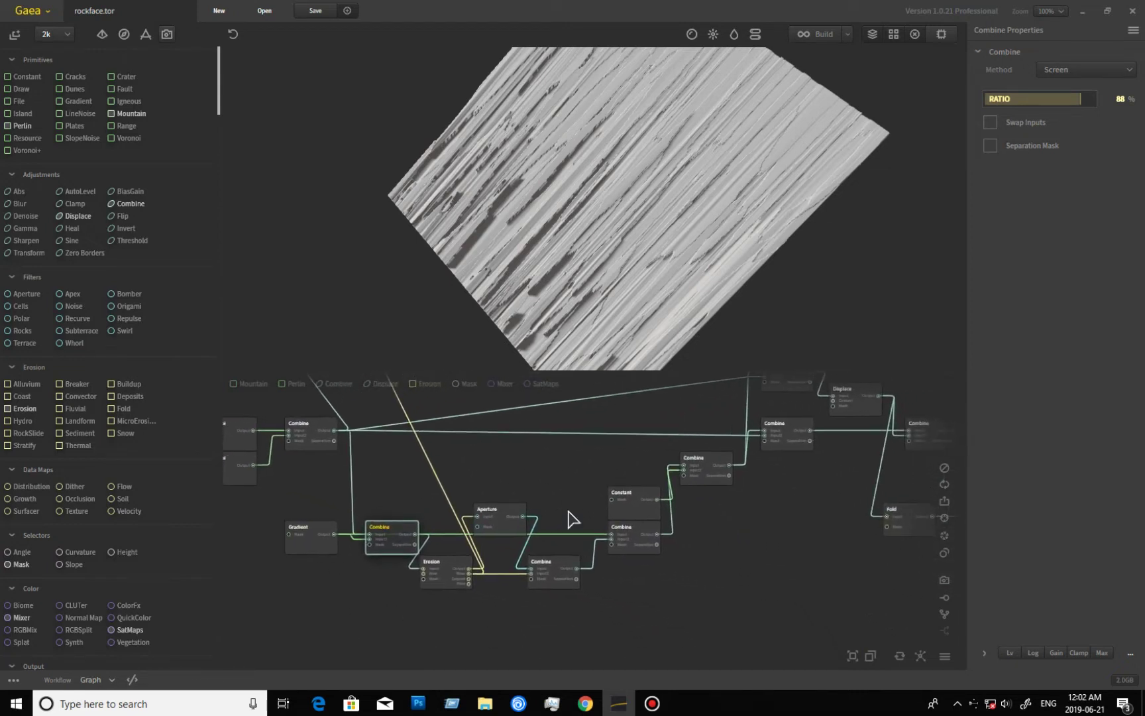
# Inspect the Difference Combine from several angles and compare it with the Subtract Combine before Stratify in the upper chain.
pyautogui.click(640, 551)
pyautogui.moveTo(567, 271); pyautogui.dragTo(575, 296)
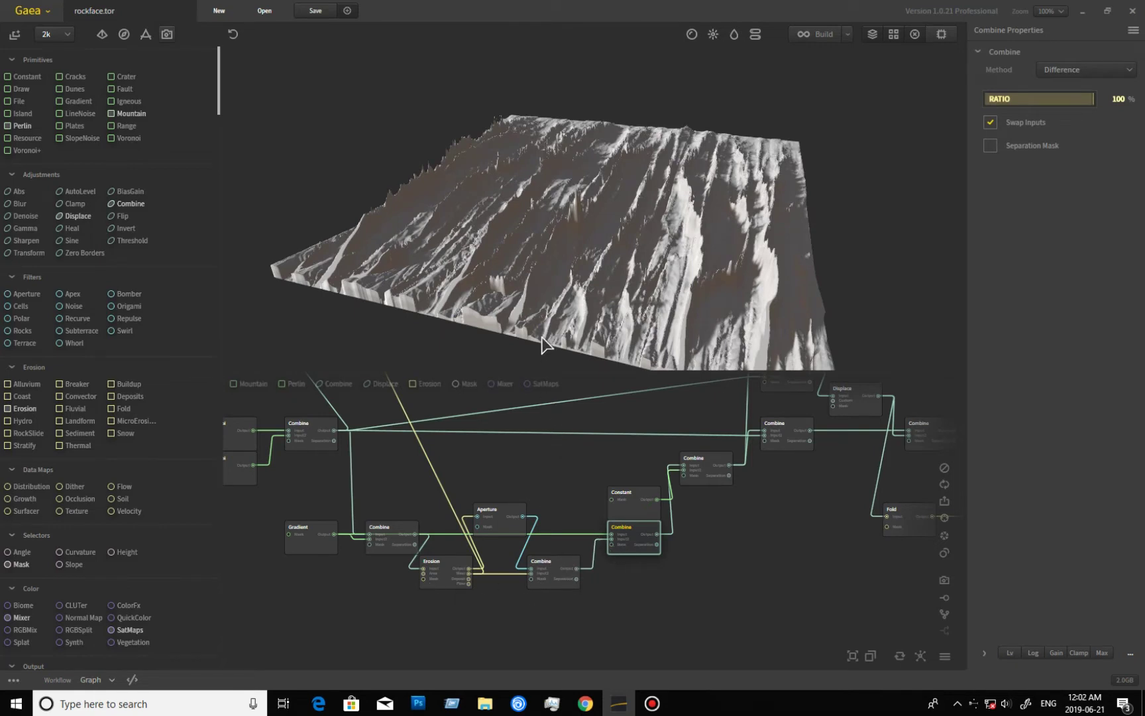
pyautogui.moveTo(562, 343); pyautogui.dragTo(581, 312)
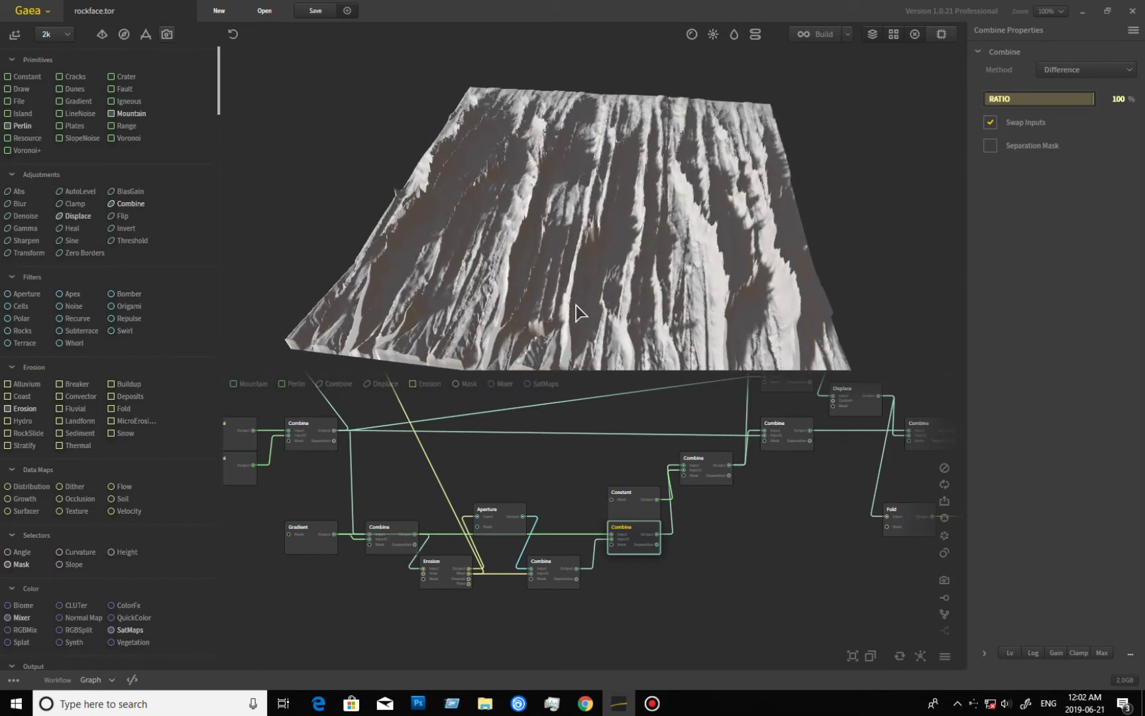
pyautogui.moveTo(534, 449); pyautogui.dragTo(684, 626)
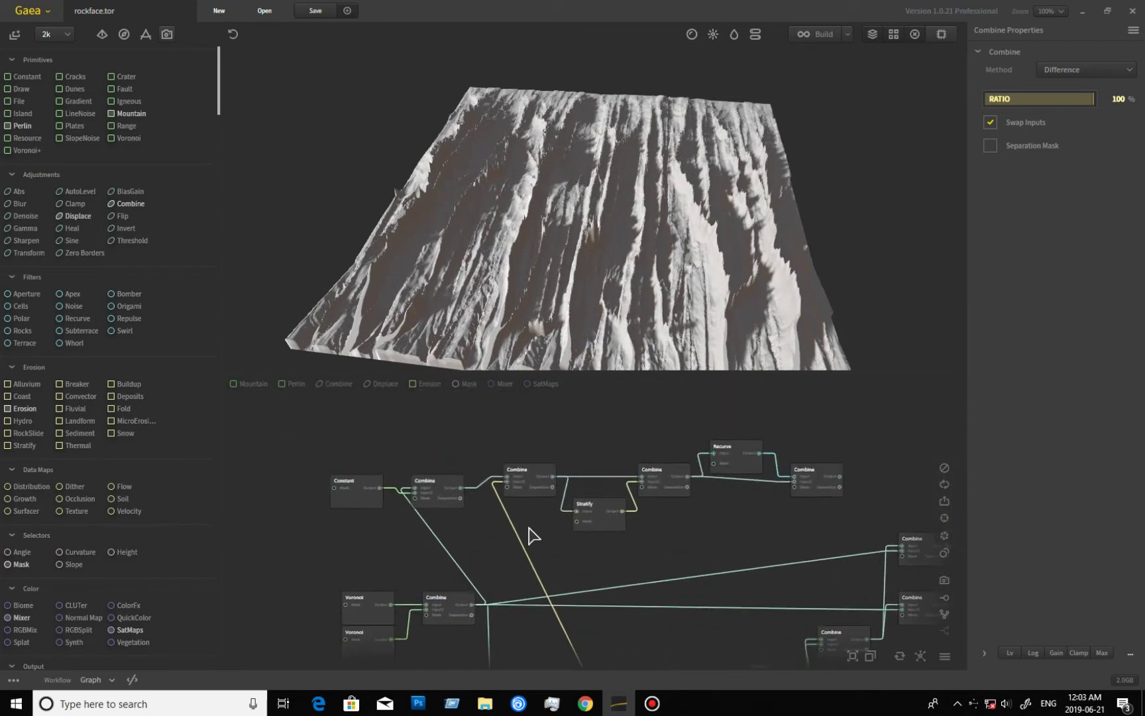
pyautogui.click(532, 486)
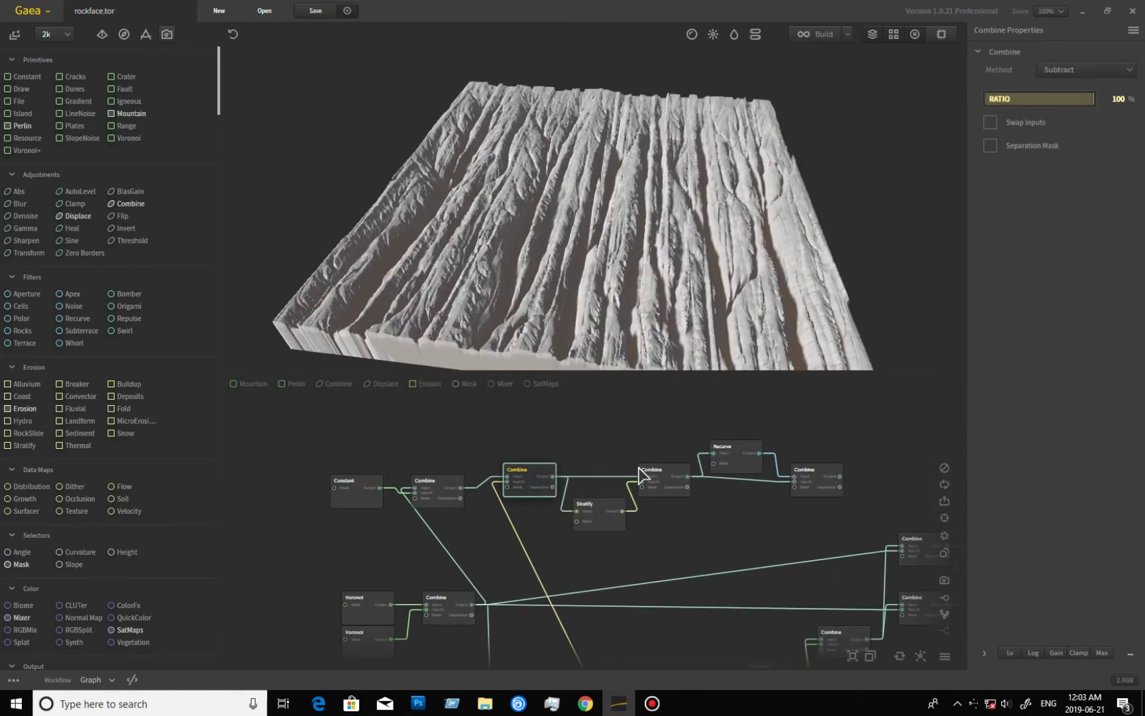
pyautogui.moveTo(706, 600); pyautogui.dragTo(582, 521, button='middle')
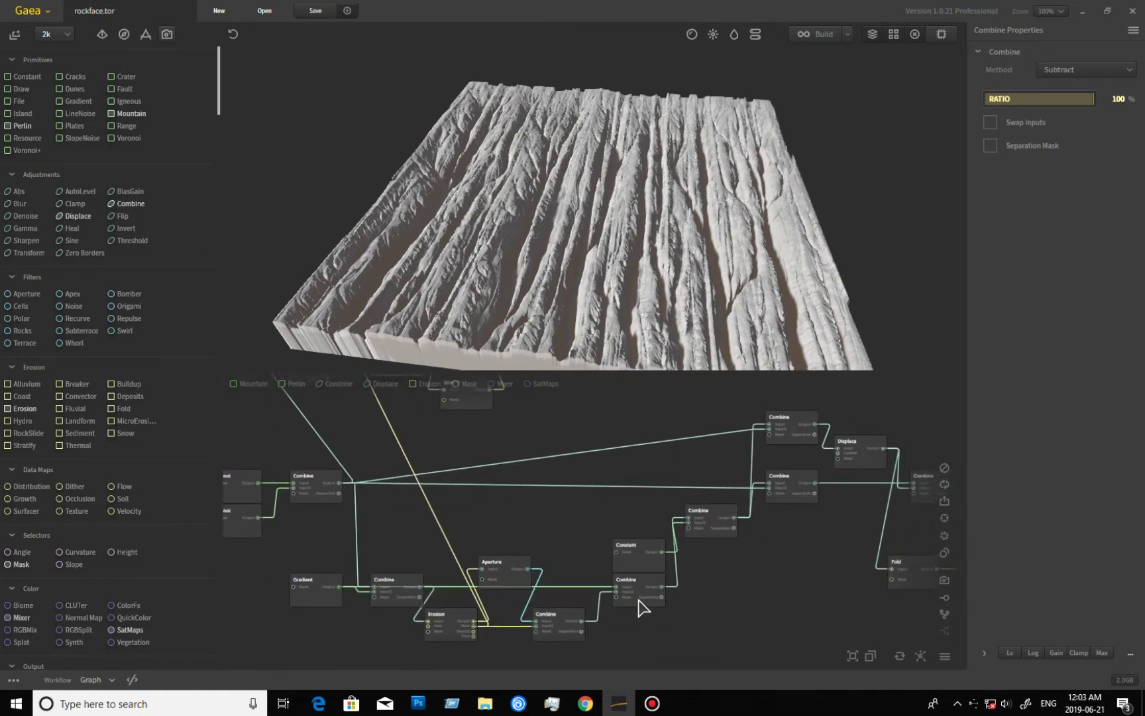
pyautogui.click(640, 601)
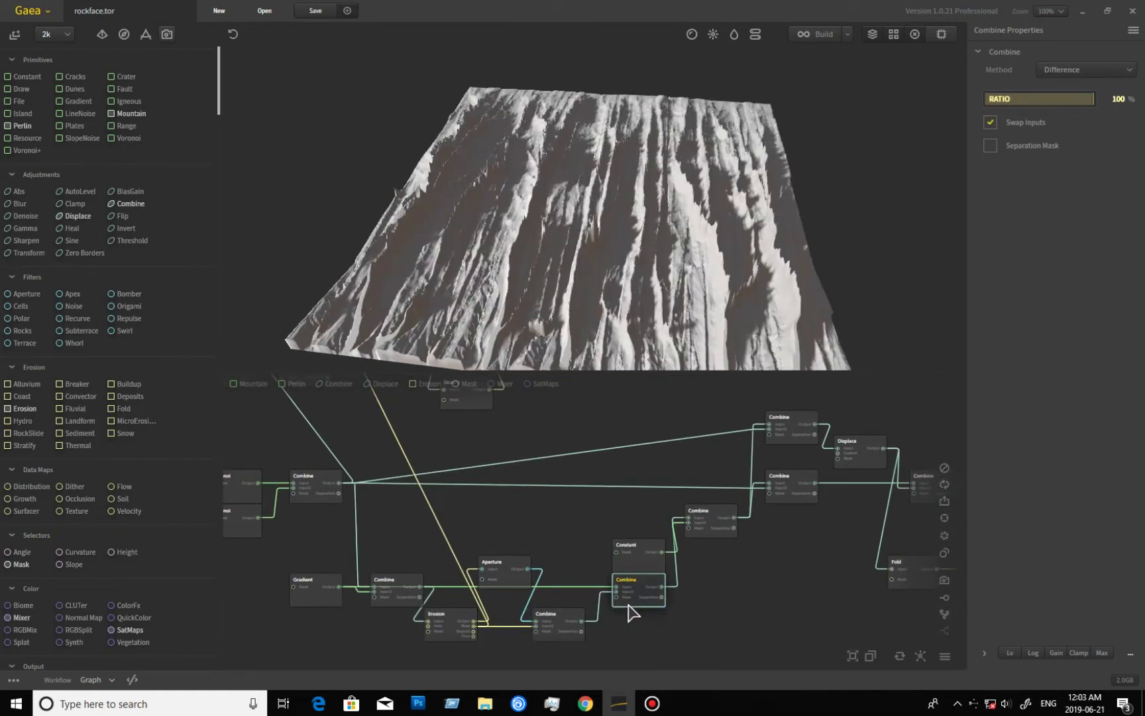
# Preview the Constant node and the Subtract Combine it feeds, checking the combined terrain from a higher angle.
pyautogui.moveTo(696, 606); pyautogui.dragTo(567, 592, button='middle')
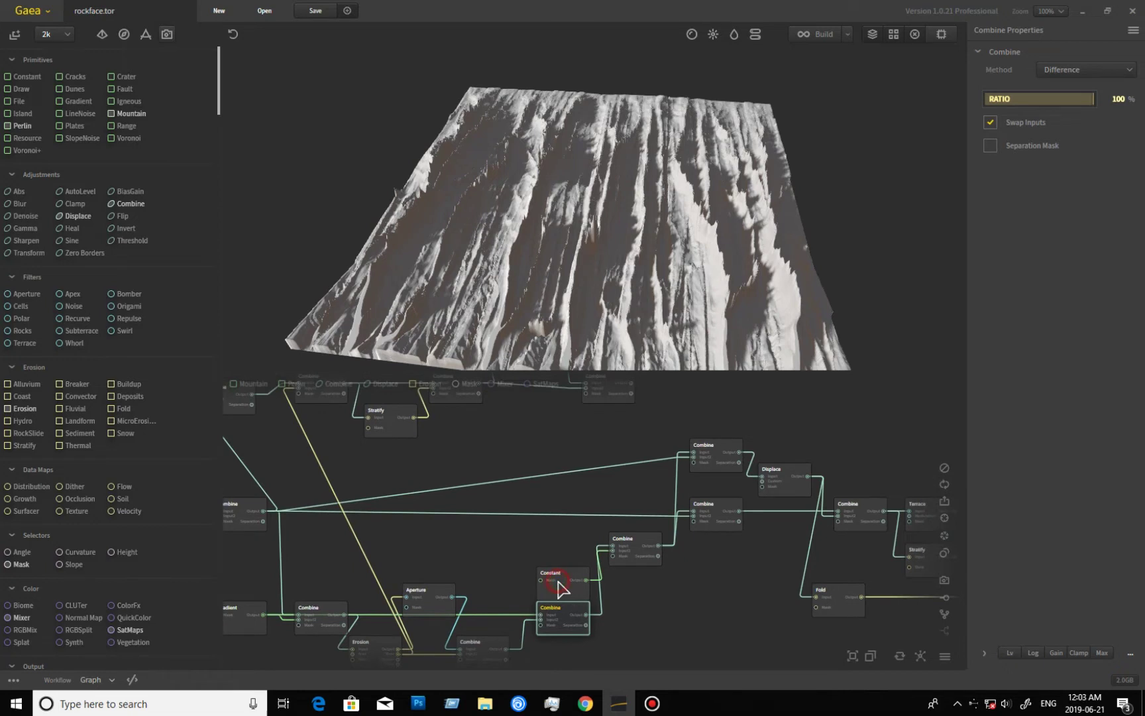
pyautogui.click(558, 585)
pyautogui.click(640, 553)
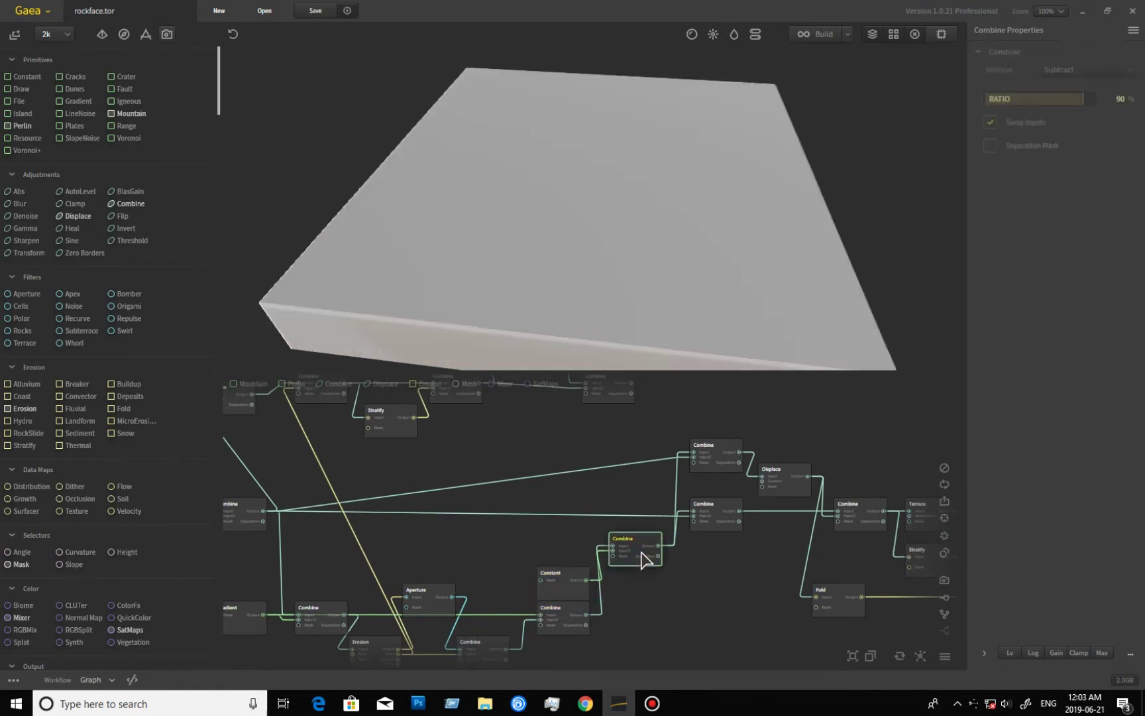
pyautogui.moveTo(589, 278); pyautogui.dragTo(577, 227)
# Compare the upper chain's Subtract Combine before Stratify with the Subtract Combine fed by the lower Constant, switching between them repeatedly.
pyautogui.moveTo(543, 443); pyautogui.dragTo(569, 516, button='middle')
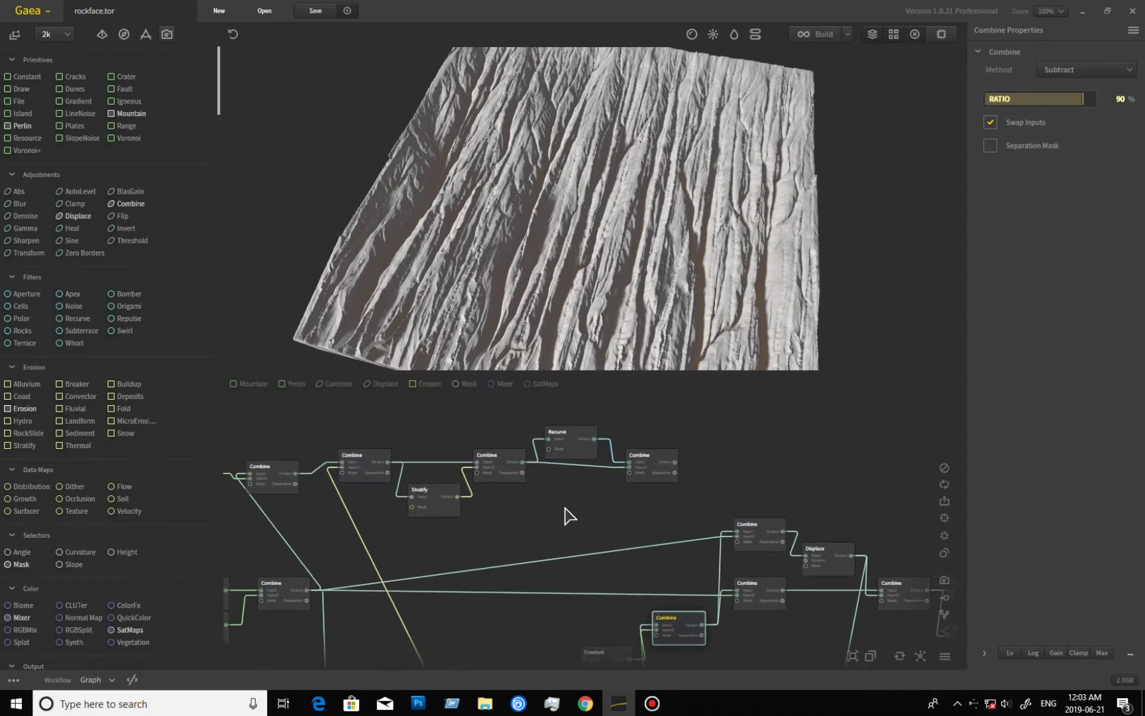
pyautogui.click(364, 472)
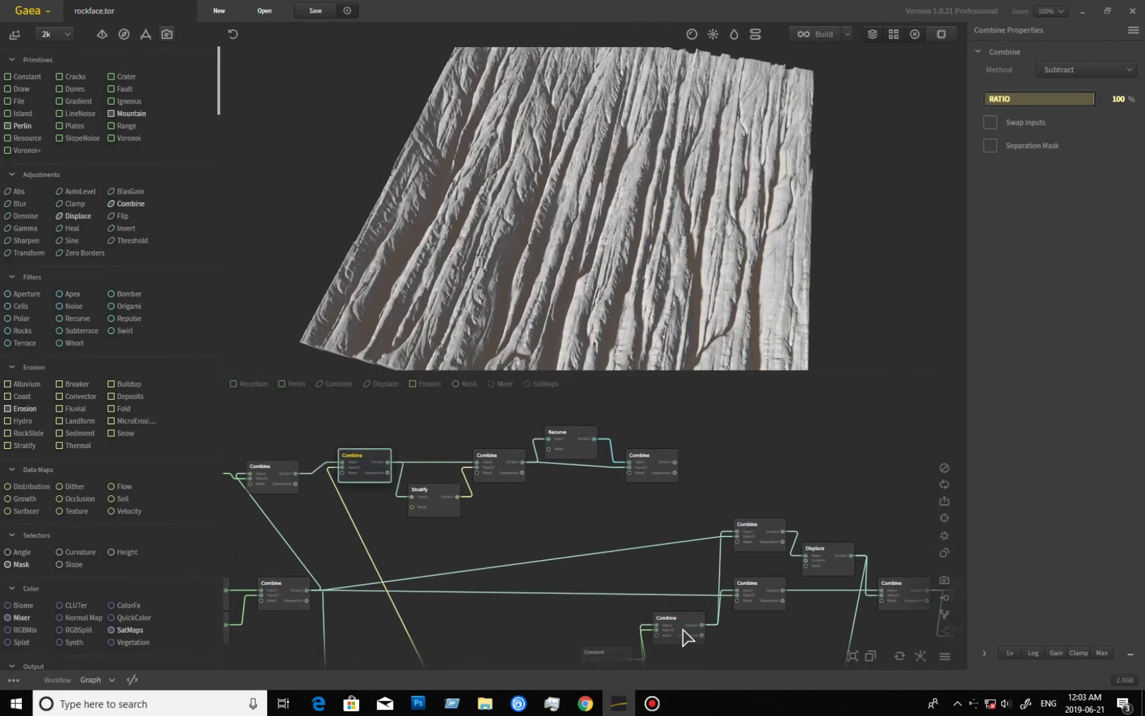
pyautogui.click(685, 635)
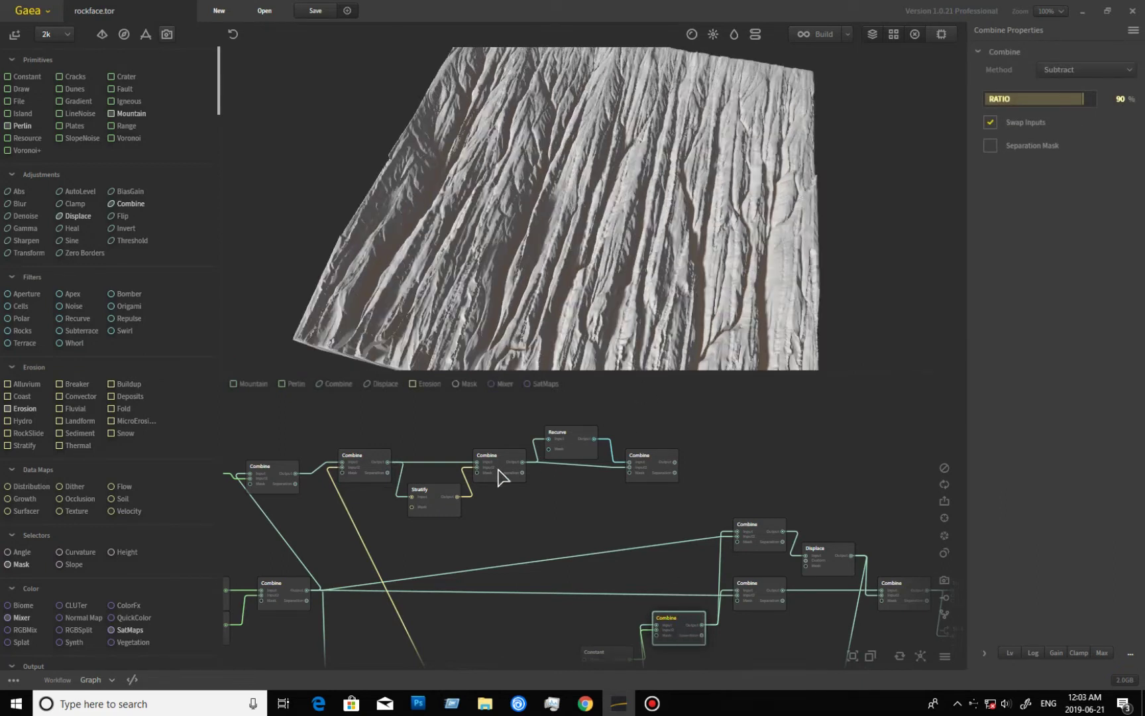
pyautogui.click(371, 472)
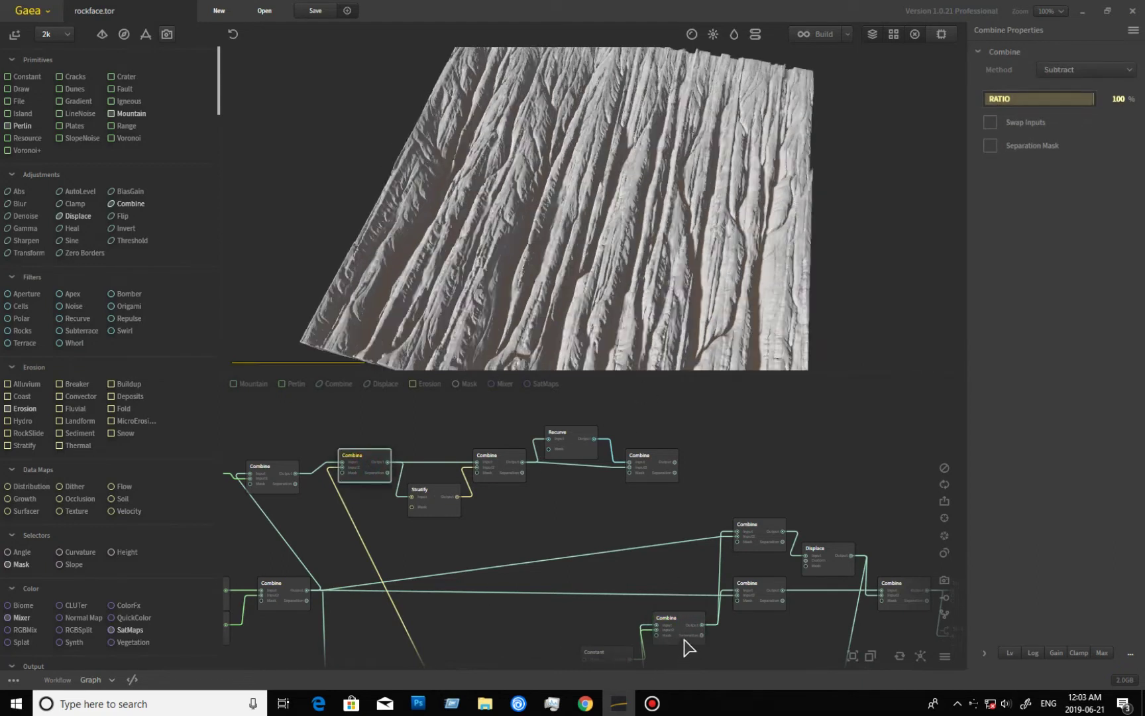
pyautogui.click(686, 640)
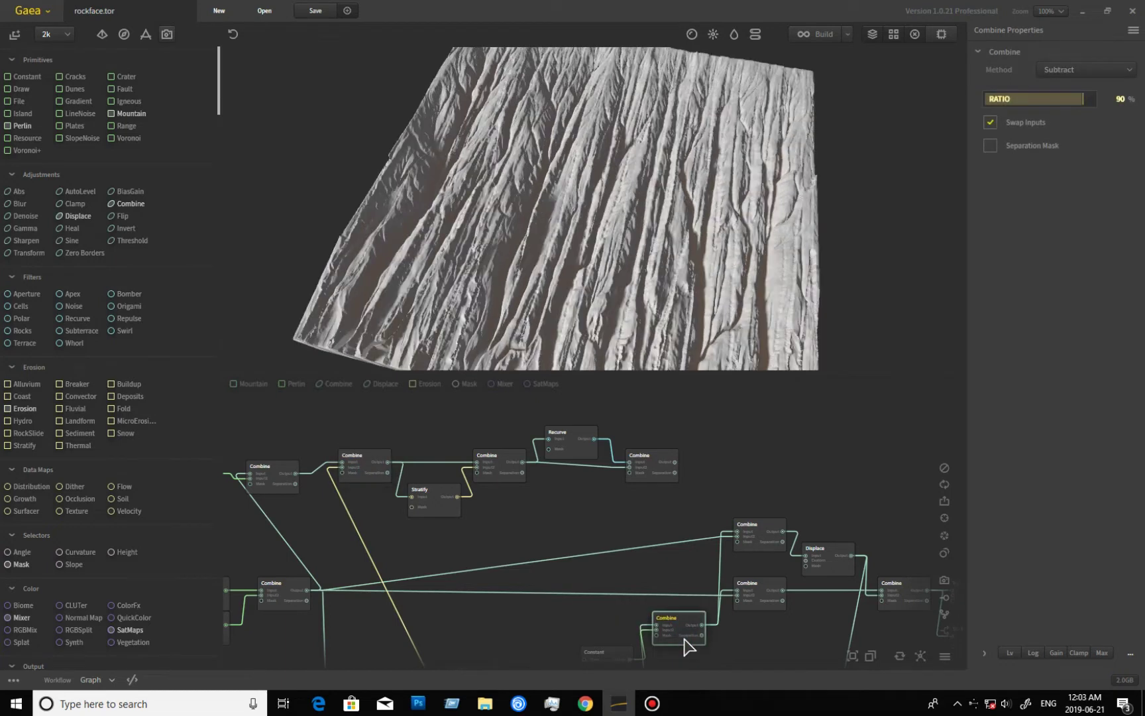
# Preview the Voronoi branch's Difference Combine and compare the Constant-fed Subtract Combine with the Blend Combine that merges both.
pyautogui.moveTo(723, 619)
pyautogui.mouseDown(button='middle')
pyautogui.moveTo(646, 614)
pyautogui.moveTo(733, 610)
pyautogui.mouseUp(button='middle')
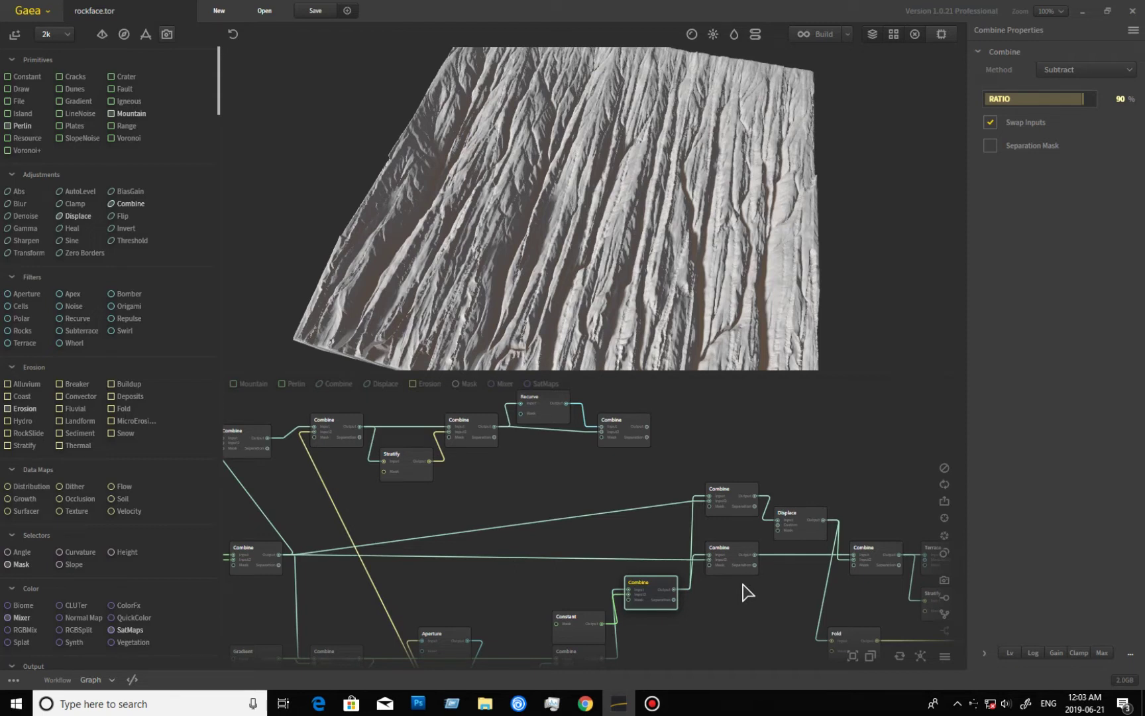
pyautogui.click(253, 550)
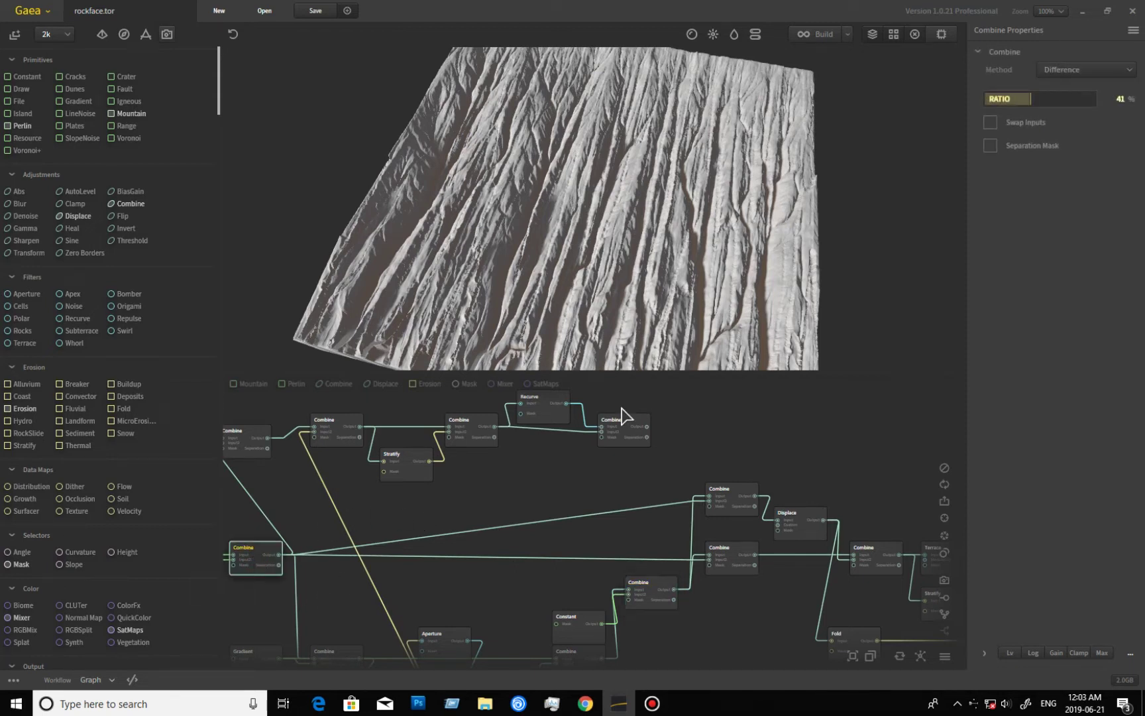
pyautogui.moveTo(596, 308)
pyautogui.mouseDown()
pyautogui.moveTo(640, 384)
pyautogui.moveTo(657, 353)
pyautogui.moveTo(613, 324)
pyautogui.mouseUp()
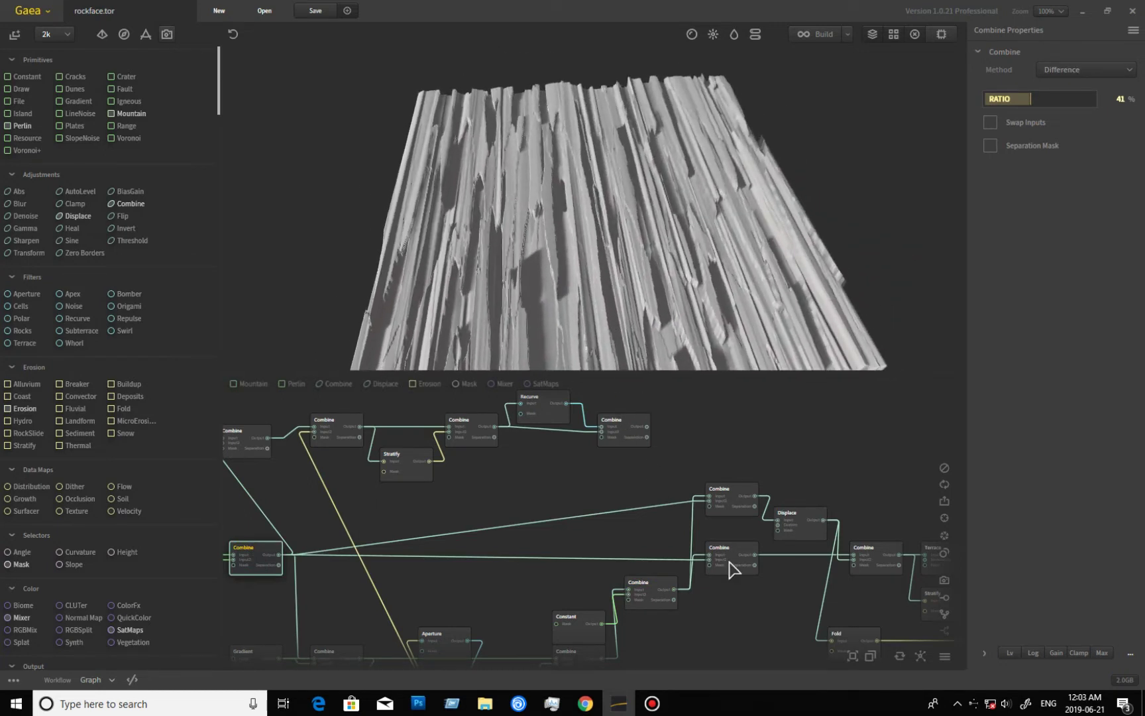
pyautogui.click(749, 558)
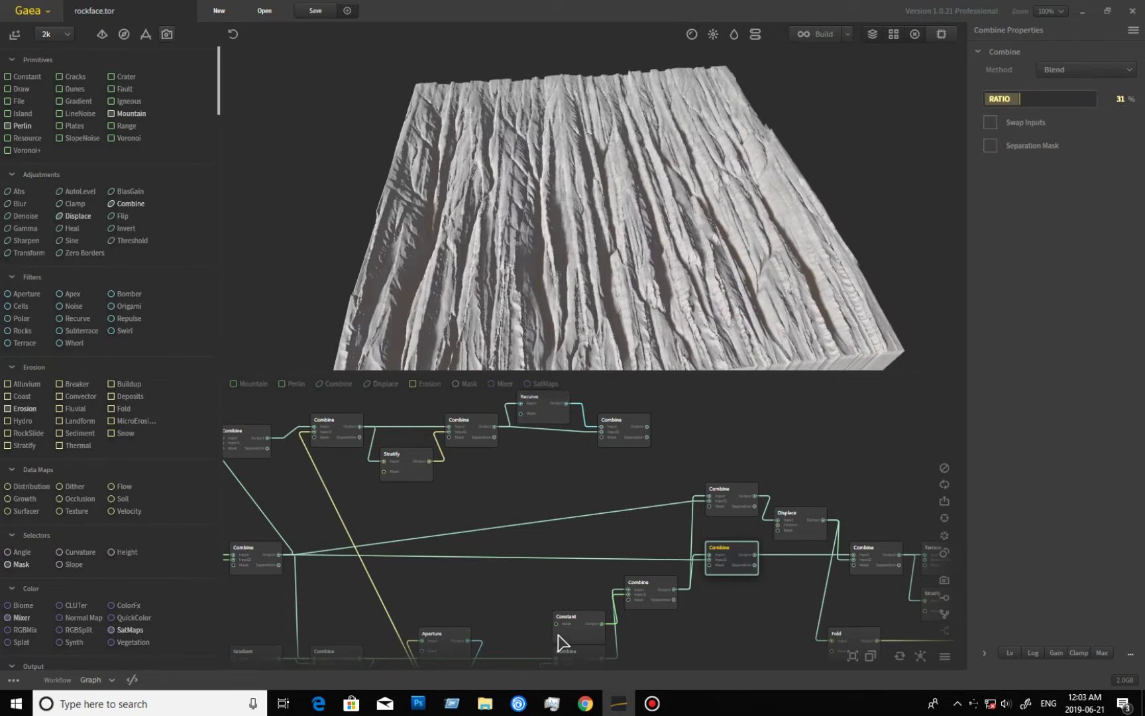
pyautogui.click(666, 601)
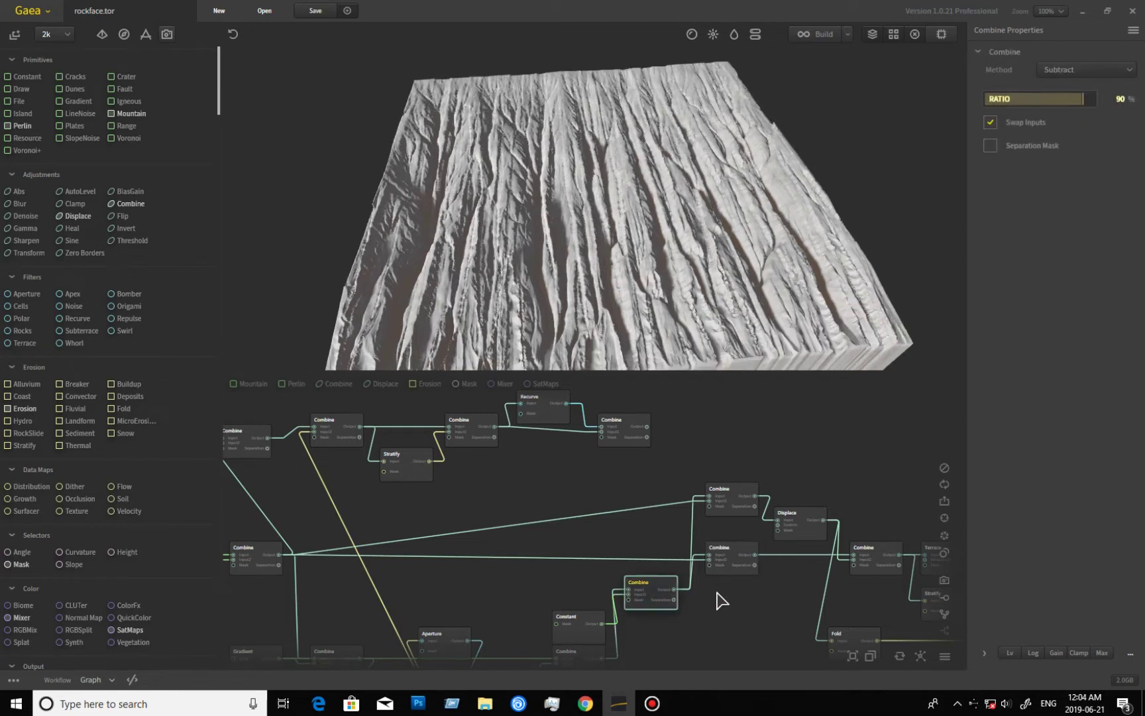
pyautogui.click(731, 564)
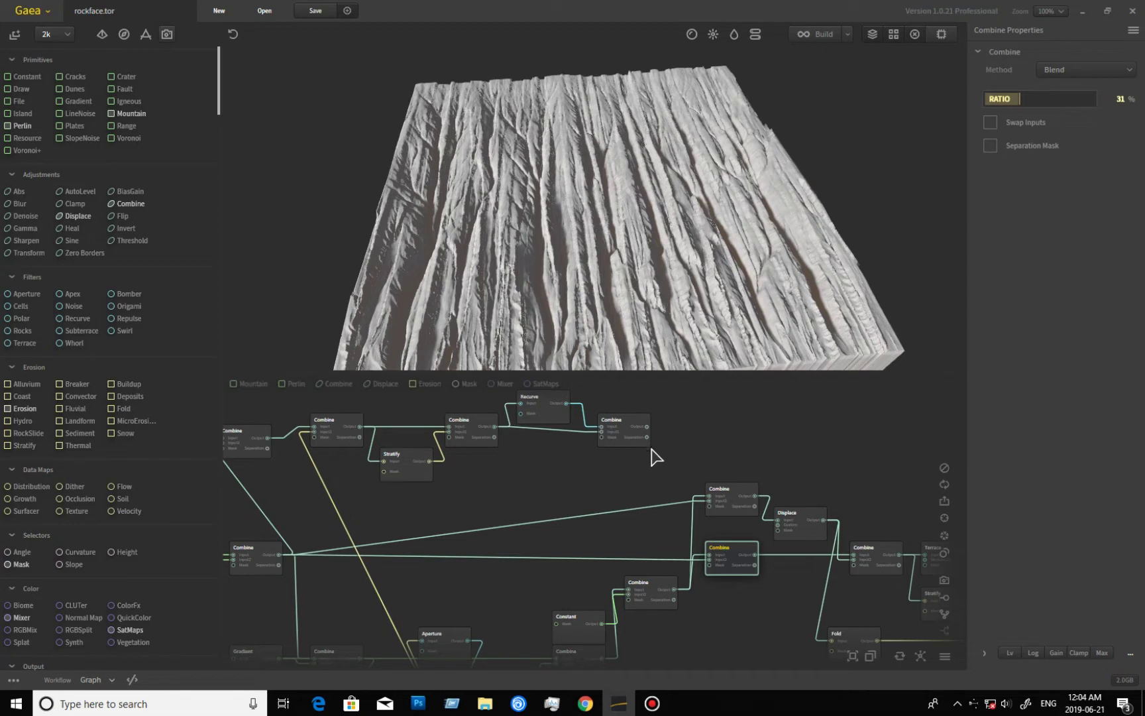
# Preview the Subtract Combine that feeds Displace, and examine the Rugged Displace node's terrain from several angles.
pyautogui.click(742, 516)
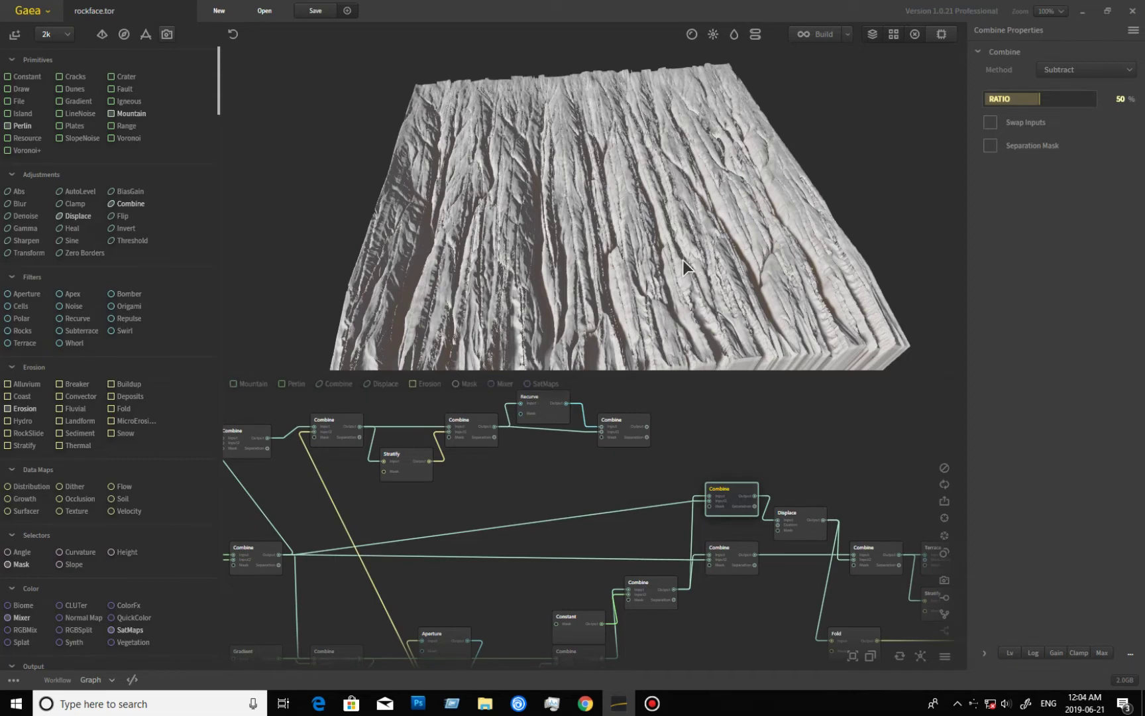
pyautogui.moveTo(683, 260)
pyautogui.mouseDown()
pyautogui.moveTo(629, 287)
pyautogui.moveTo(652, 238)
pyautogui.moveTo(684, 236)
pyautogui.mouseUp()
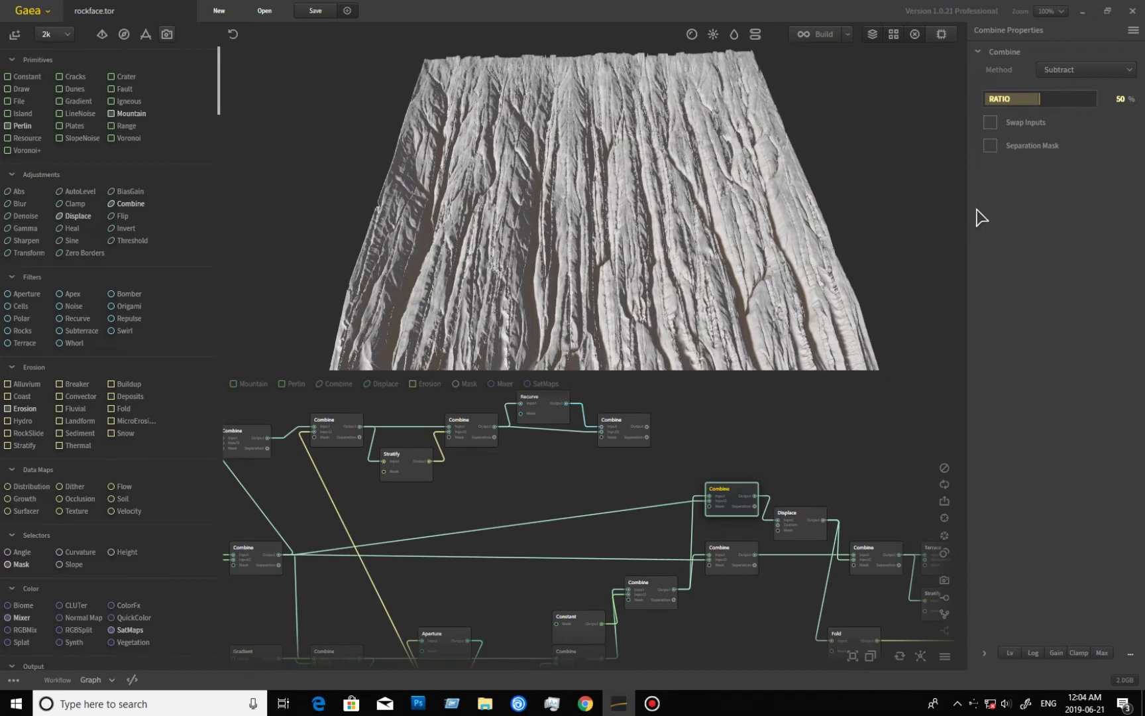
pyautogui.click(810, 532)
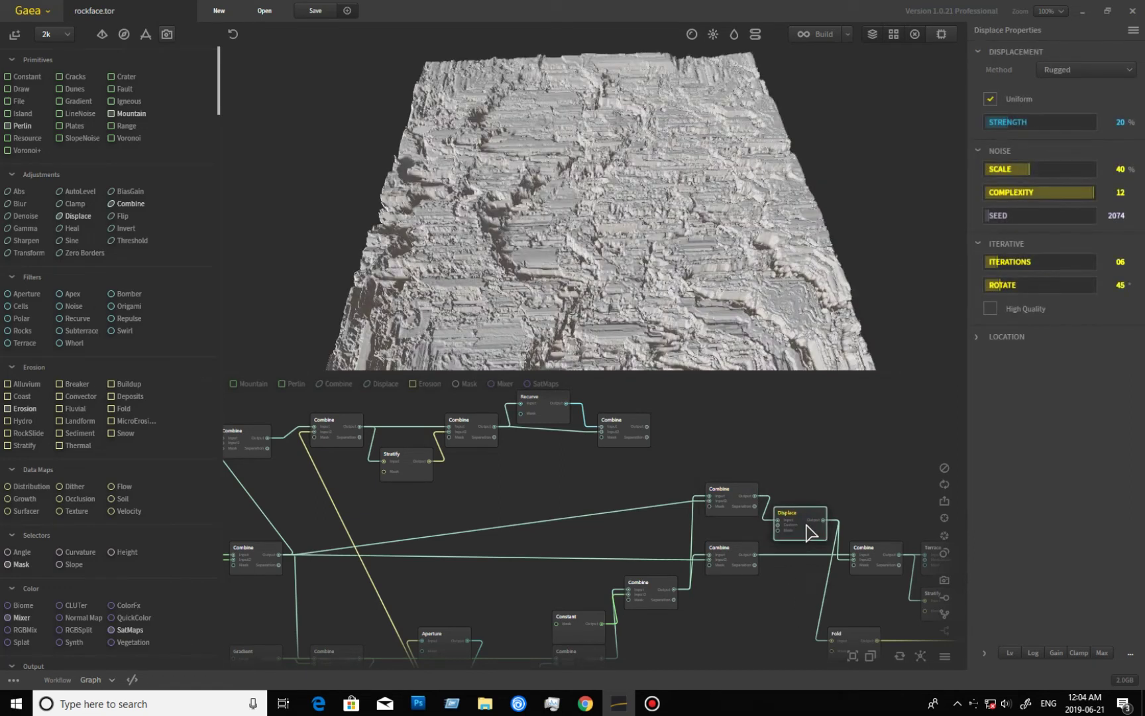
pyautogui.moveTo(651, 270); pyautogui.dragTo(603, 279)
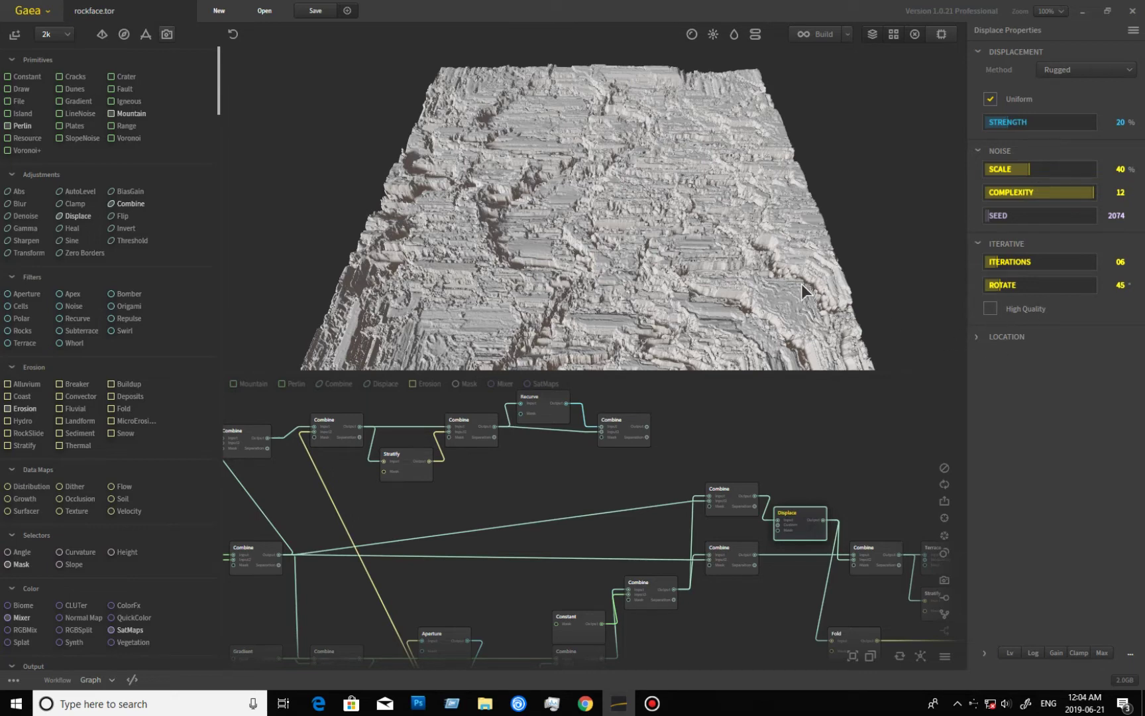
pyautogui.click(702, 312)
pyautogui.moveTo(703, 285); pyautogui.dragTo(372, 204)
pyautogui.moveTo(691, 258); pyautogui.dragTo(698, 301)
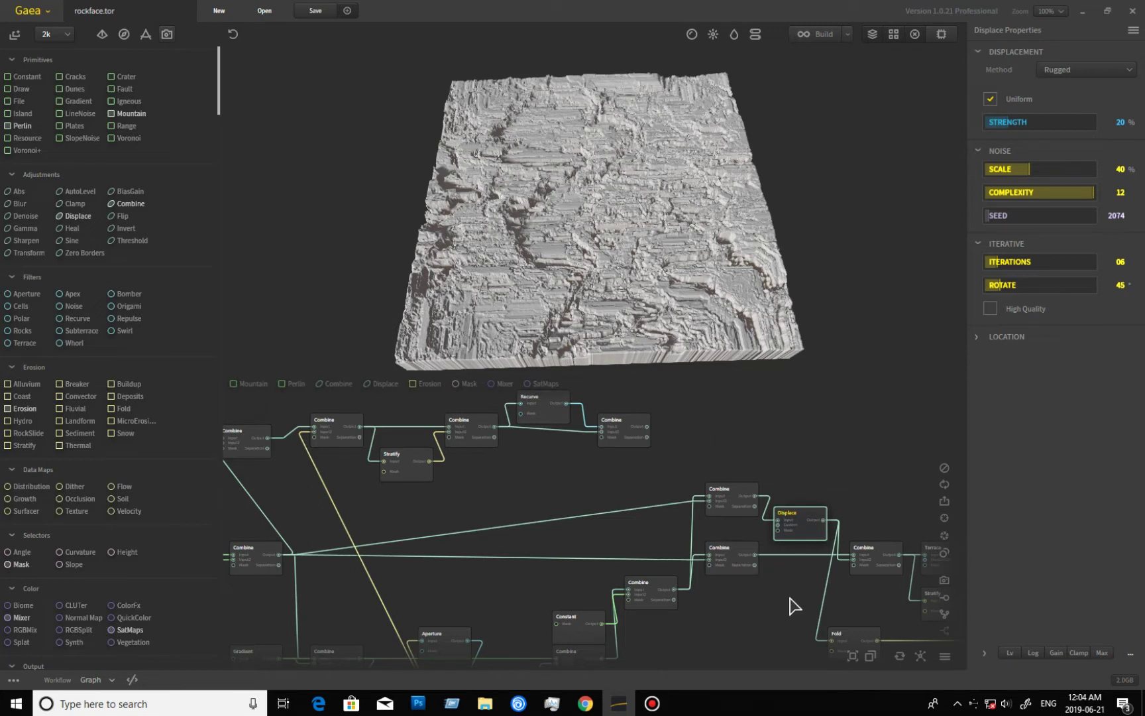
pyautogui.moveTo(611, 272); pyautogui.dragTo(568, 208)
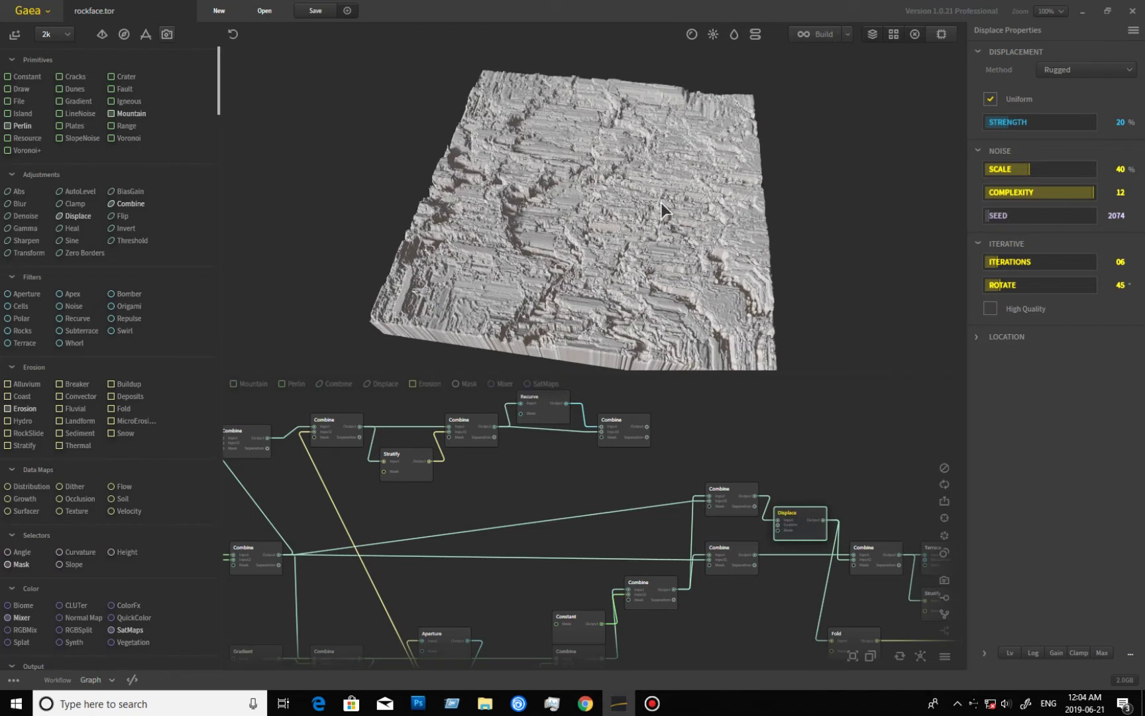
# Preview the Blend Combine below Displace and inspect up close the Subtract Combine that merges it with Displace.
pyautogui.moveTo(761, 610); pyautogui.dragTo(624, 600, button='middle')
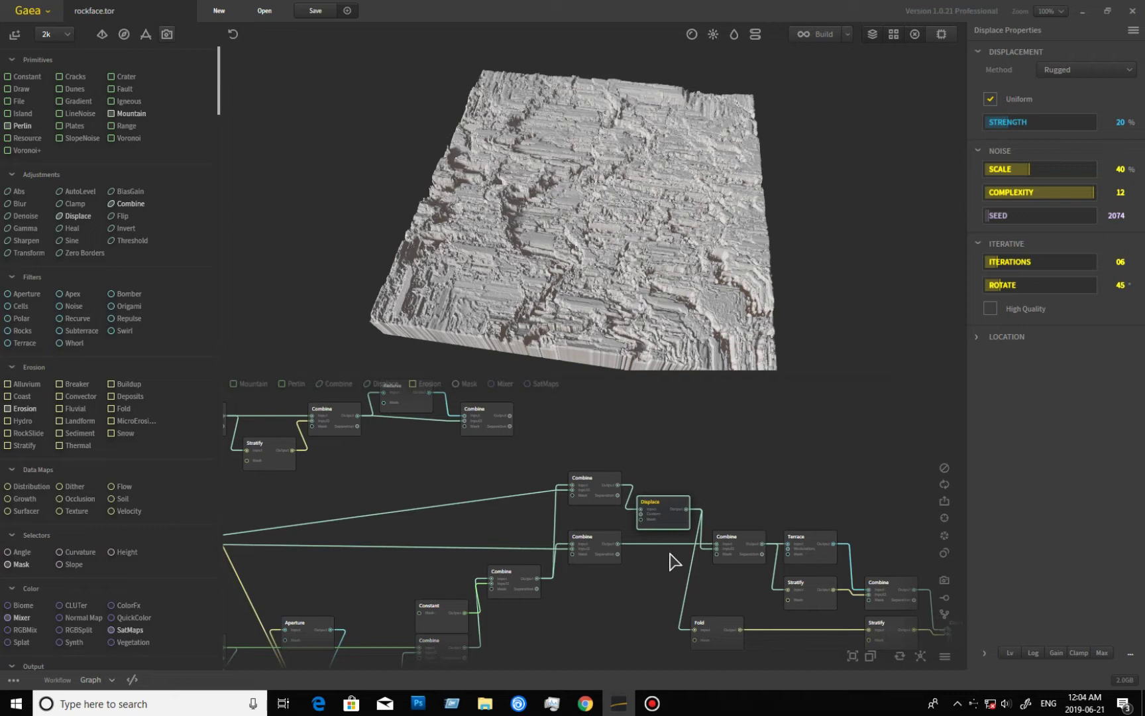
pyautogui.click(605, 557)
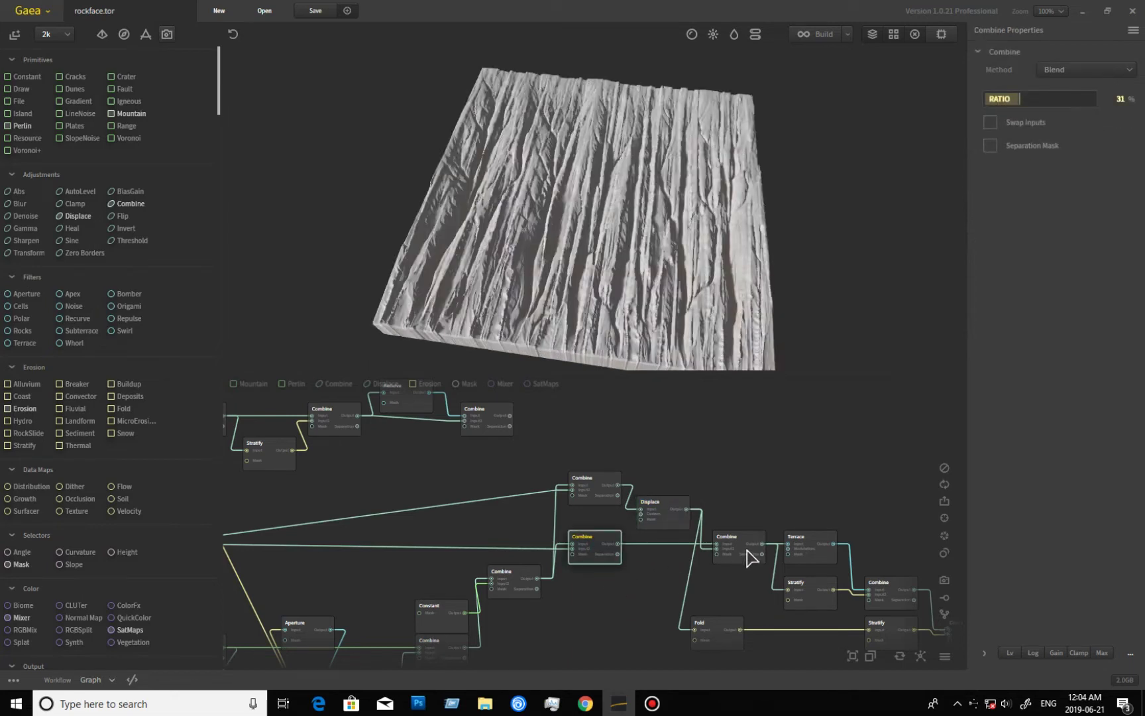
pyautogui.moveTo(747, 554)
pyautogui.mouseDown()
pyautogui.moveTo(749, 525)
pyautogui.moveTo(740, 554)
pyautogui.mouseUp()
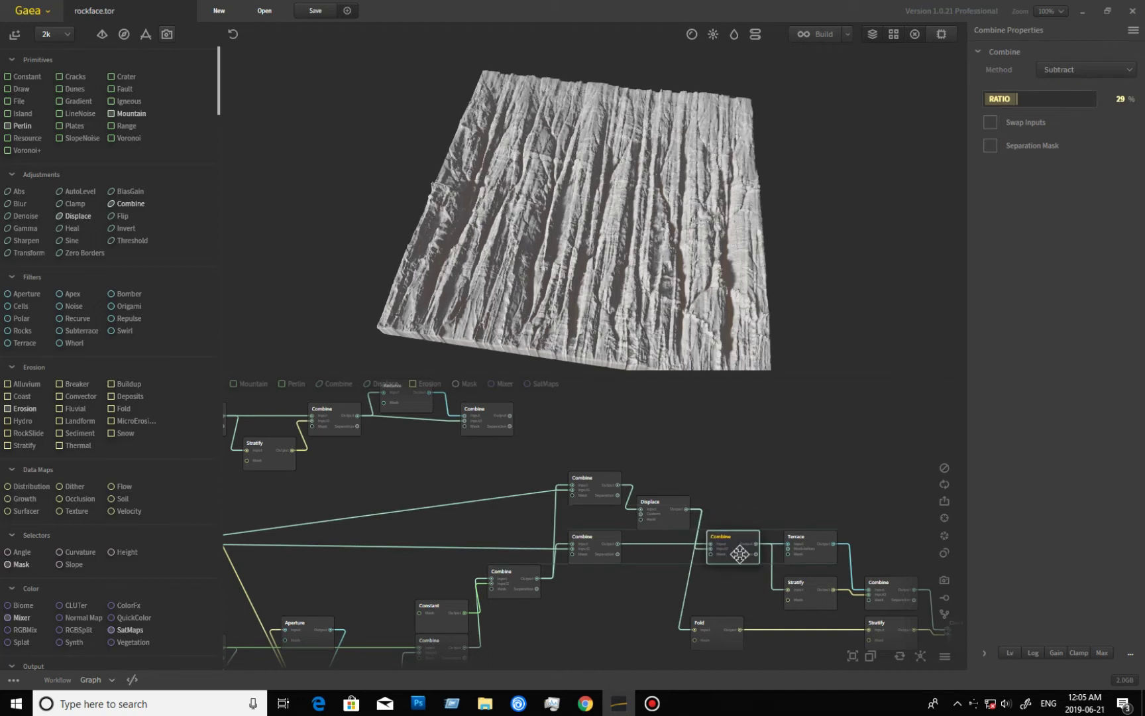
pyautogui.moveTo(653, 343); pyautogui.dragTo(531, 155)
pyautogui.scroll(3, 670, 288)
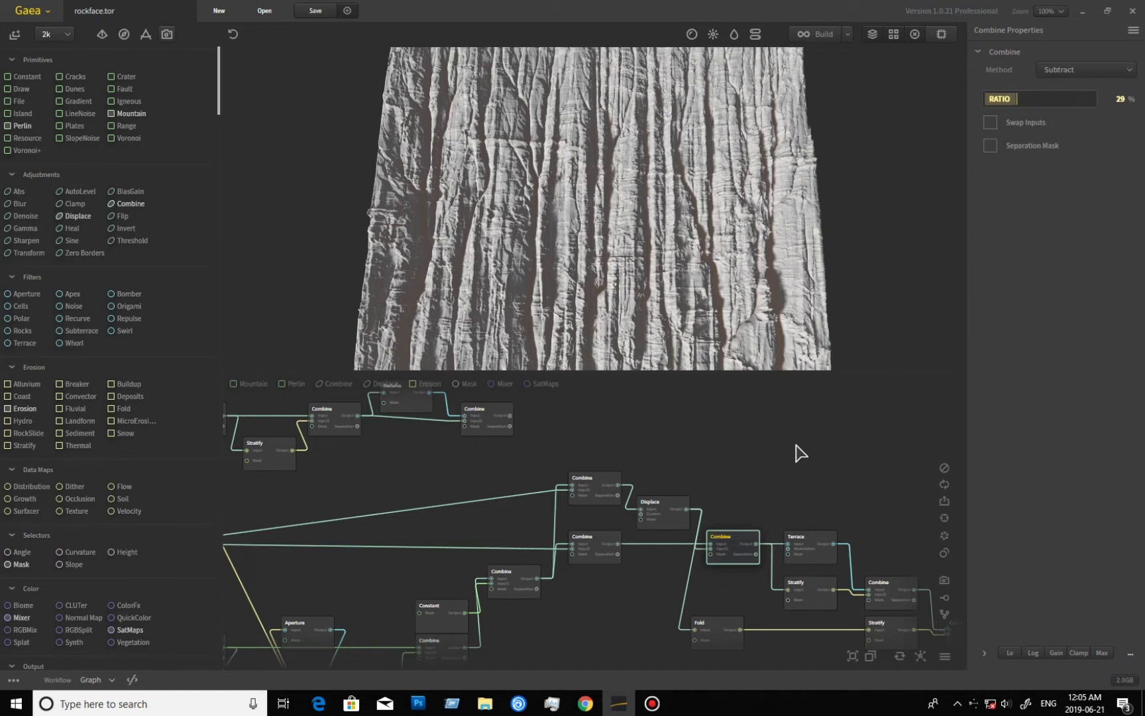
# Compare the Displace node with the Fold node it feeds, checking the folded terrain from a rotated angle.
pyautogui.moveTo(780, 513); pyautogui.dragTo(749, 472, button='middle')
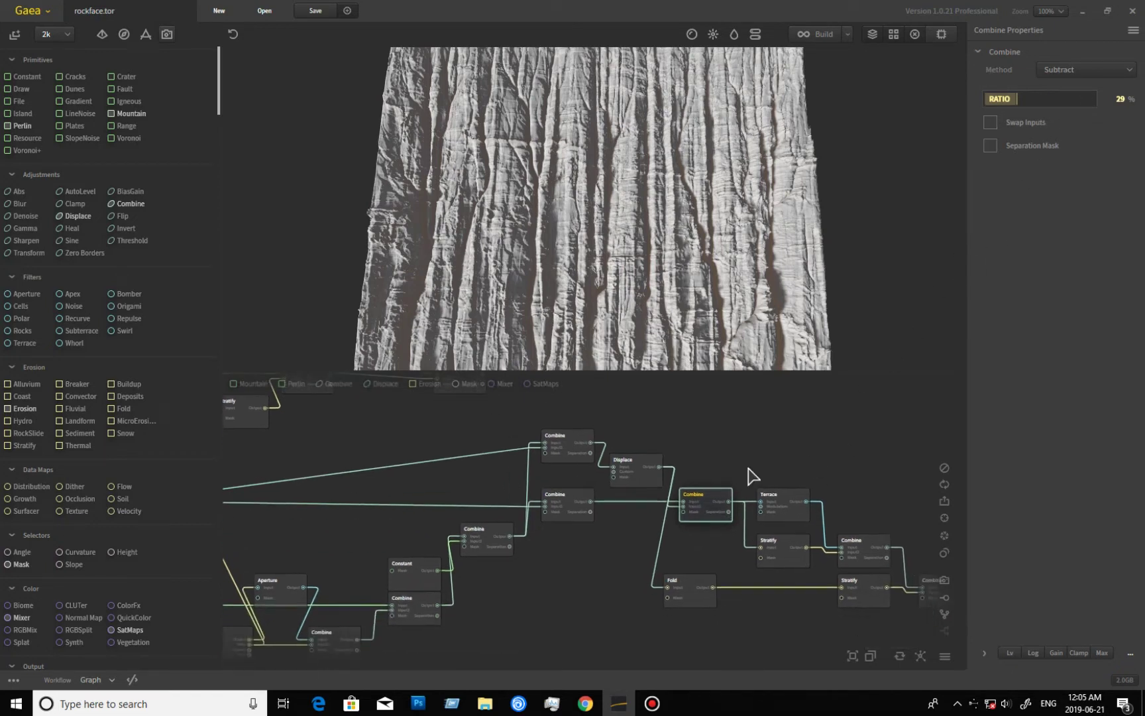
pyautogui.click(633, 476)
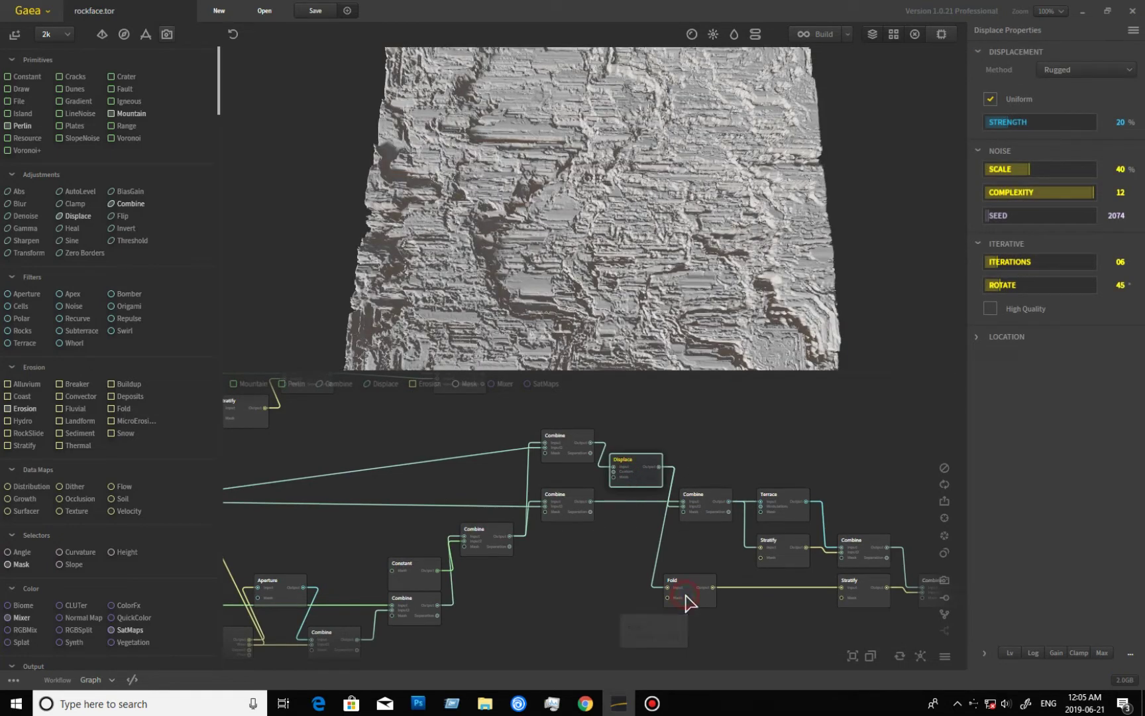
pyautogui.click(689, 602)
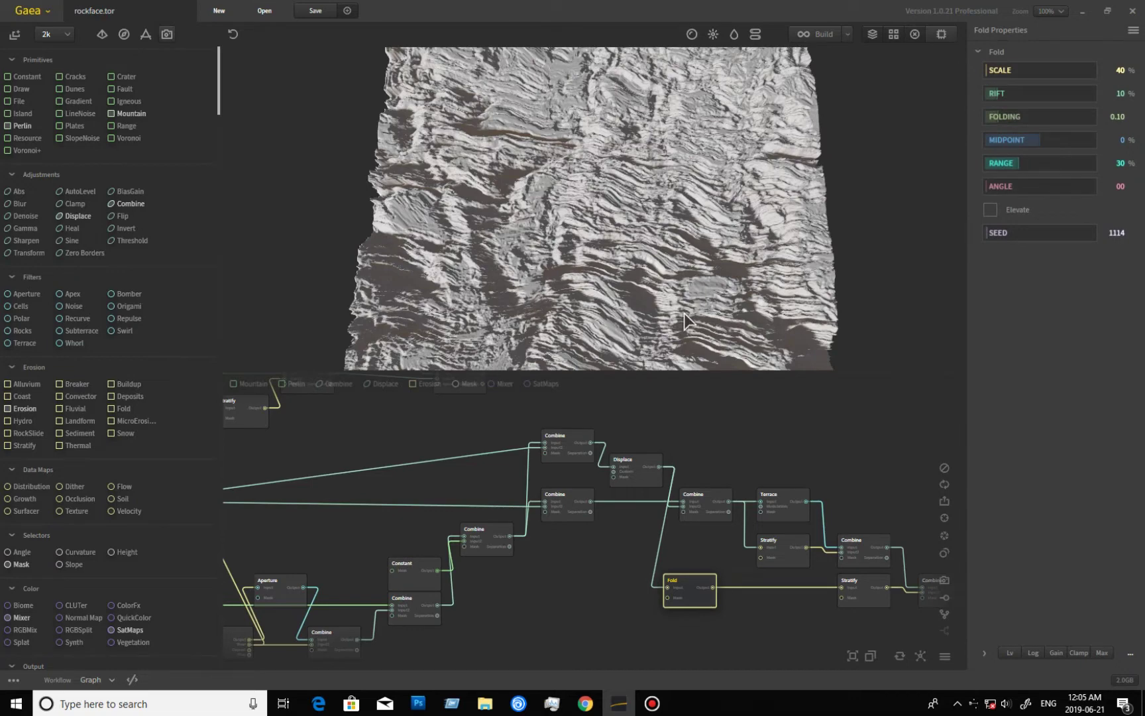
pyautogui.moveTo(664, 294); pyautogui.dragTo(621, 230)
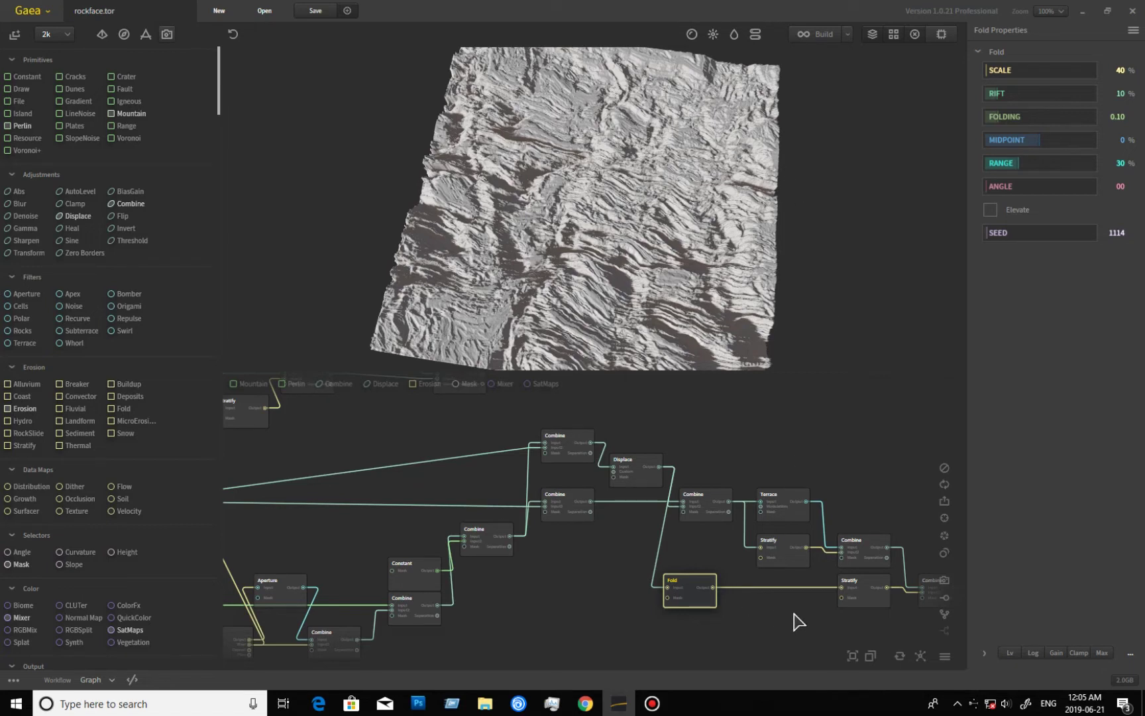
pyautogui.moveTo(749, 621); pyautogui.dragTo(660, 625, button='middle')
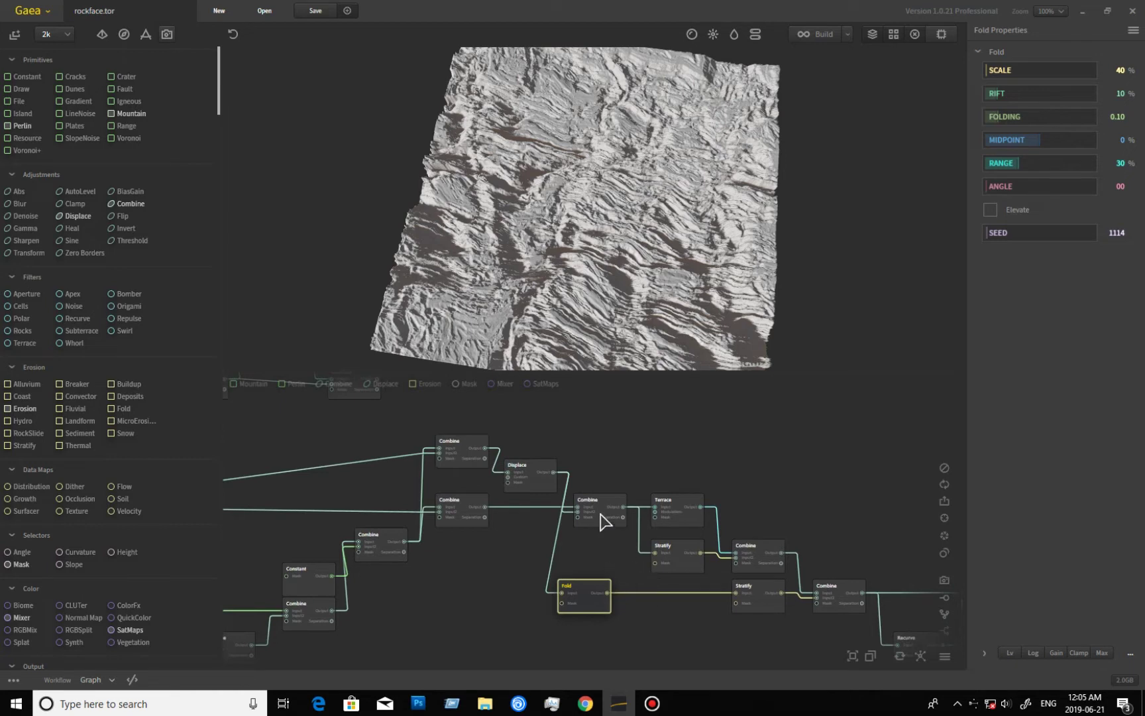
# Preview the Stratify node fed by Fold and examine its rock layers up close and from several angles.
pyautogui.click(762, 607)
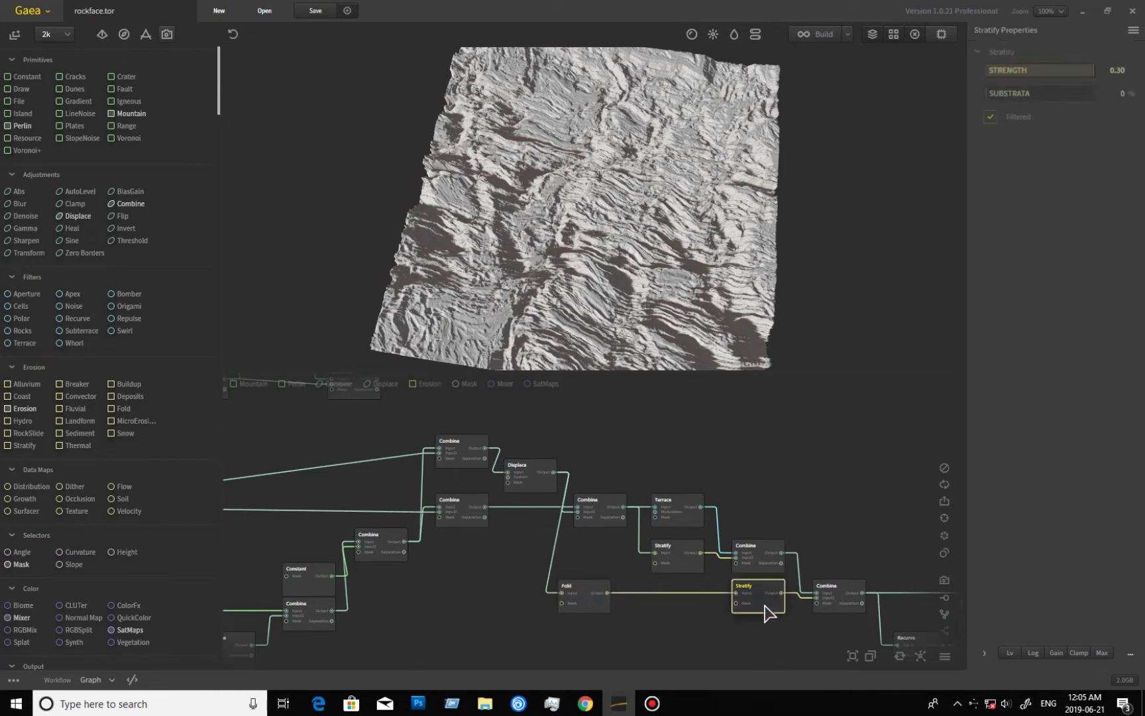
pyautogui.click(611, 260)
pyautogui.moveTo(645, 317); pyautogui.dragTo(621, 332)
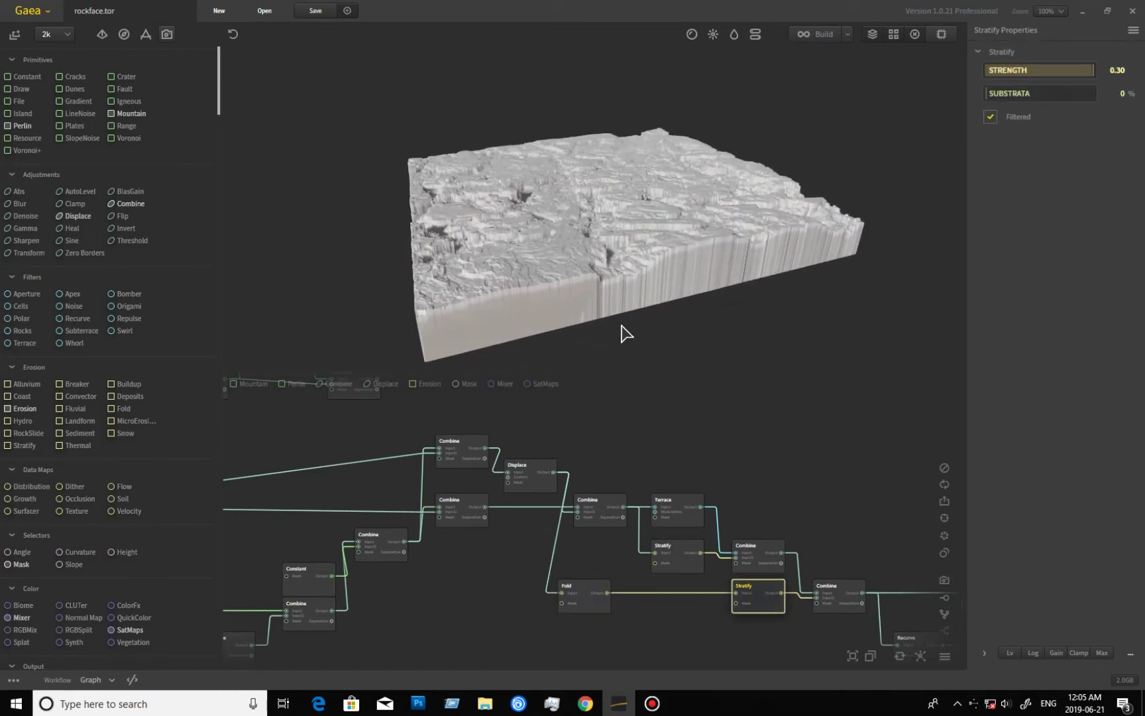
pyautogui.scroll(3, 602, 296)
pyautogui.moveTo(581, 282); pyautogui.dragTo(509, 250)
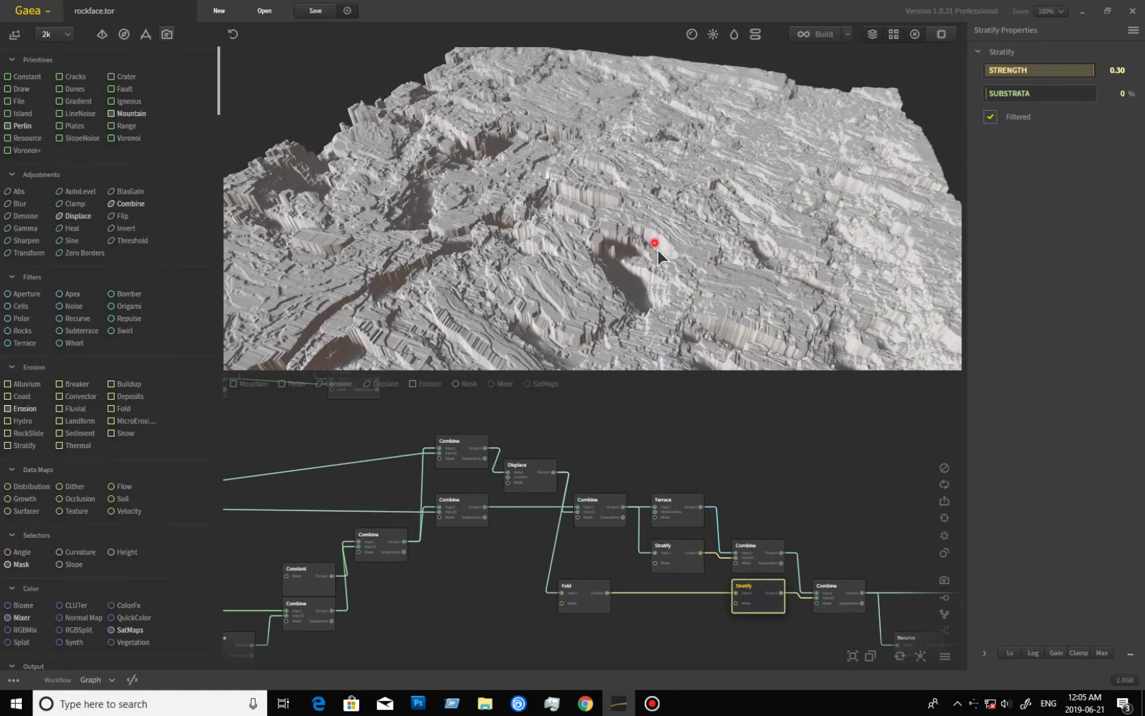
pyautogui.moveTo(658, 250); pyautogui.dragTo(681, 239)
pyautogui.scroll(-5, 681, 239)
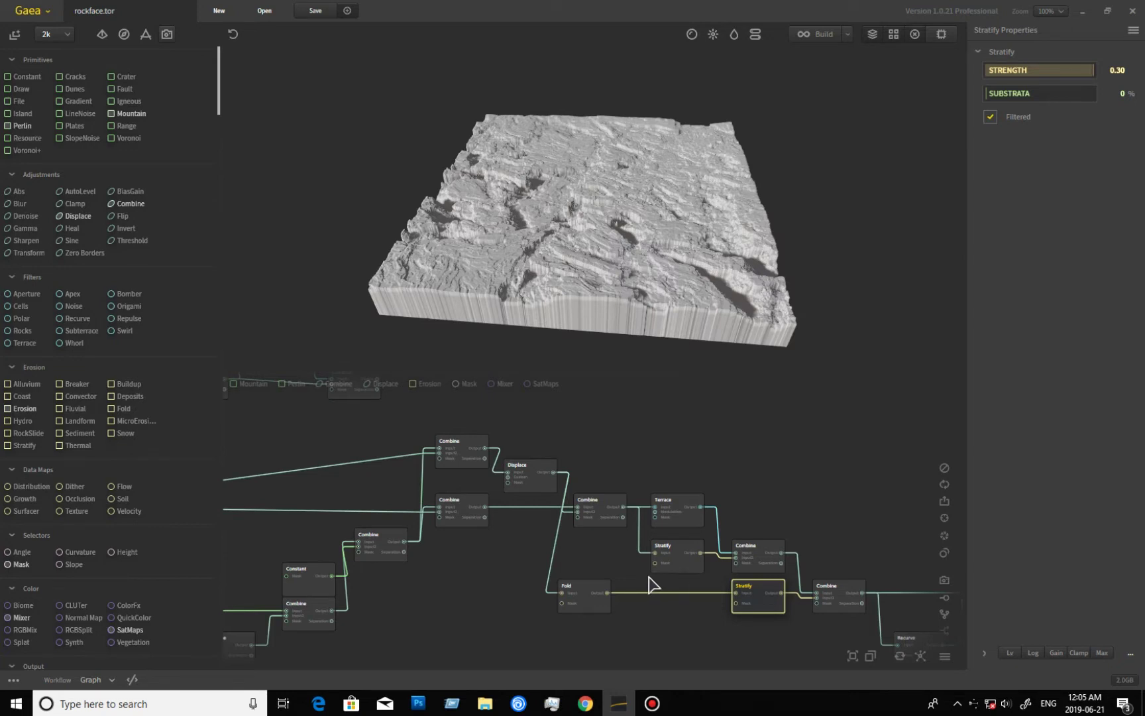
# Compare the Subtract Combine before Terrace with the Displace node feeding it, viewing the terrain from above.
pyautogui.click(601, 516)
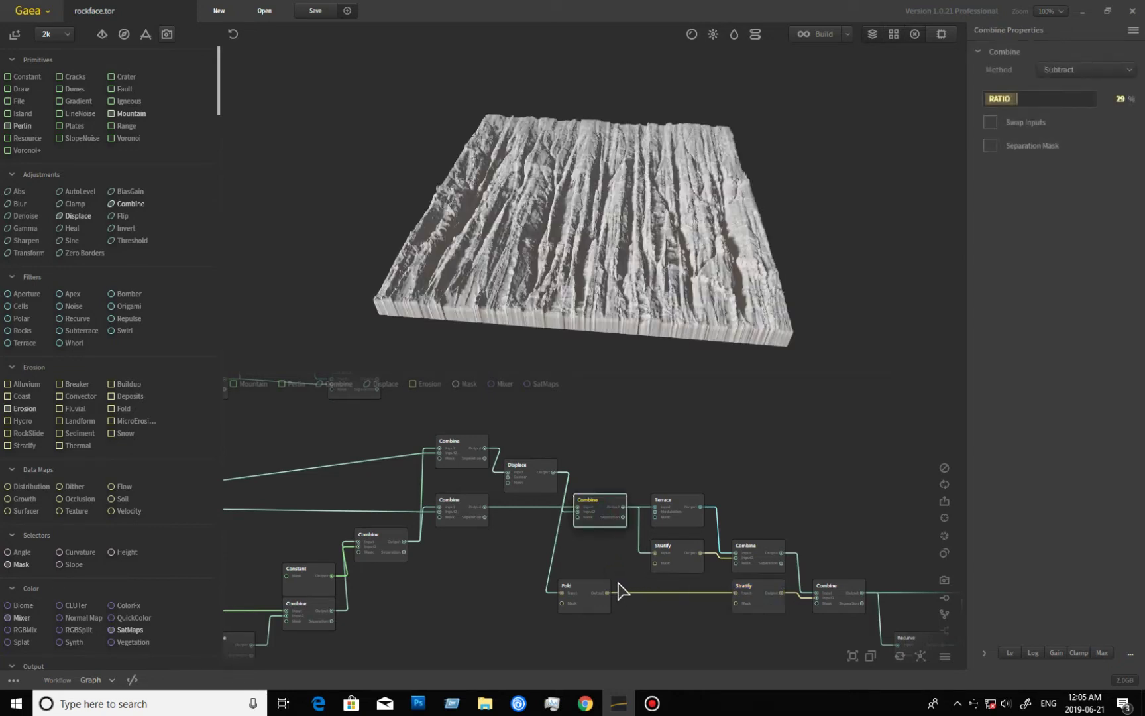
pyautogui.moveTo(618, 303); pyautogui.dragTo(623, 205)
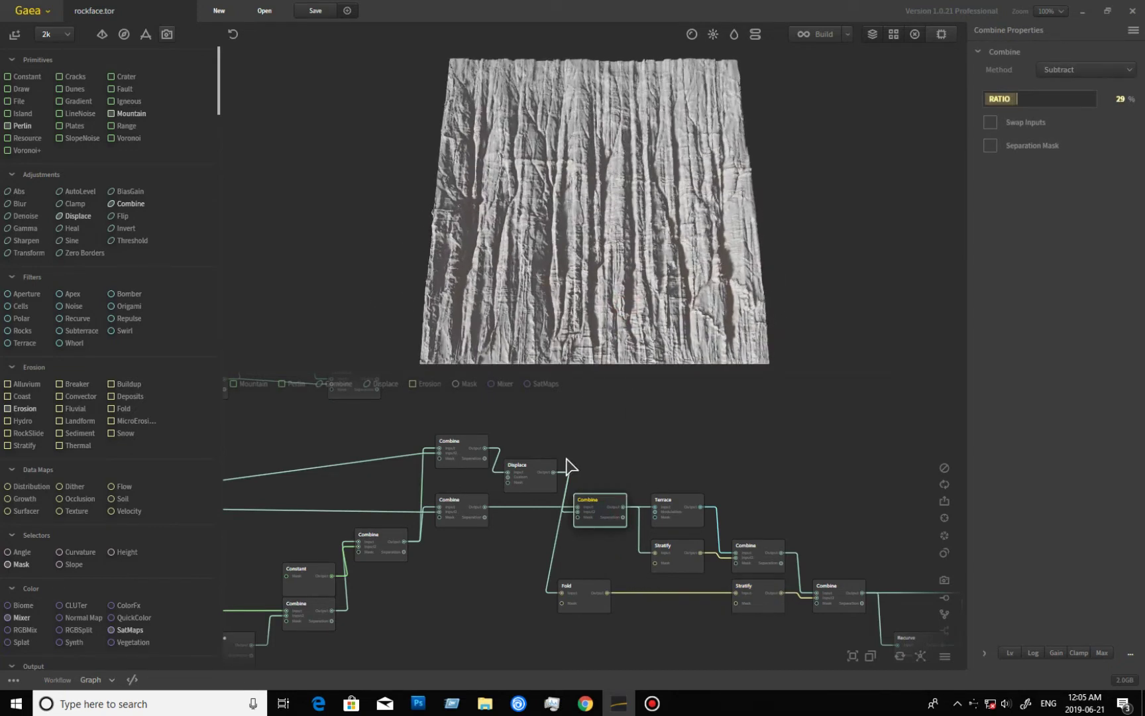
pyautogui.click(538, 479)
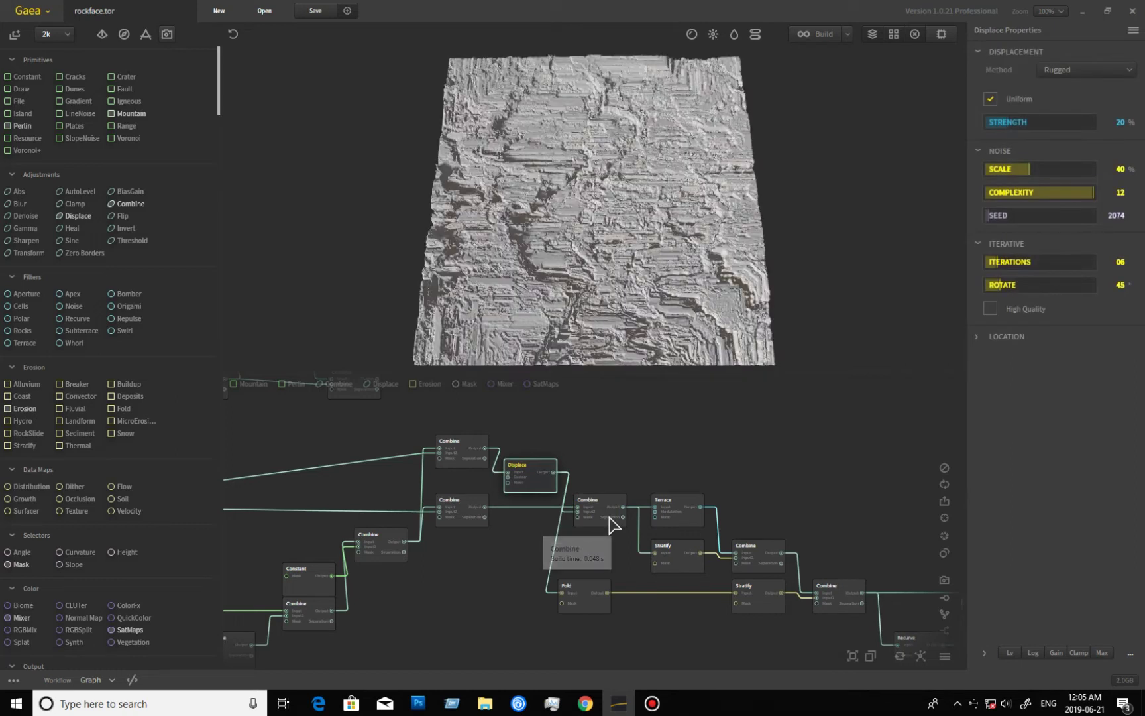
pyautogui.click(609, 519)
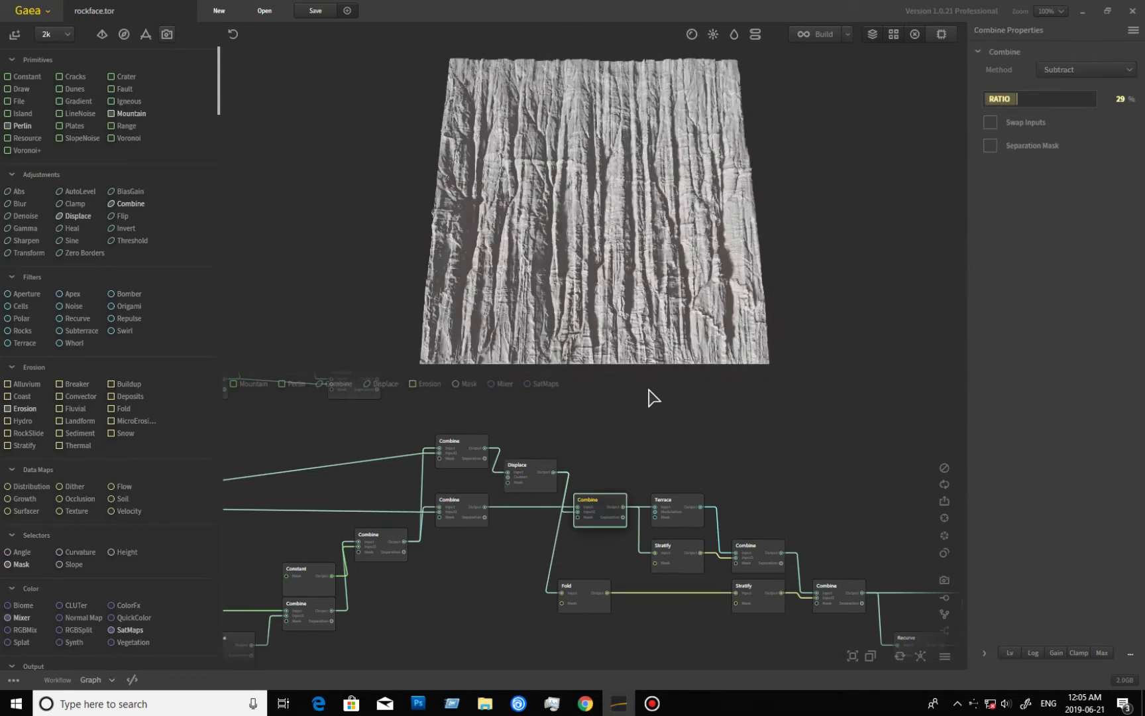
# Preview the Terrace node, reviewing its settings and examining the terraced terrain from several angles.
pyautogui.click(692, 523)
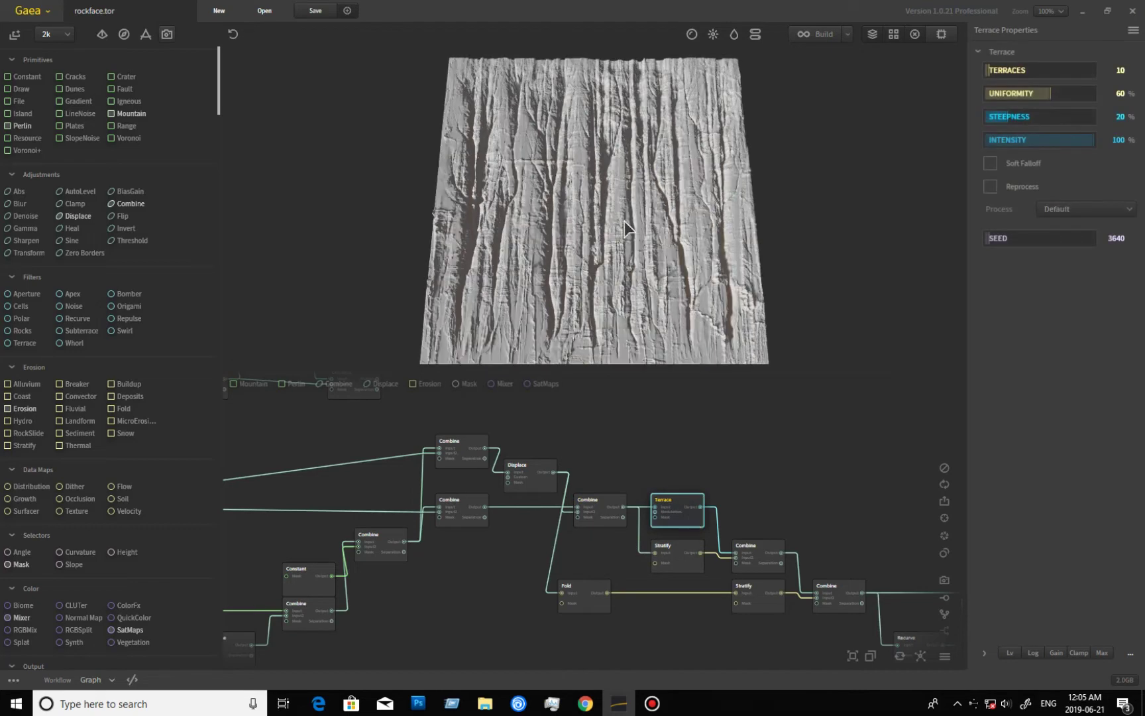
pyautogui.moveTo(612, 207); pyautogui.dragTo(559, 279)
pyautogui.scroll(3, 595, 278)
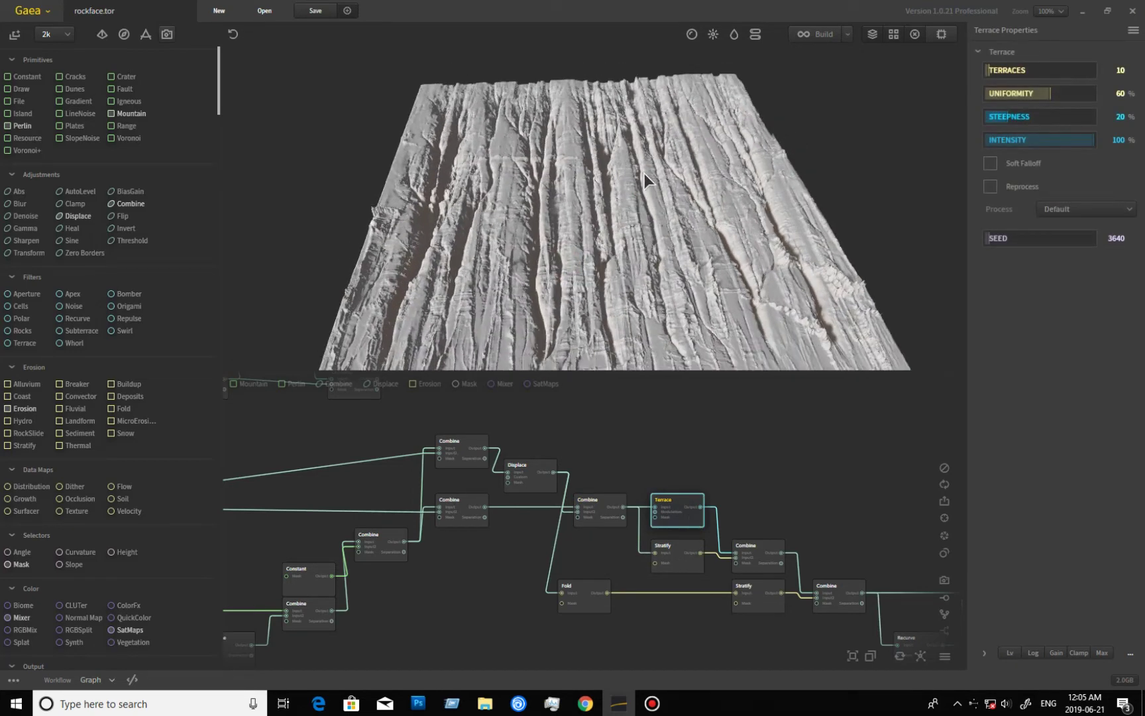
pyautogui.moveTo(677, 286); pyautogui.dragTo(647, 240)
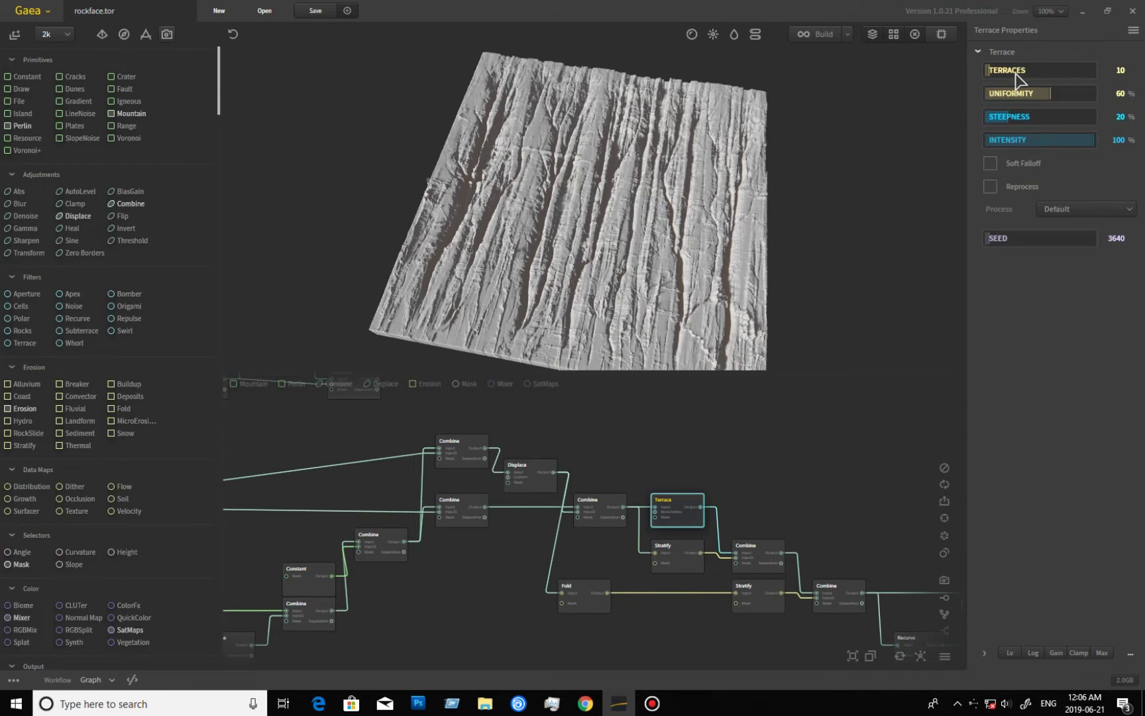
pyautogui.moveTo(716, 335); pyautogui.dragTo(676, 348)
# Compare the Subtract Combine before Terrace with the Stratify it feeds, examining the layers close up and at full extent.
pyautogui.click(605, 515)
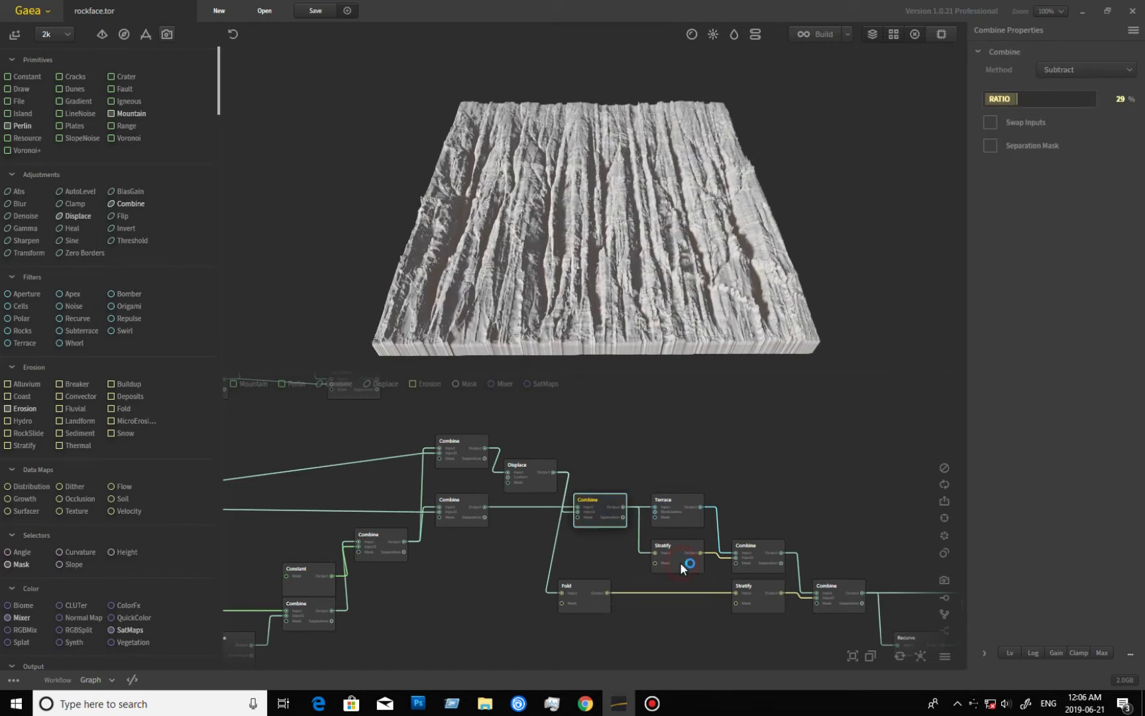
pyautogui.click(686, 570)
pyautogui.moveTo(677, 251)
pyautogui.mouseDown()
pyautogui.moveTo(681, 209)
pyautogui.moveTo(702, 212)
pyautogui.moveTo(670, 253)
pyautogui.mouseUp()
pyautogui.scroll(5, 681, 209)
pyautogui.scroll(-3, 669, 260)
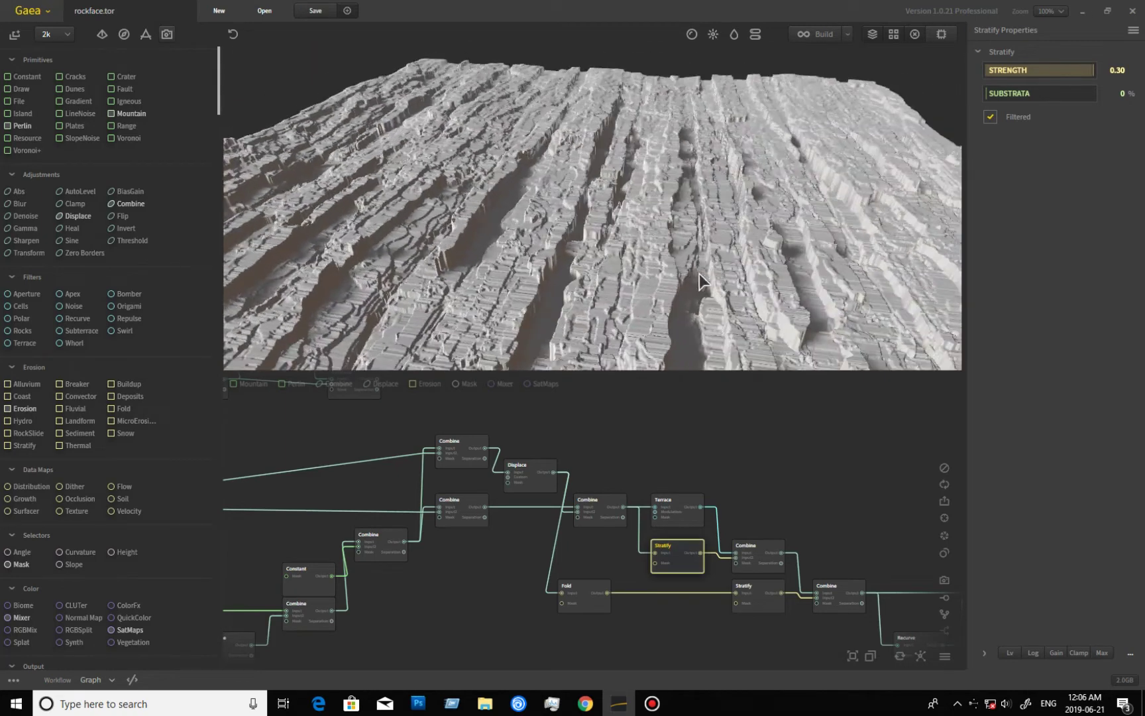
pyautogui.scroll(-4, 715, 264)
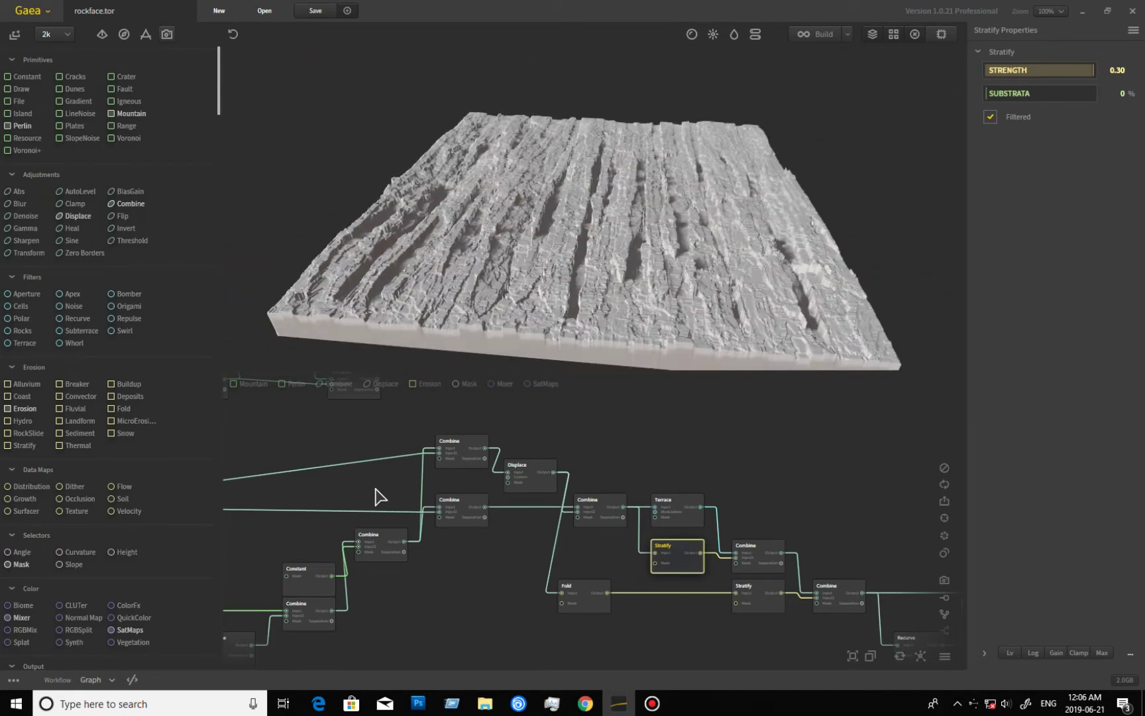
# Compare the upper chain's Stratify node with the Stratify below Terrace.
pyautogui.moveTo(305, 515); pyautogui.dragTo(602, 578)
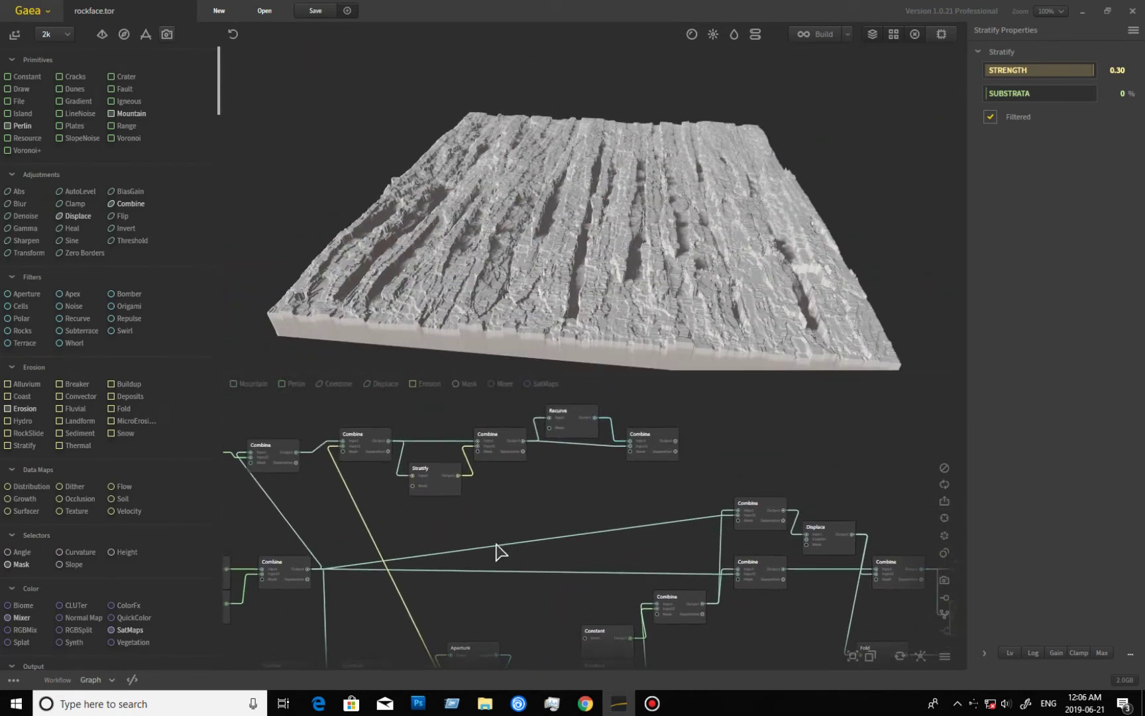
pyautogui.click(433, 492)
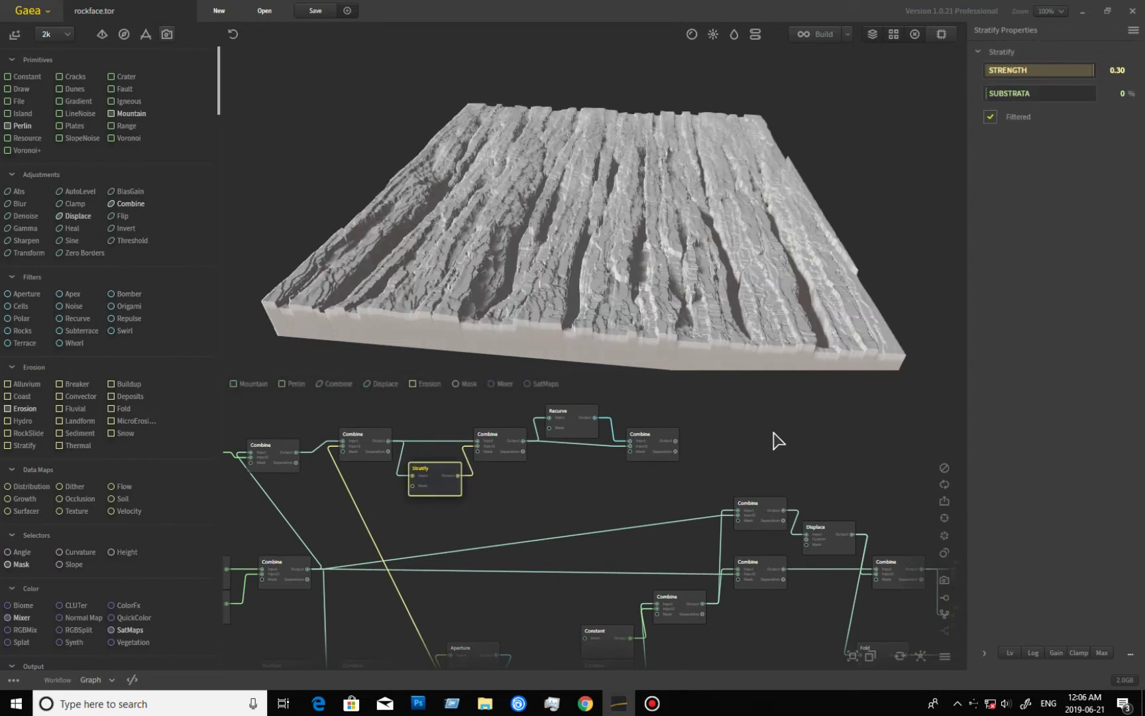
pyautogui.moveTo(775, 440); pyautogui.dragTo(510, 446, button='middle')
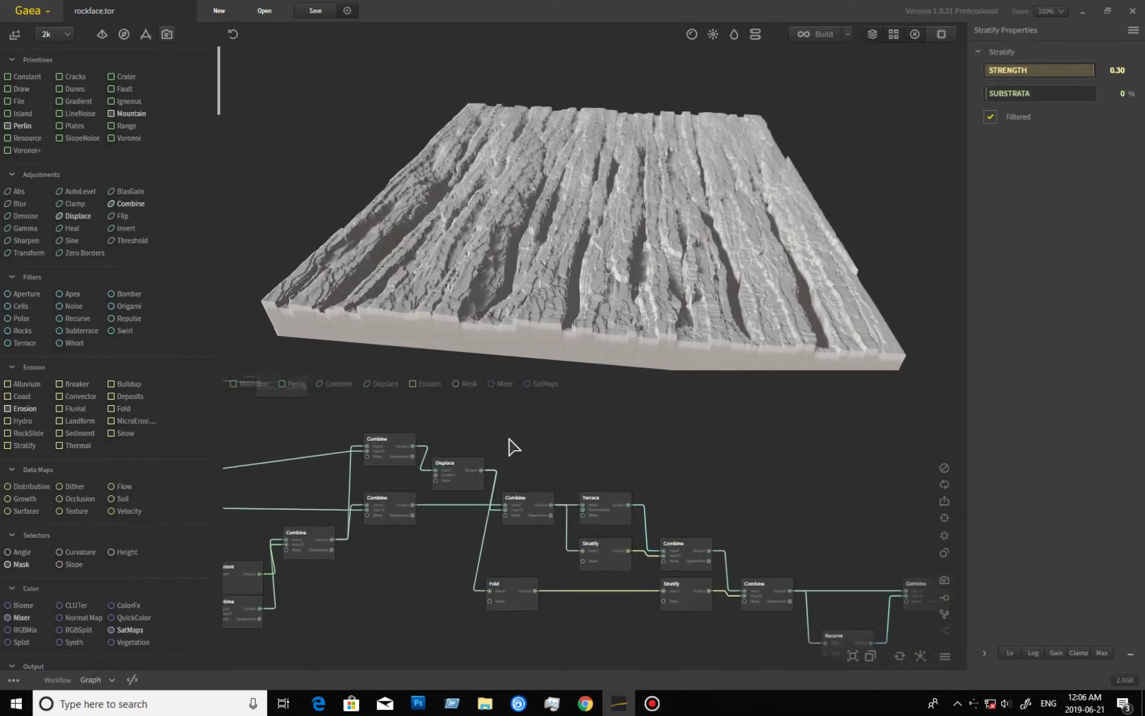
pyautogui.click(603, 556)
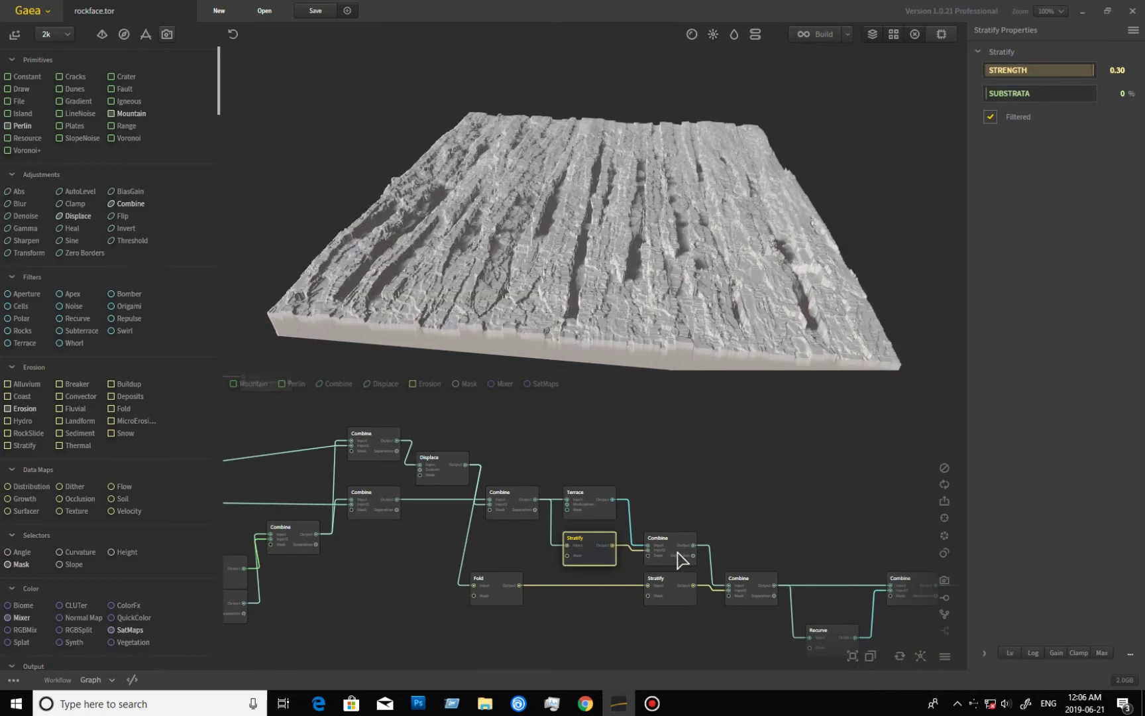
# Preview the Blend Combine that merges Terrace and Stratify, inspecting the blended terrain from above and close up.
pyautogui.click(680, 555)
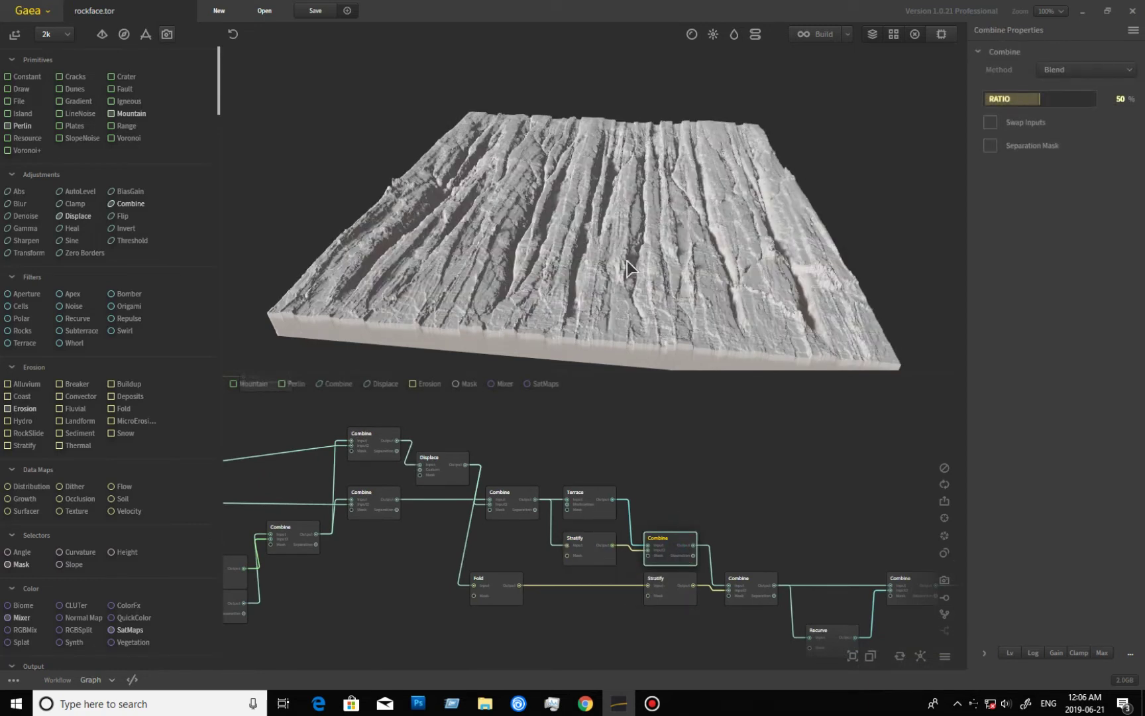
pyautogui.moveTo(591, 284); pyautogui.dragTo(594, 199)
pyautogui.moveTo(659, 292); pyautogui.dragTo(623, 317)
pyautogui.scroll(4, 623, 318)
pyautogui.moveTo(716, 268); pyautogui.dragTo(739, 248)
pyautogui.scroll(-4, 569, 184)
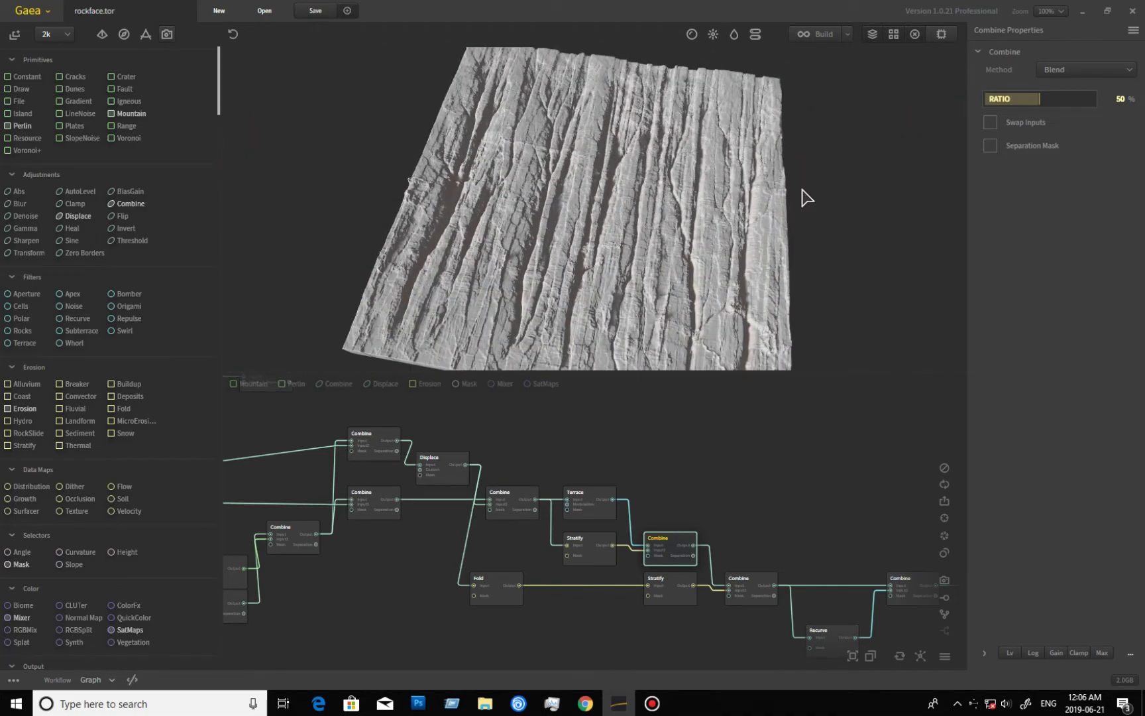
# Compare the Blend Combine after Terrace with the Screen Combine that adds the lower Stratify, viewing each terrain from several angles.
pyautogui.moveTo(653, 283); pyautogui.dragTo(559, 204)
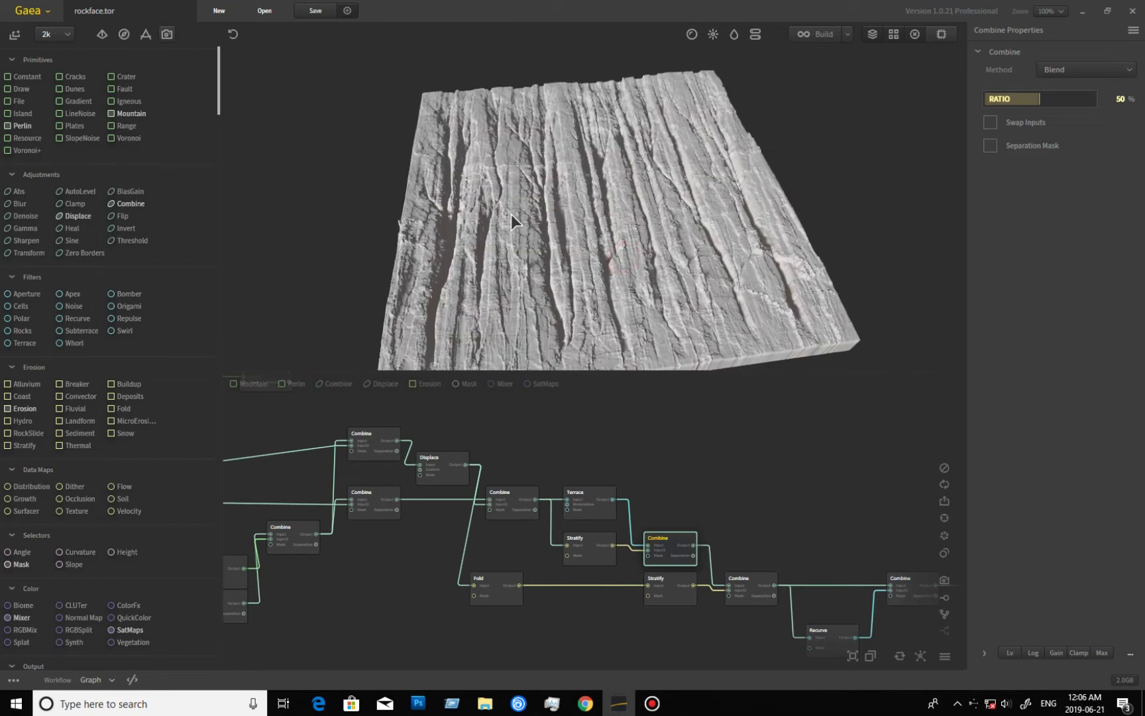
pyautogui.moveTo(598, 314); pyautogui.dragTo(608, 348)
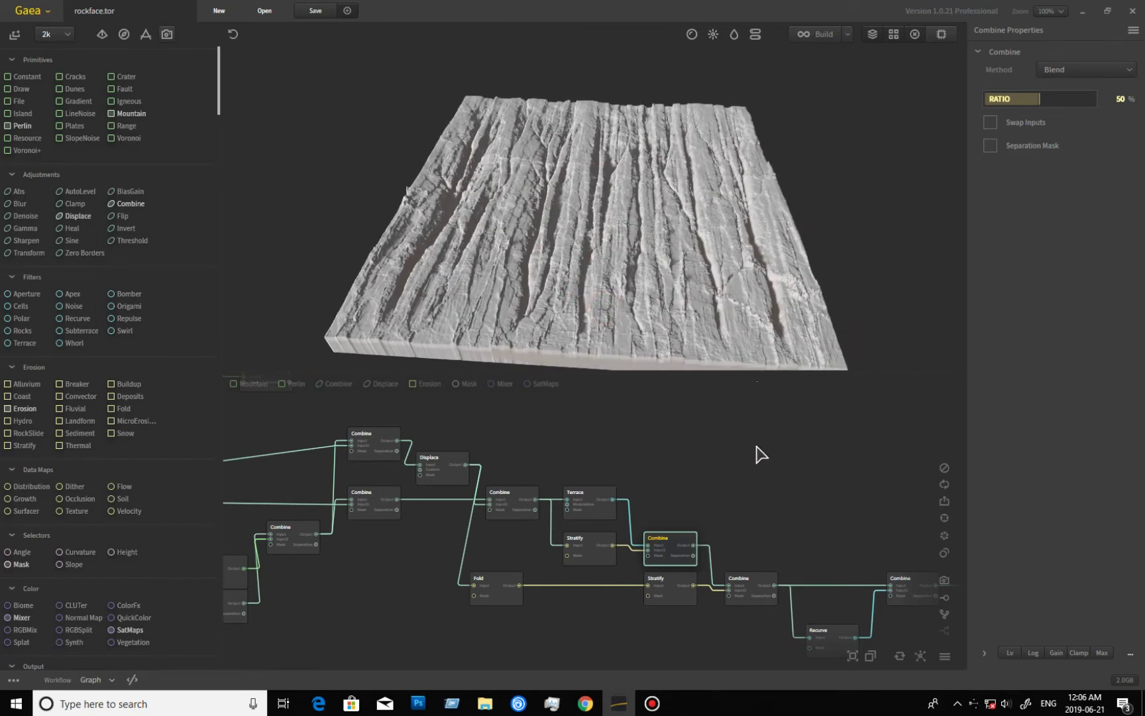
pyautogui.moveTo(751, 596)
pyautogui.click(759, 597)
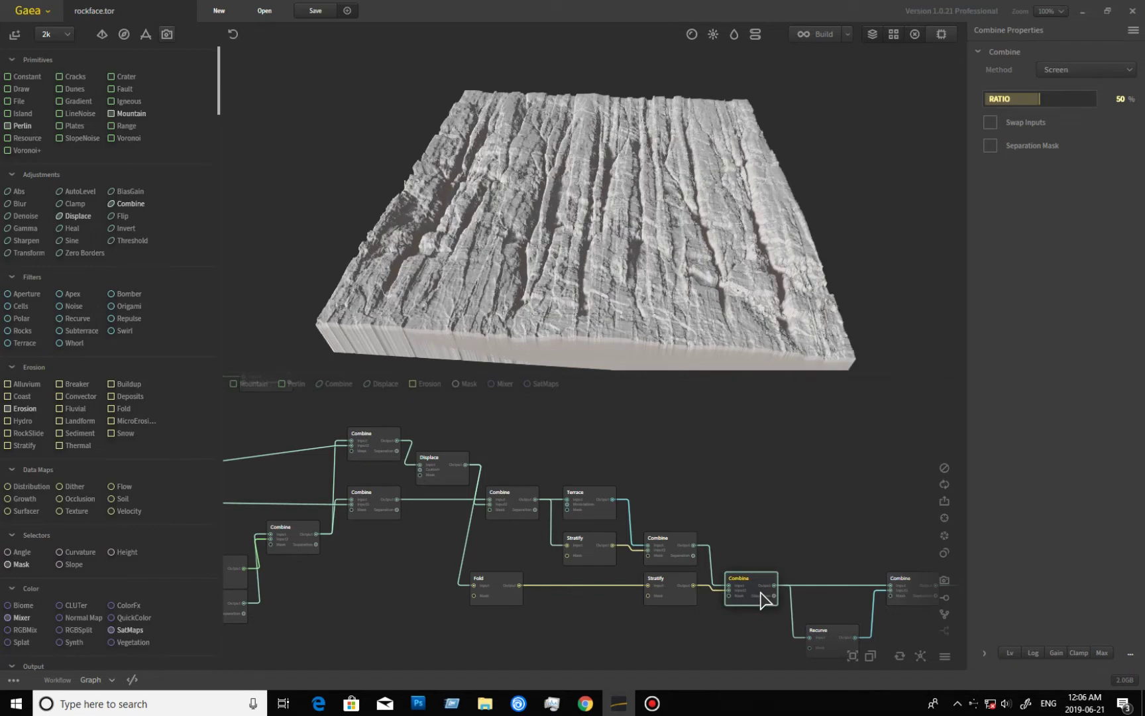
pyautogui.moveTo(696, 329); pyautogui.dragTo(565, 263)
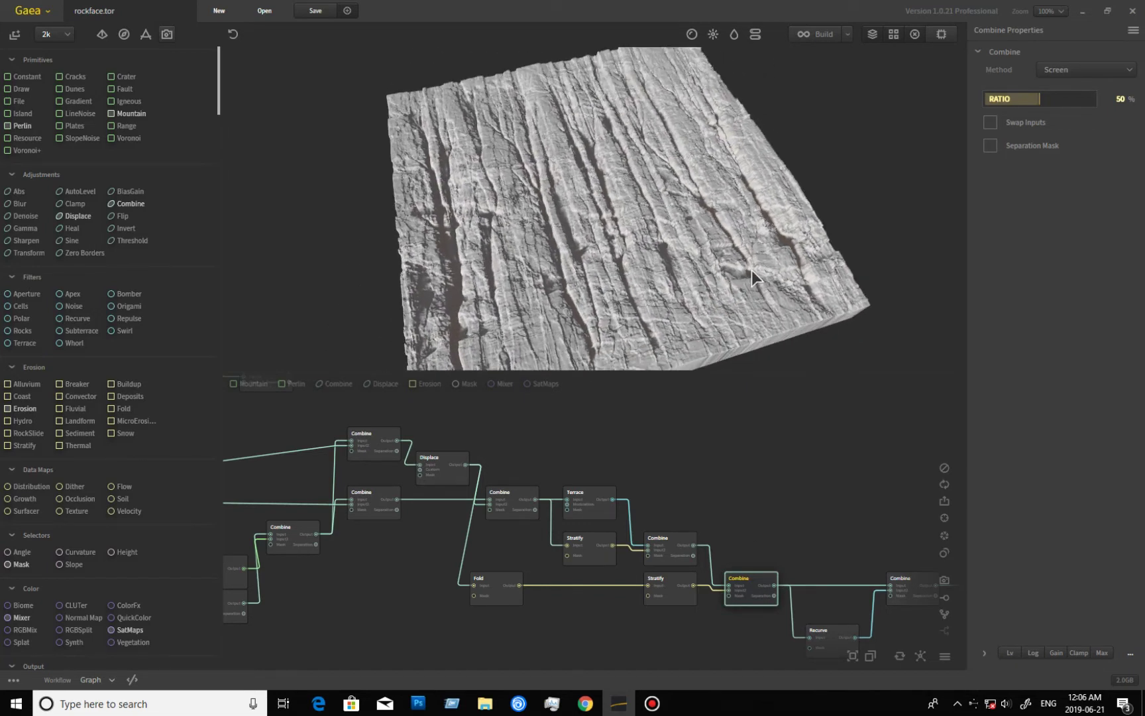
pyautogui.moveTo(498, 216); pyautogui.dragTo(480, 302)
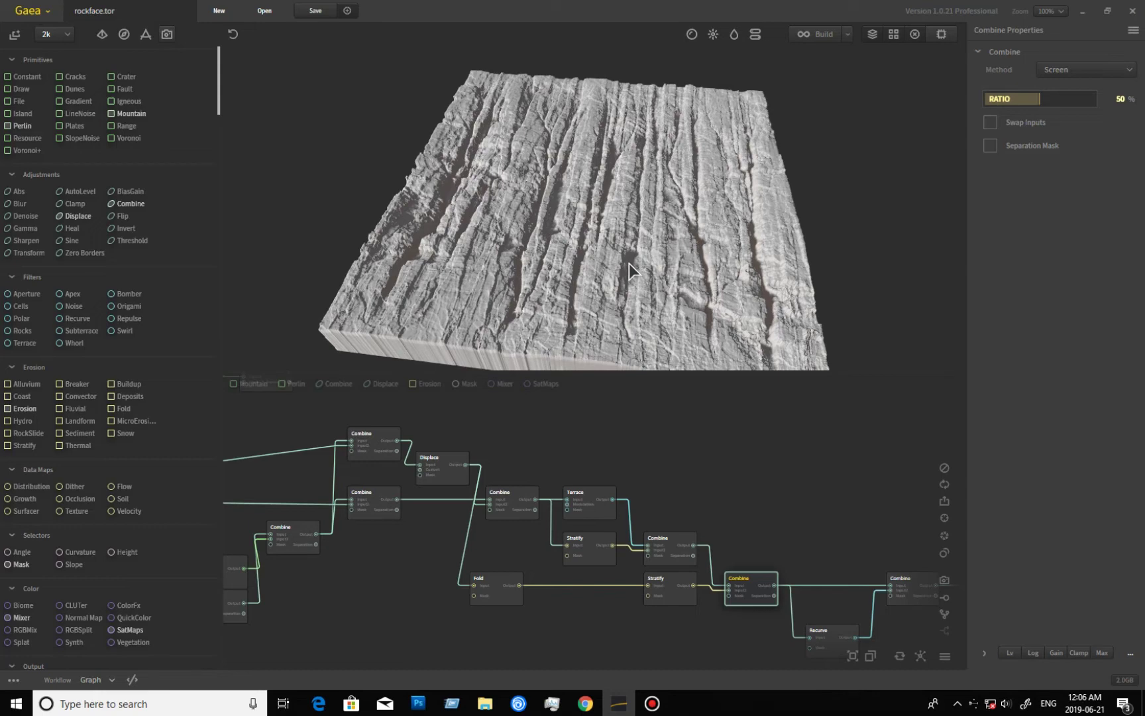
pyautogui.moveTo(646, 334); pyautogui.dragTo(660, 264)
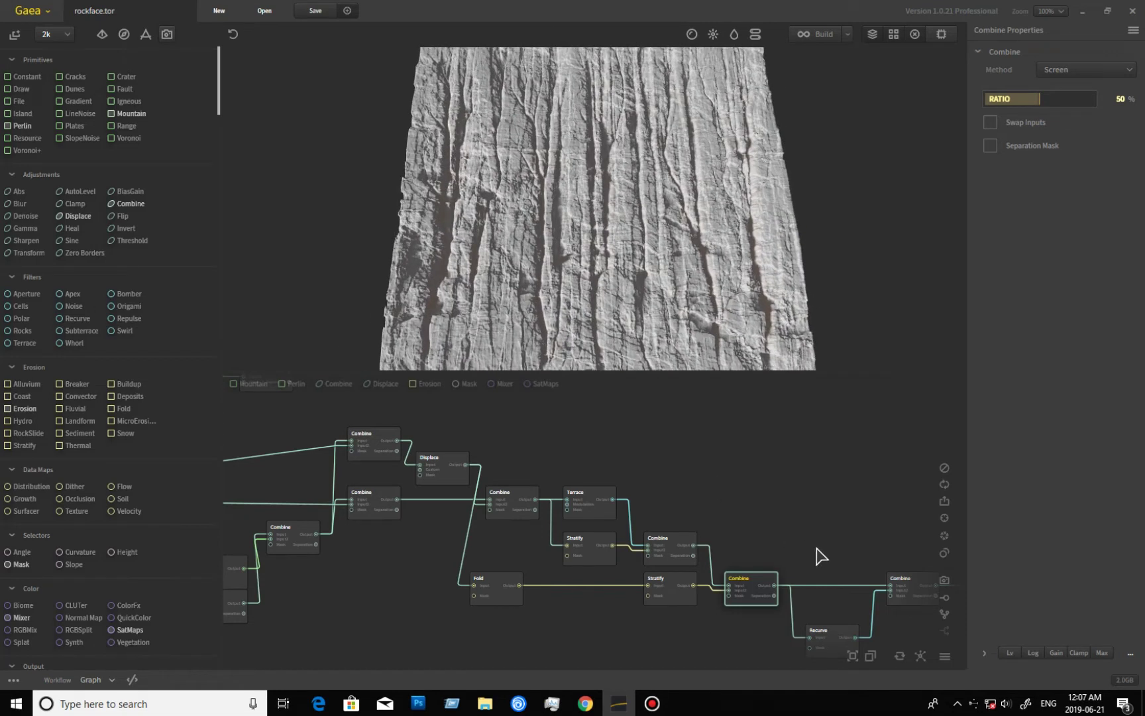
# Preview the Recurve node, reviewing its settings and examining the terrain from above and from the side.
pyautogui.moveTo(822, 556); pyautogui.dragTo(555, 524, button='middle')
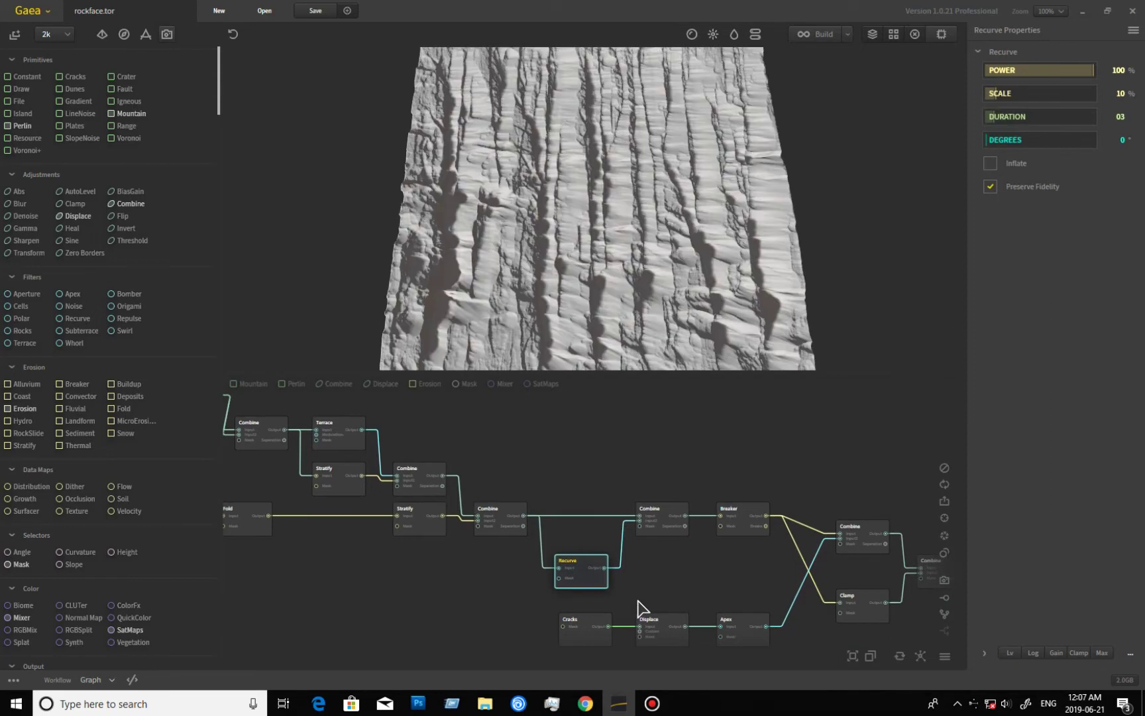
pyautogui.moveTo(608, 282); pyautogui.dragTo(614, 385)
pyautogui.moveTo(623, 332); pyautogui.dragTo(697, 281)
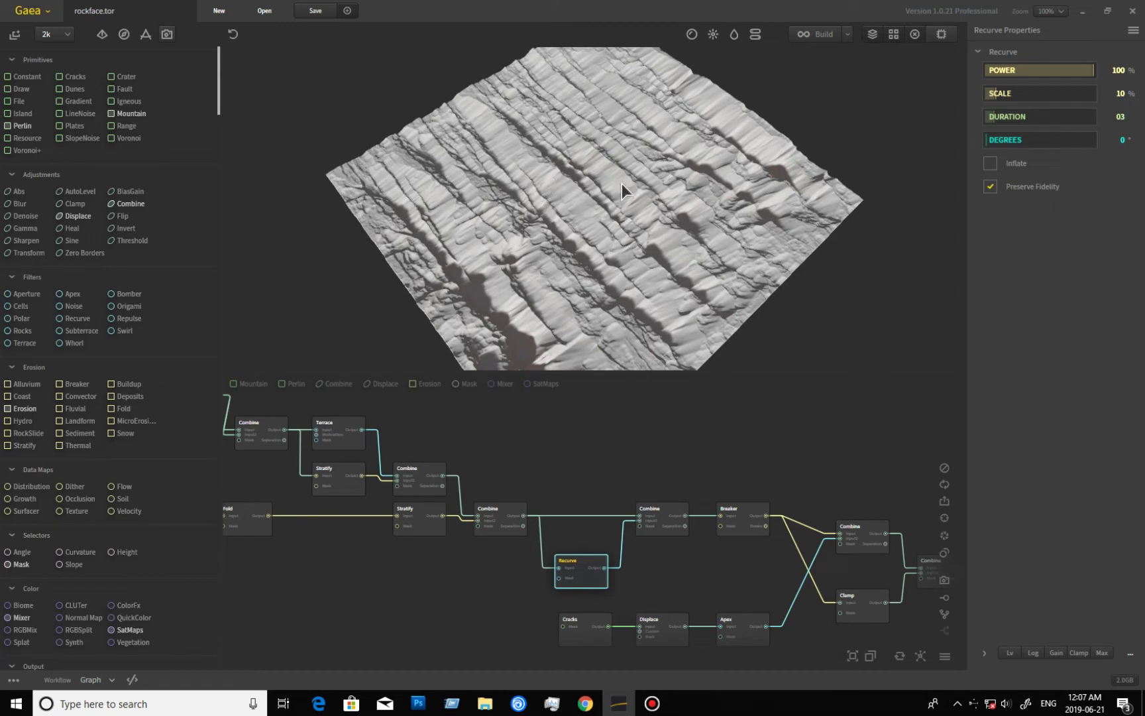
pyautogui.moveTo(716, 196); pyautogui.dragTo(534, 280)
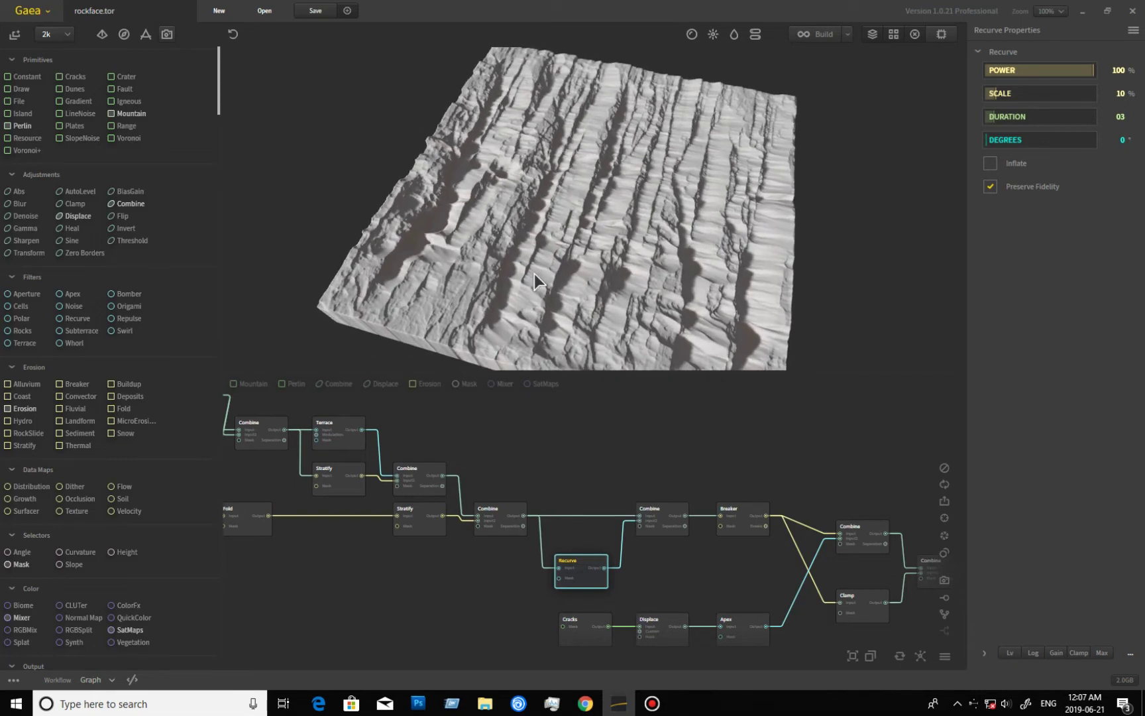
# Preview the Blend Combine that mixes in Recurve, checking its ratio and inspecting the terrain at full extent and close up.
pyautogui.click(656, 520)
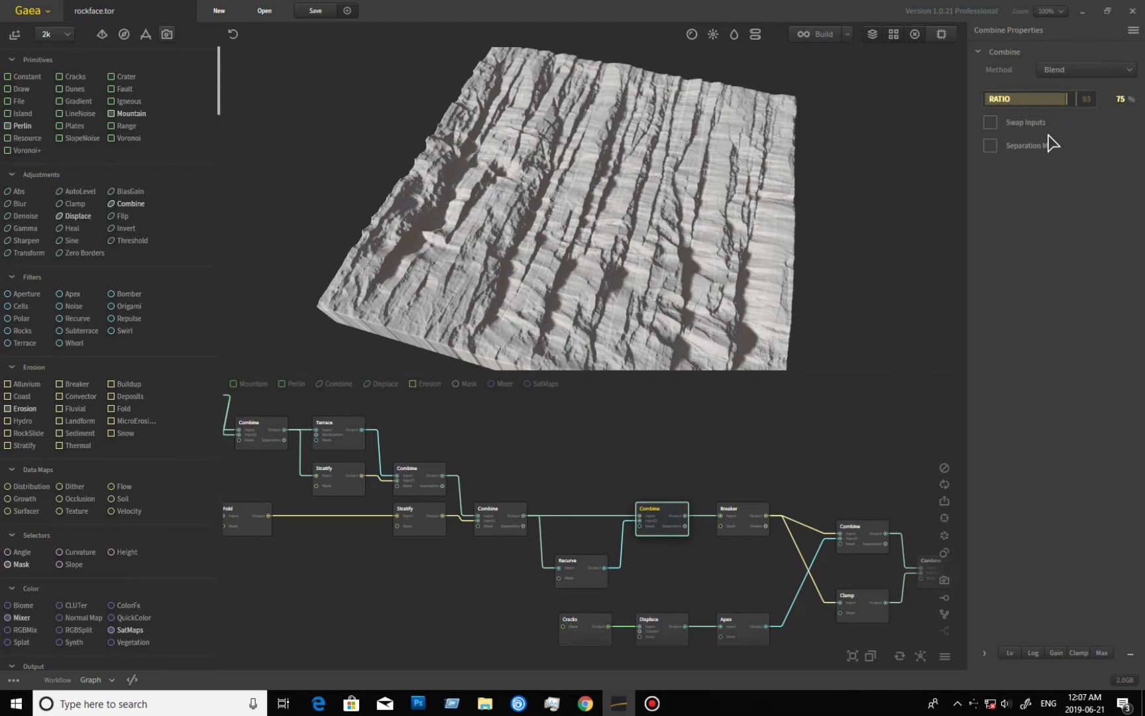
pyautogui.moveTo(683, 272); pyautogui.dragTo(709, 298)
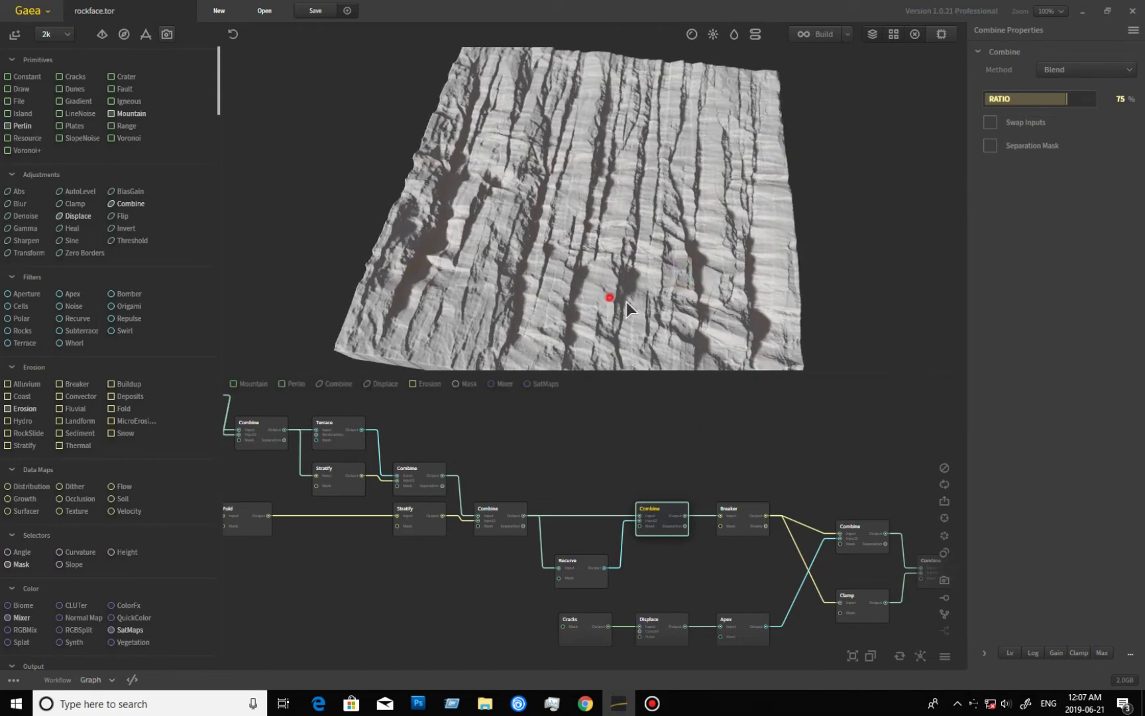
pyautogui.moveTo(626, 301); pyautogui.dragTo(696, 203)
pyautogui.scroll(5, 629, 261)
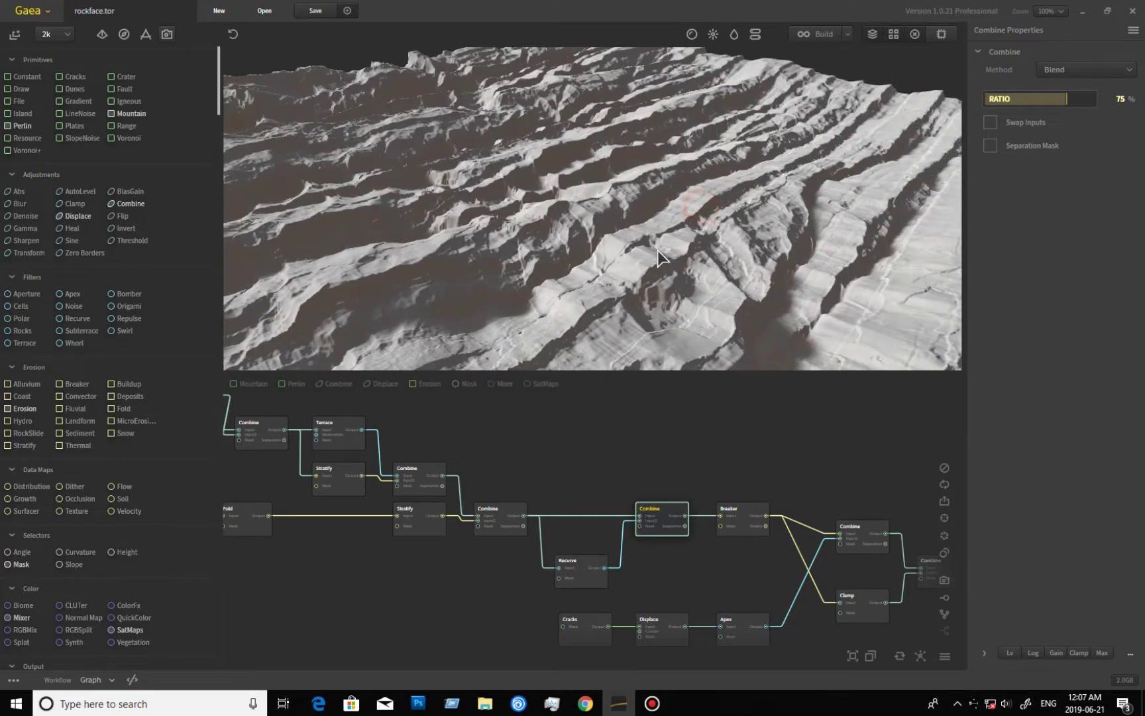
pyautogui.moveTo(658, 255); pyautogui.dragTo(694, 191)
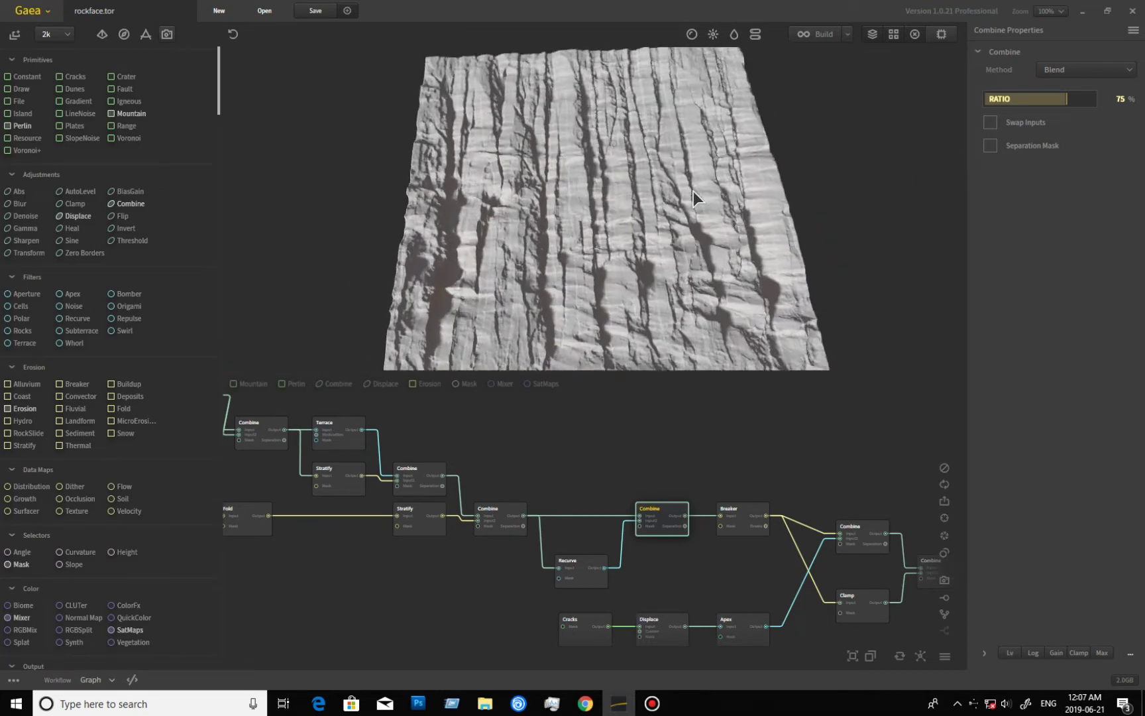
# Preview the Breaker node, reviewing its erosion settings and inspecting the terrain close up.
pyautogui.click(755, 526)
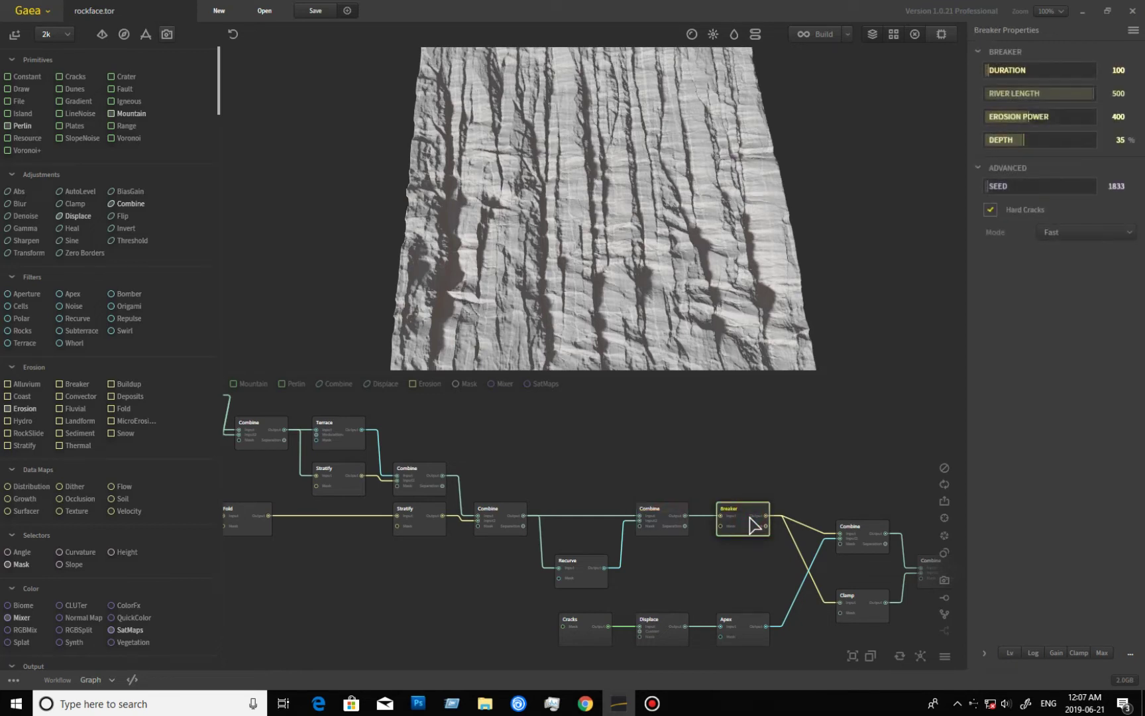
pyautogui.moveTo(600, 271); pyautogui.dragTo(605, 213)
pyautogui.scroll(3, 619, 229)
pyautogui.scroll(-3, 604, 211)
# Preview the Cracks node at full extent and expand its advanced settings to review Hard Cracks and the X and Y scales.
pyautogui.moveTo(724, 582); pyautogui.dragTo(539, 531, button='middle')
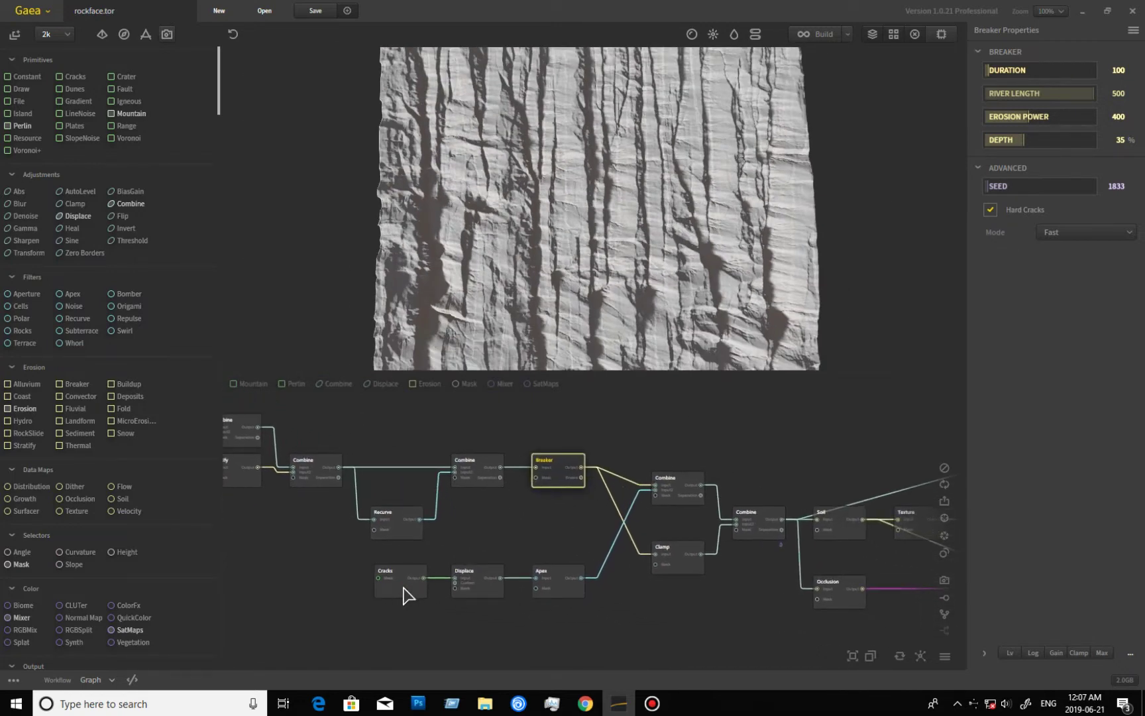
pyautogui.moveTo(580, 211); pyautogui.dragTo(623, 225)
pyautogui.scroll(-4, 583, 273)
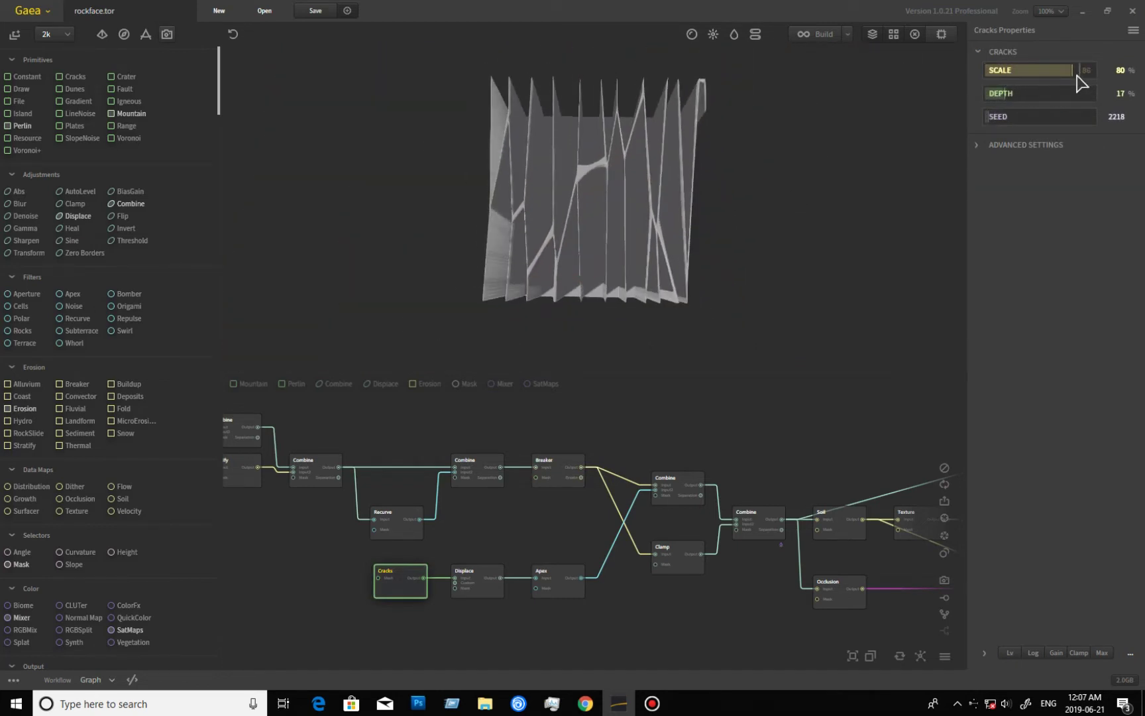
pyautogui.click(978, 145)
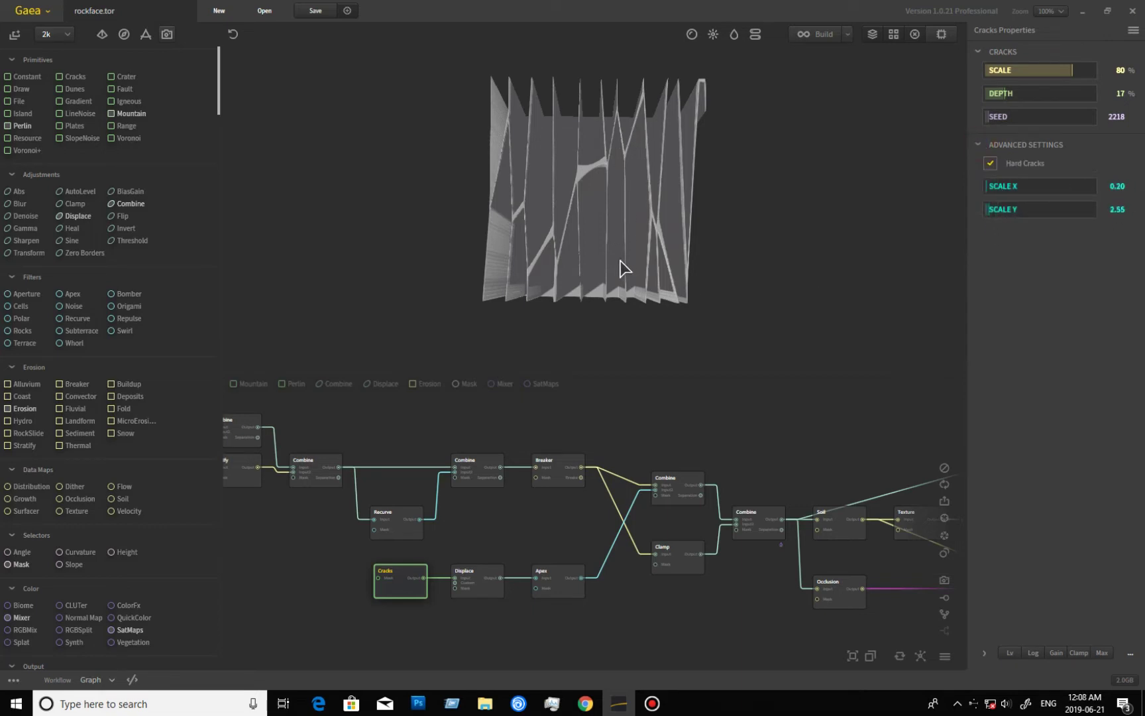
# Preview the Displace and Apex nodes that follow Cracks, examining the Apex result from several angles.
pyautogui.click(477, 584)
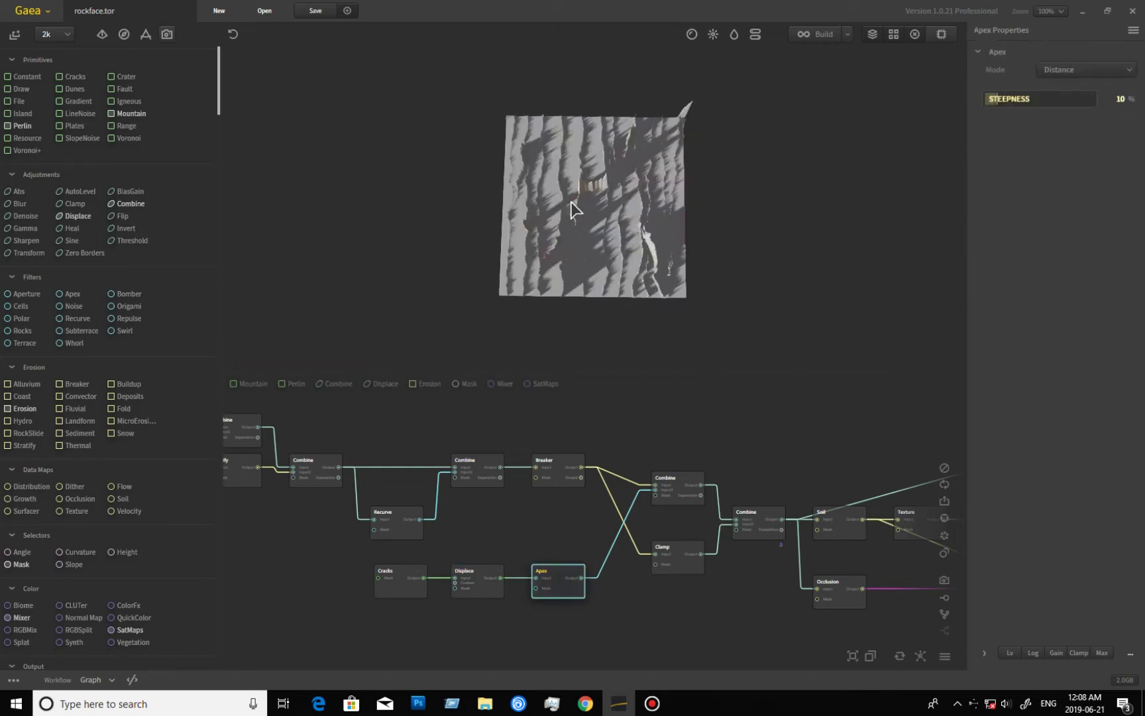
pyautogui.moveTo(572, 201); pyautogui.dragTo(686, 343)
pyautogui.scroll(3, 633, 274)
pyautogui.moveTo(627, 267); pyautogui.dragTo(515, 185)
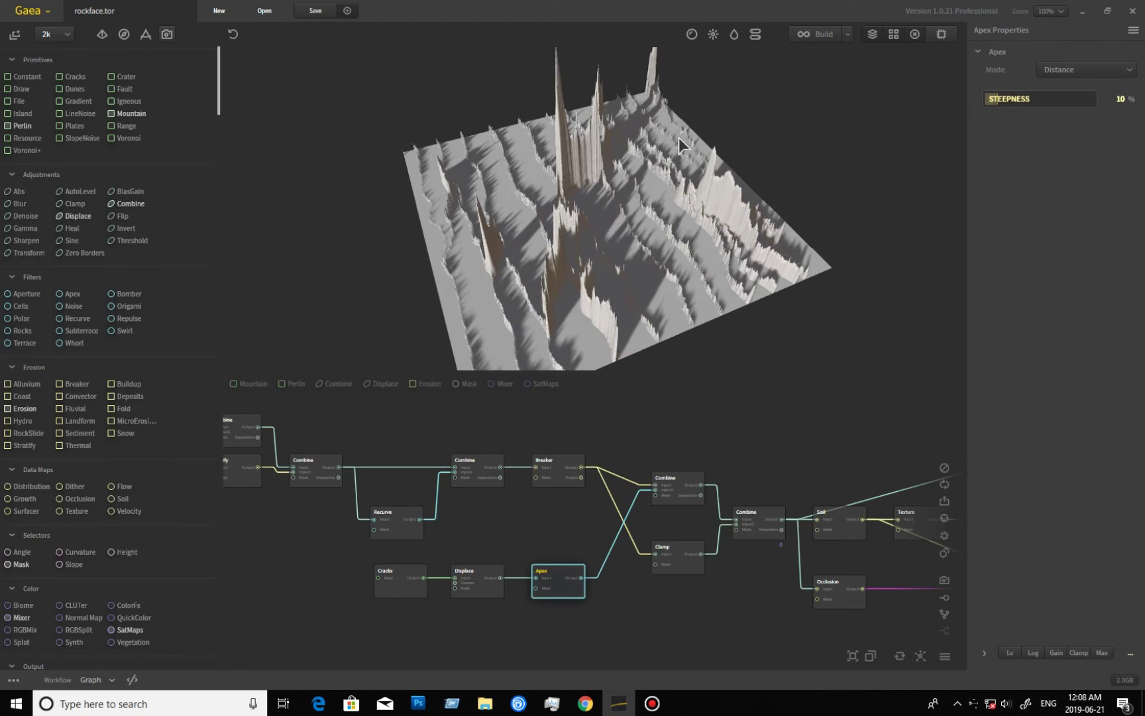
pyautogui.moveTo(557, 241); pyautogui.dragTo(531, 232)
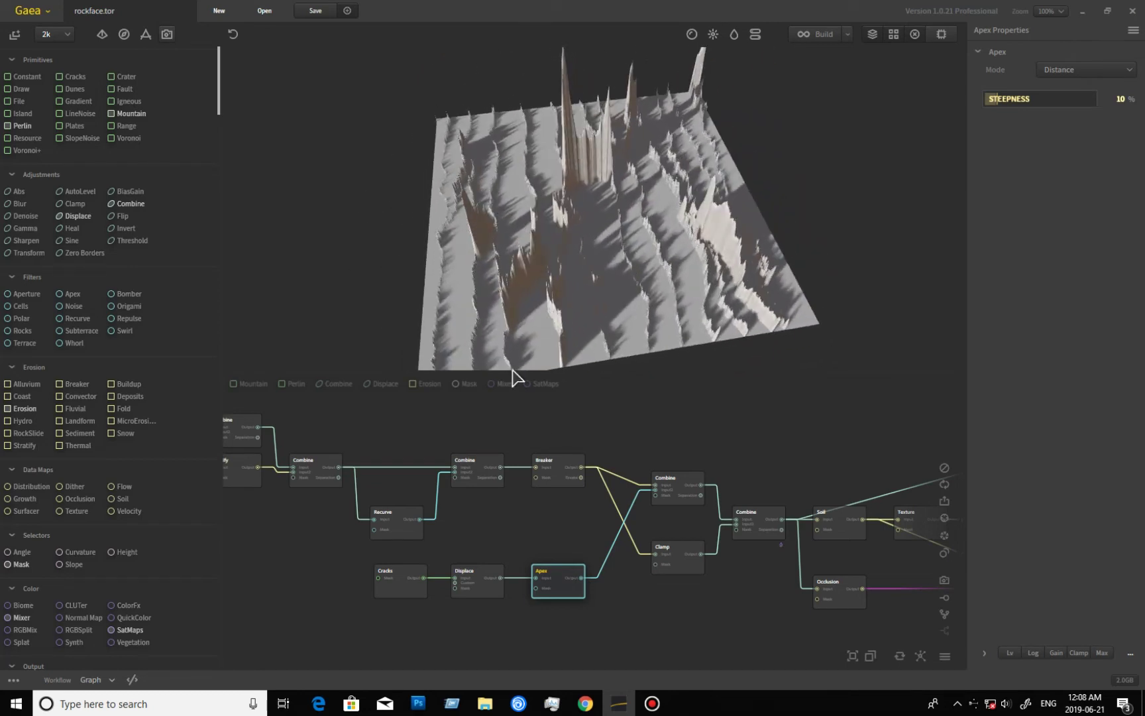
# Compare the Breaker node with the Subtract Combine that carves the Apex cracks into it.
pyautogui.click(567, 474)
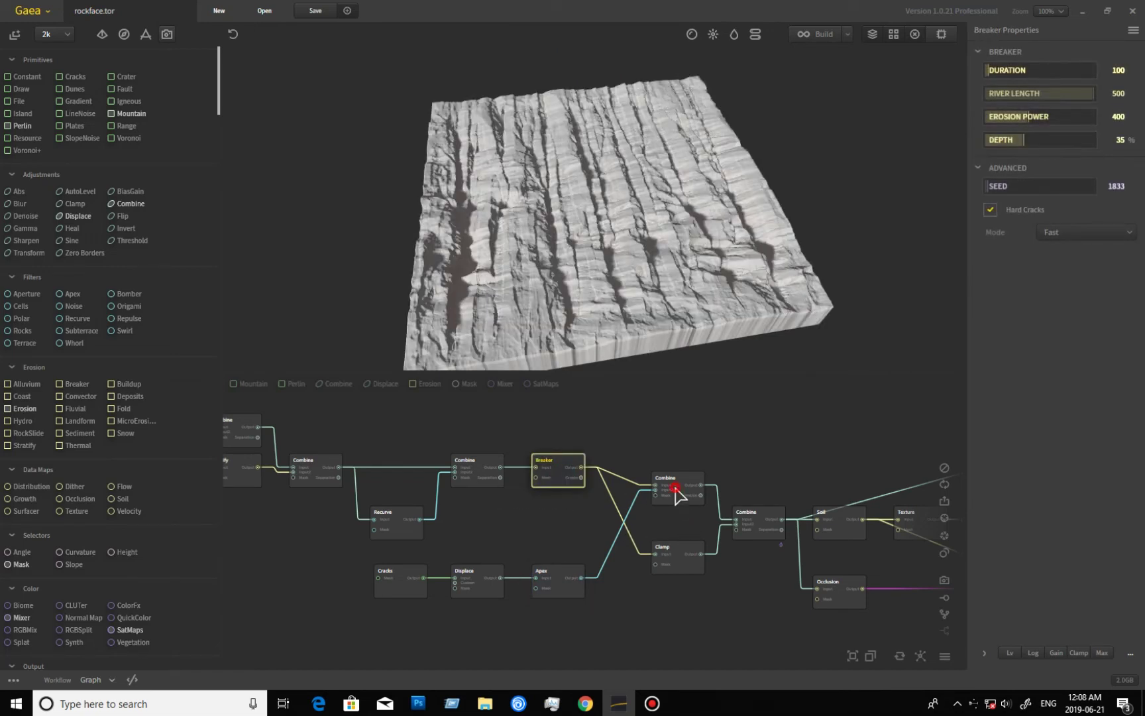
pyautogui.click(678, 494)
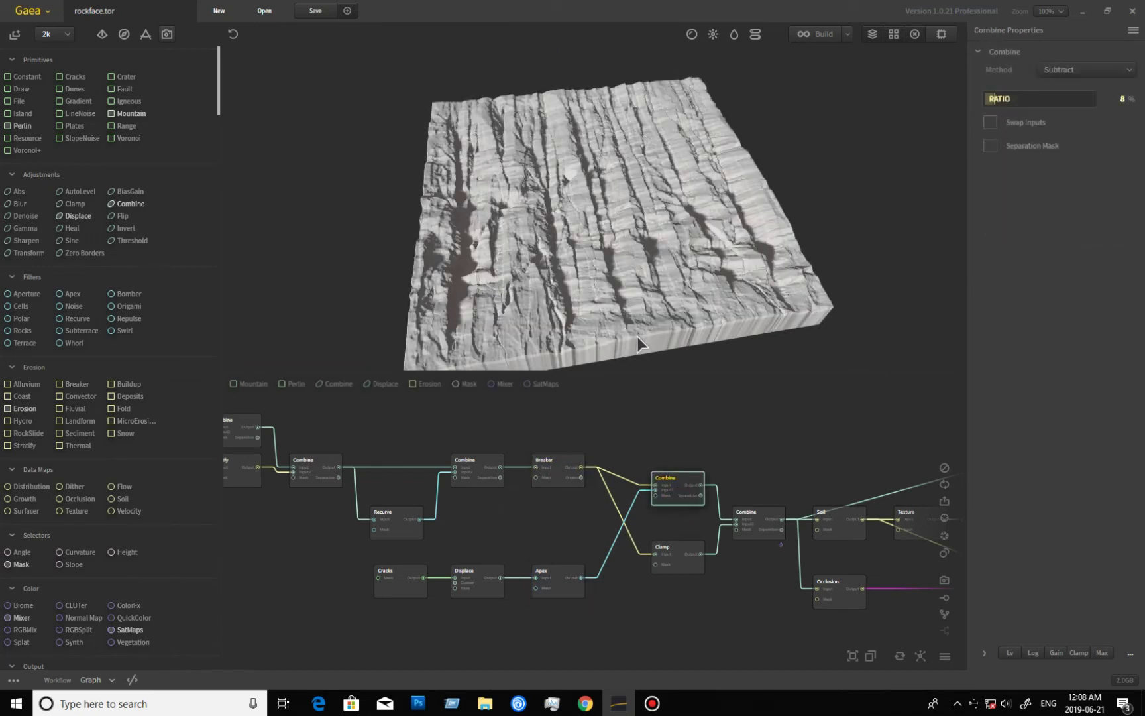
pyautogui.moveTo(588, 278)
pyautogui.mouseDown()
pyautogui.moveTo(575, 185)
pyautogui.moveTo(582, 265)
pyautogui.mouseUp()
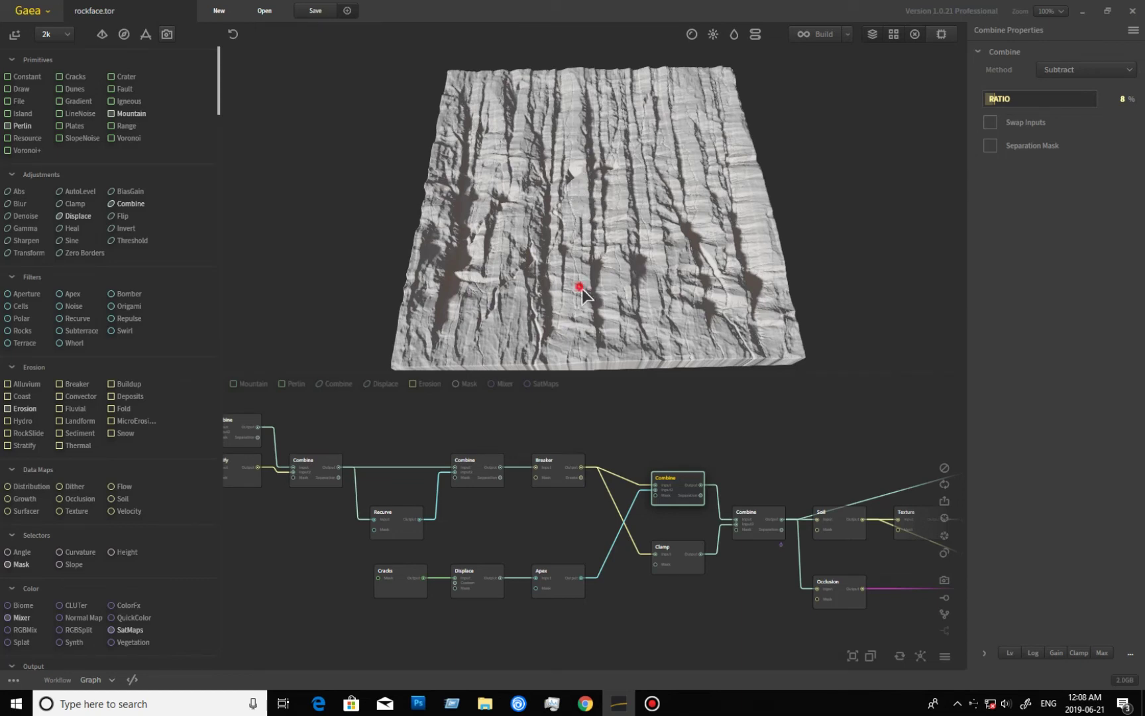
pyautogui.moveTo(583, 288); pyautogui.dragTo(546, 271)
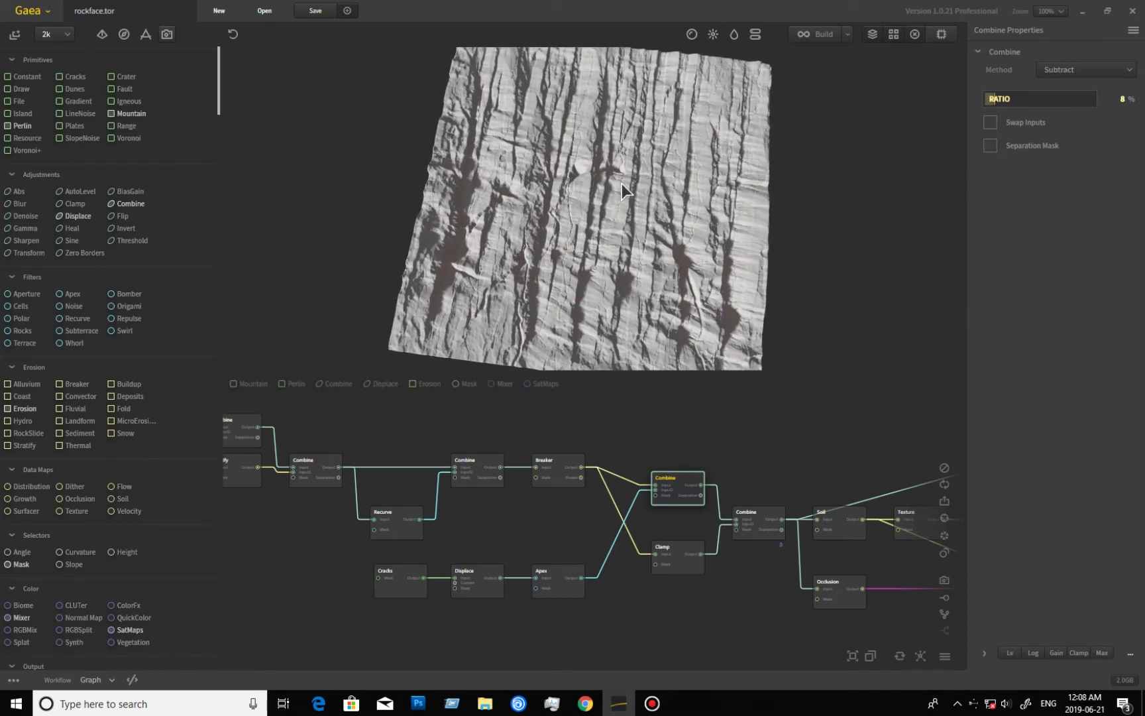
# Review the Clamp node's settings and compare the Max Combine it feeds with the preceding Subtract Combine.
pyautogui.click(688, 569)
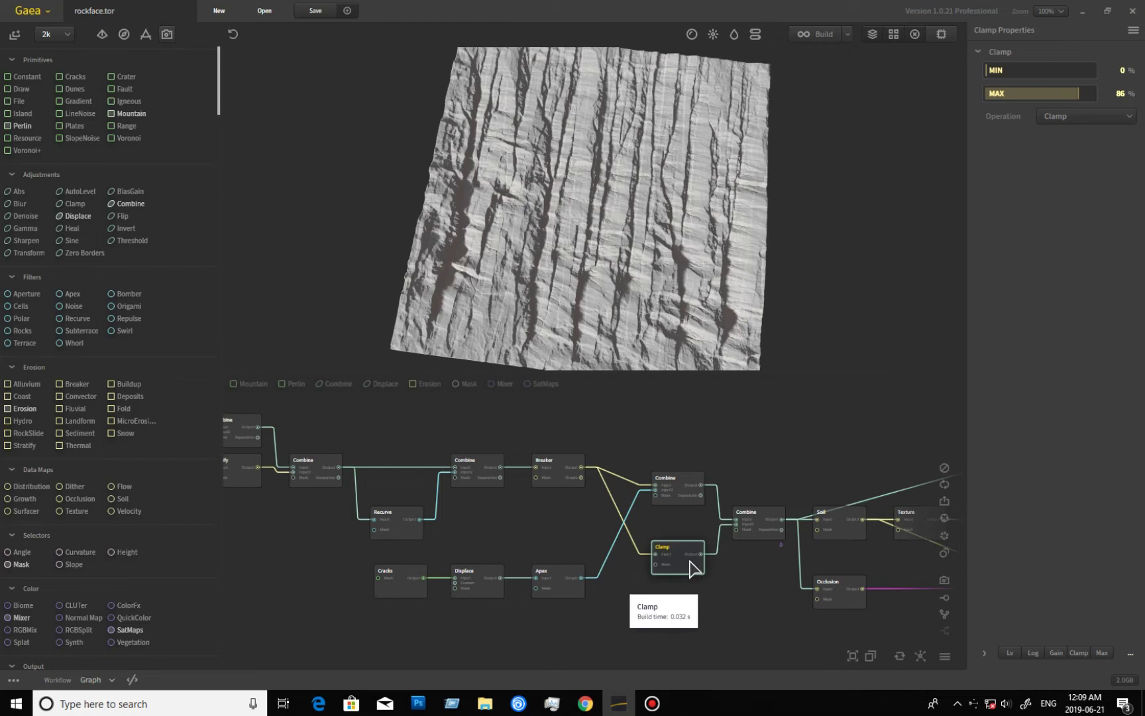
pyautogui.click(762, 535)
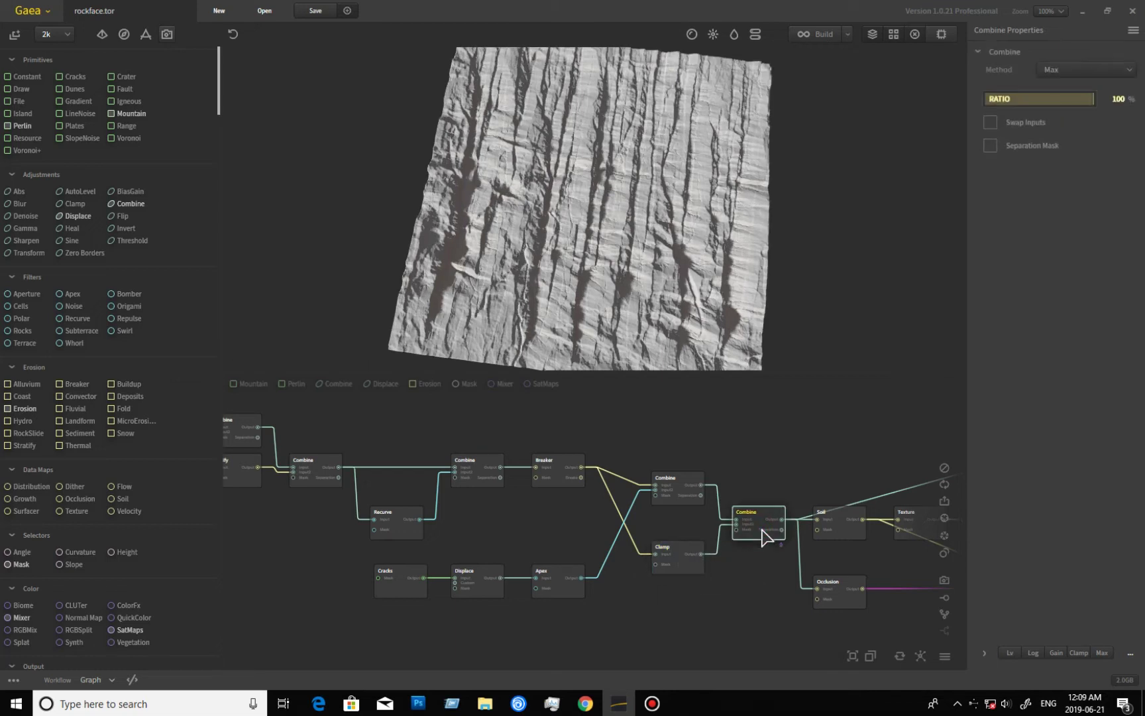
pyautogui.click(684, 501)
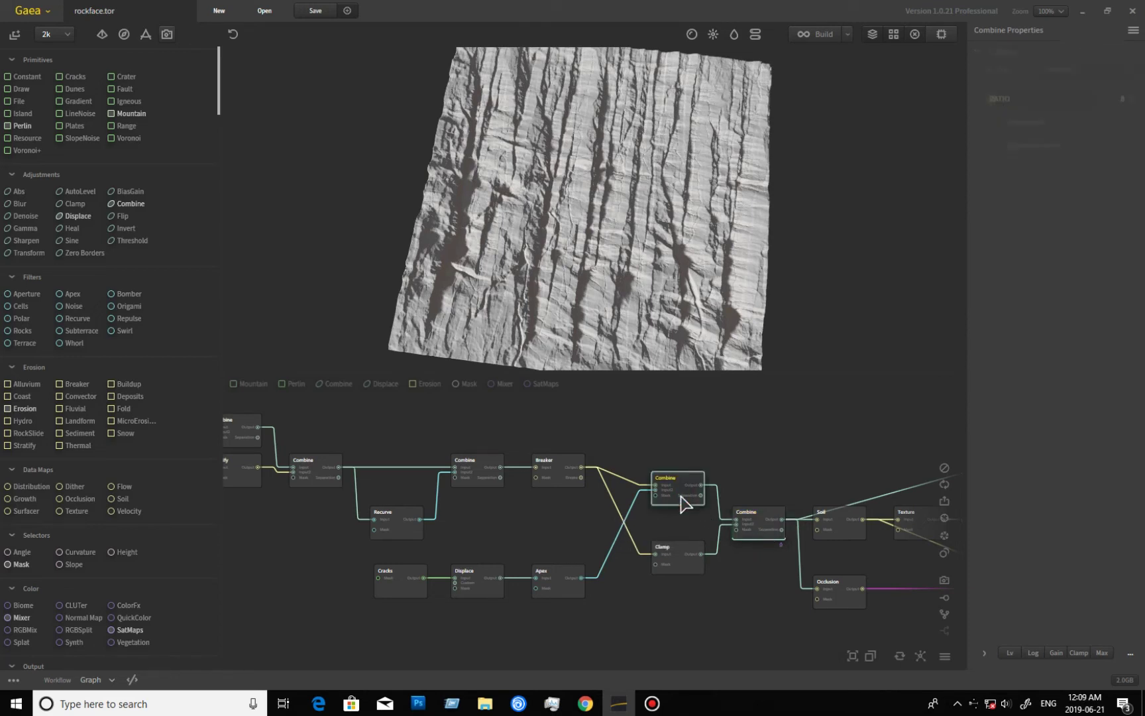
pyautogui.click(763, 529)
pyautogui.moveTo(596, 227); pyautogui.dragTo(634, 254)
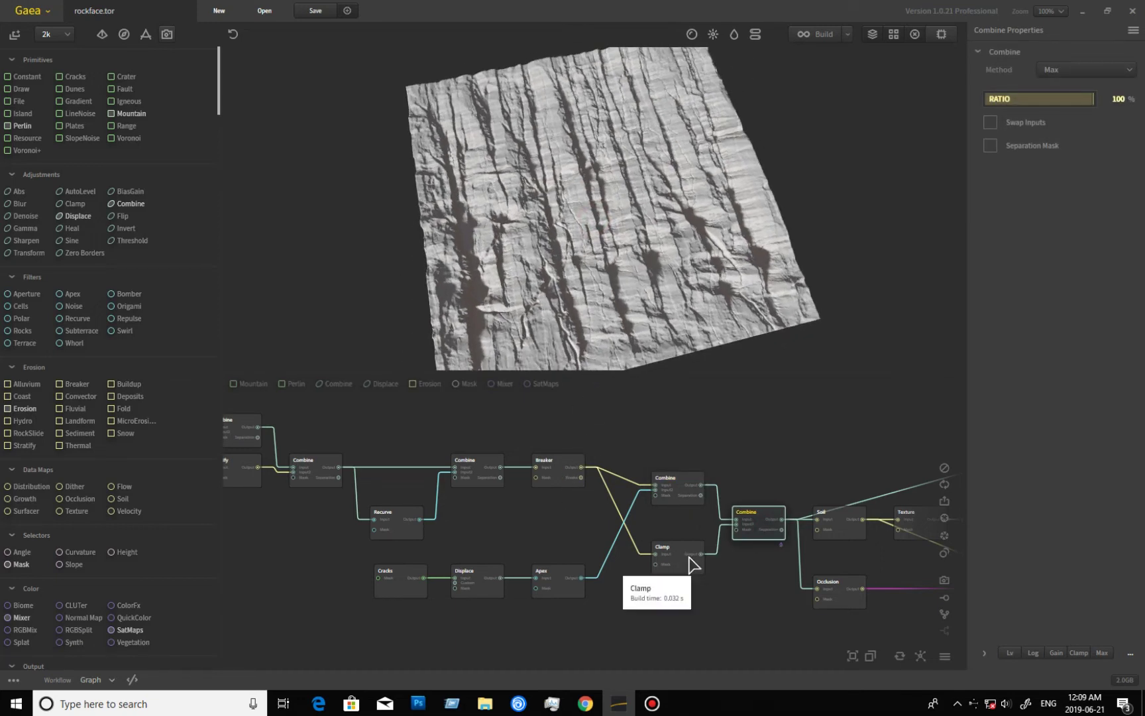
# Zoom in on the central cracks and compare them between the Max Combine and the Subtract Combine.
pyautogui.moveTo(713, 314); pyautogui.dragTo(597, 250)
pyautogui.scroll(4, 591, 272)
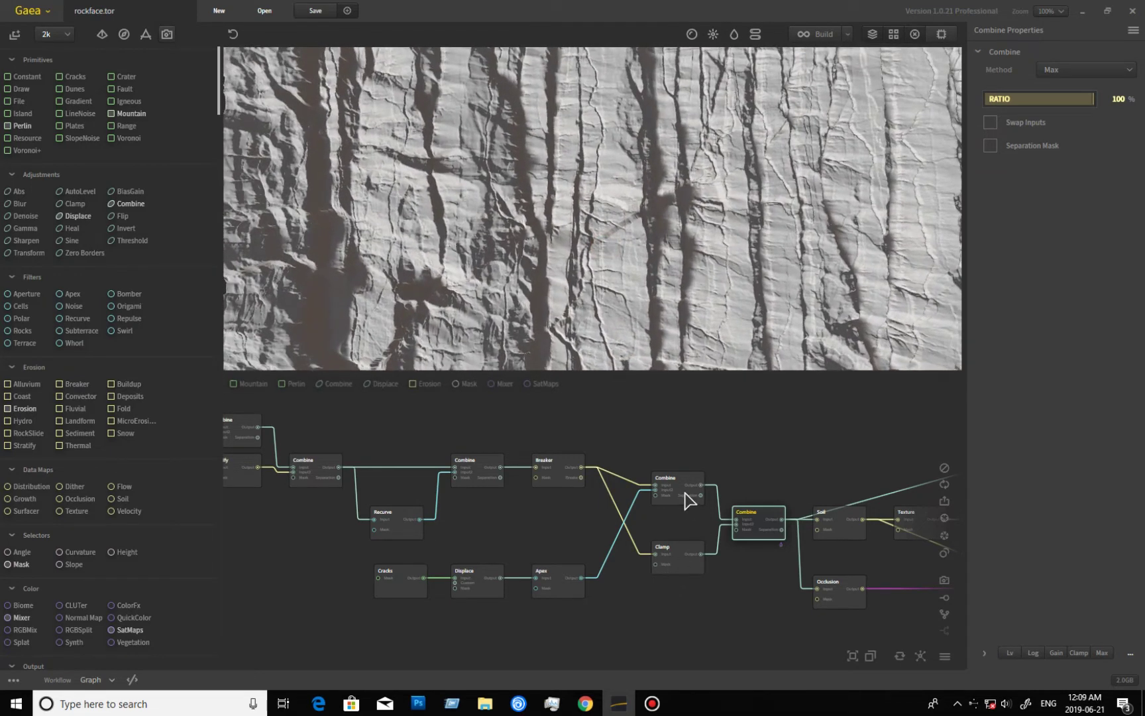
pyautogui.press('Left')
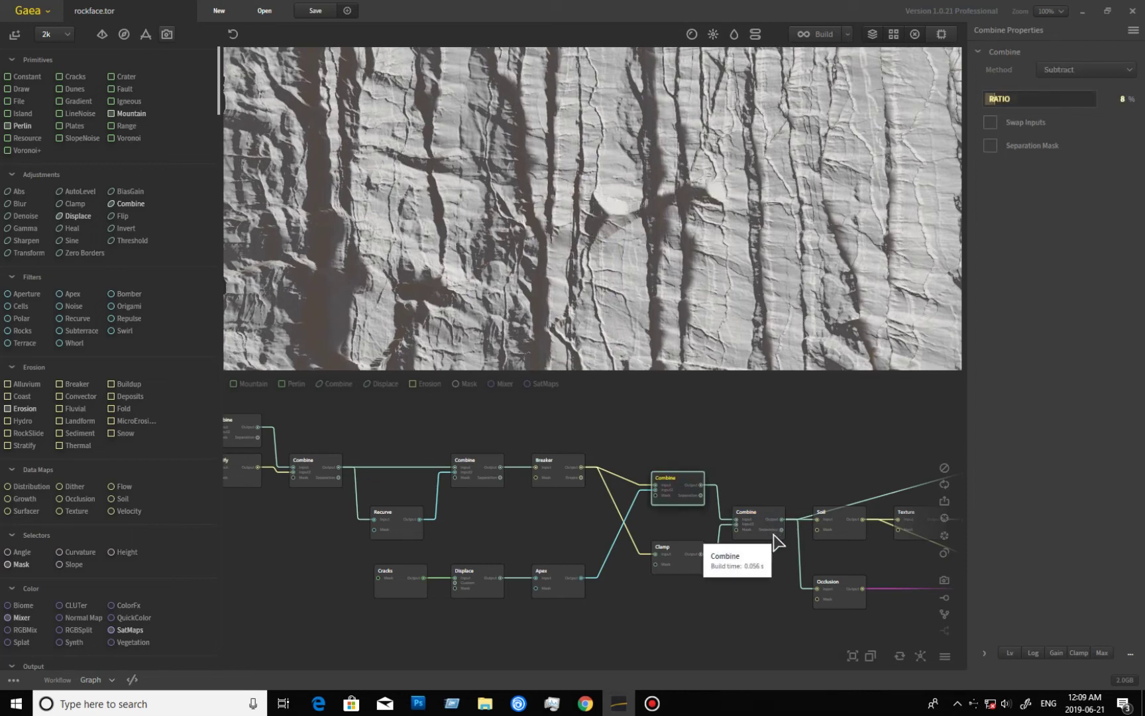
pyautogui.press('Right')
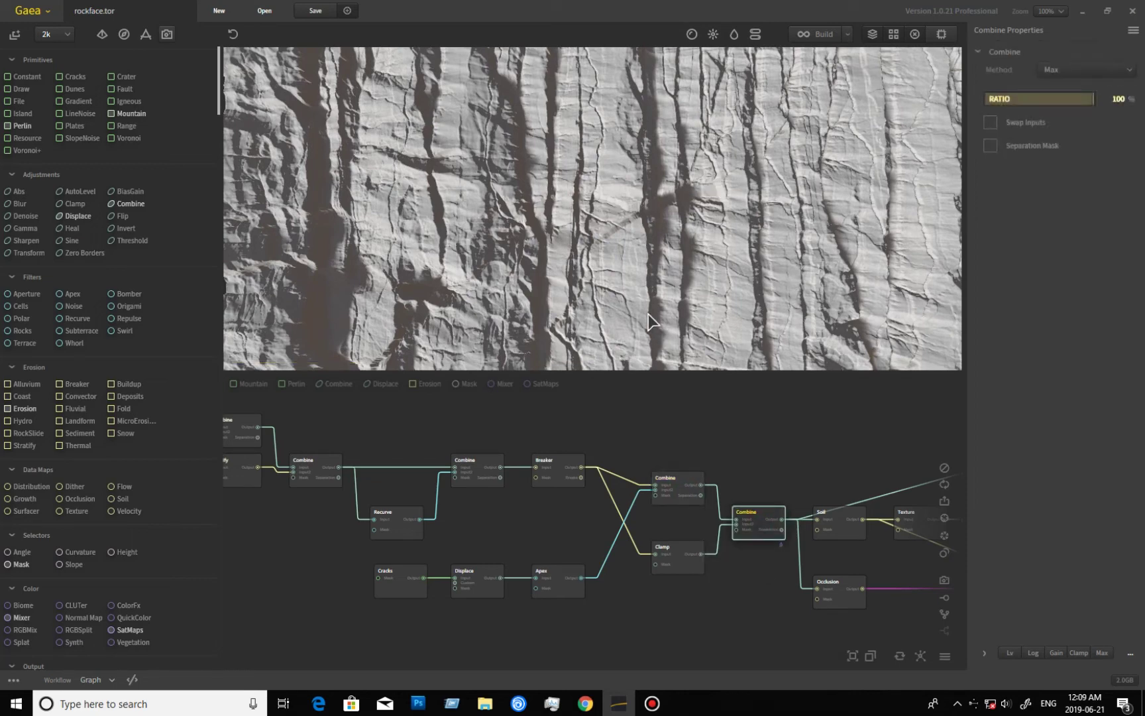
# Inspect the Max Combine's terrain from other angles and compare it again with the Subtract Combine in a wider view.
pyautogui.moveTo(617, 276); pyautogui.dragTo(654, 185)
pyautogui.moveTo(681, 133); pyautogui.dragTo(661, 178)
pyautogui.scroll(-5, 700, 209)
pyautogui.scroll(4, 607, 285)
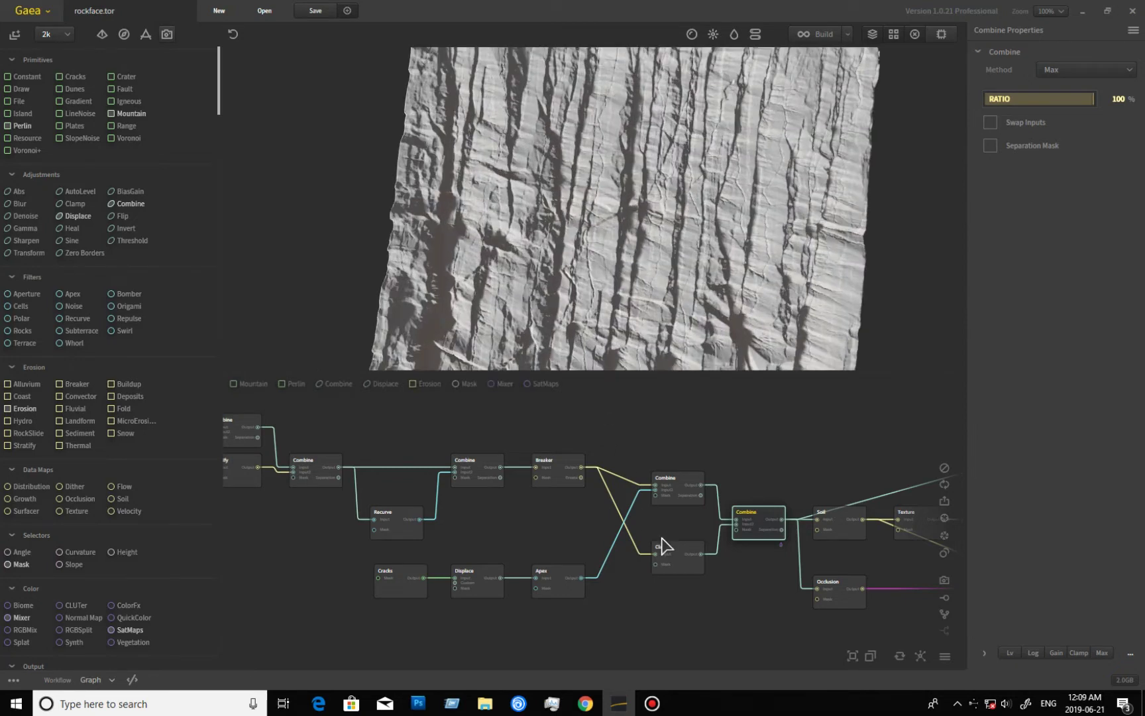
pyautogui.click(670, 494)
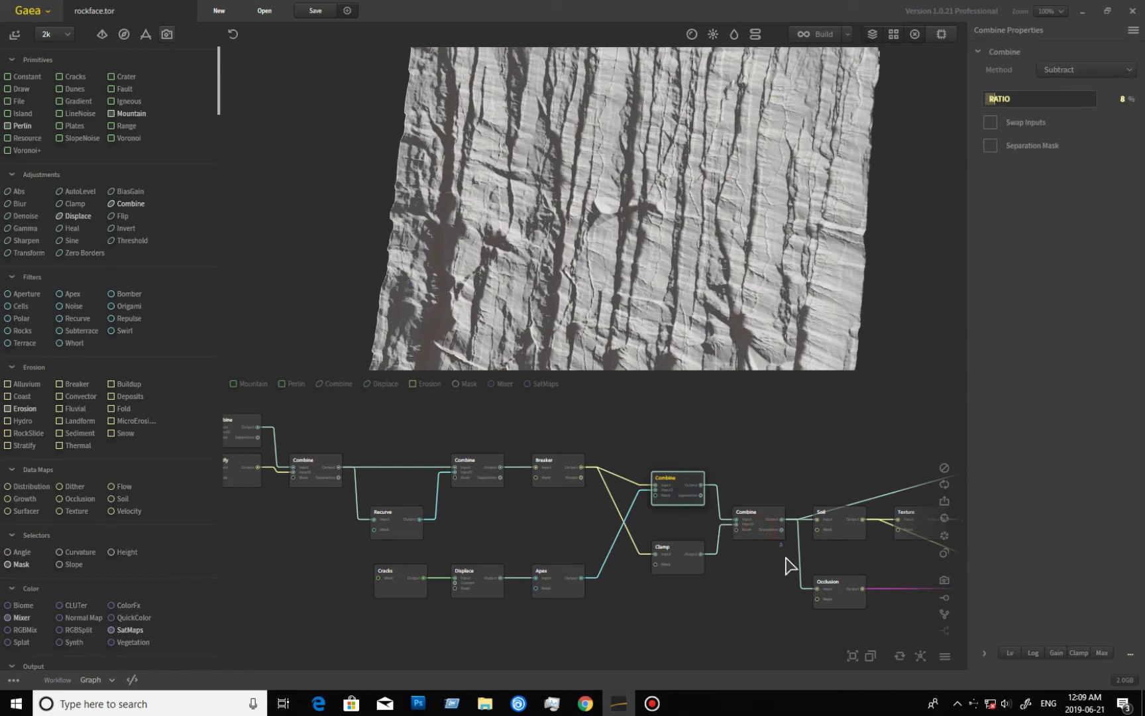
pyautogui.click(772, 530)
pyautogui.moveTo(573, 198); pyautogui.dragTo(683, 272)
pyautogui.scroll(-3, 642, 284)
# Preview the Soil node after the Max Combine, reviewing its settings and inspecting the surface close up.
pyautogui.moveTo(822, 558); pyautogui.dragTo(593, 492, button='middle')
pyautogui.click(600, 481)
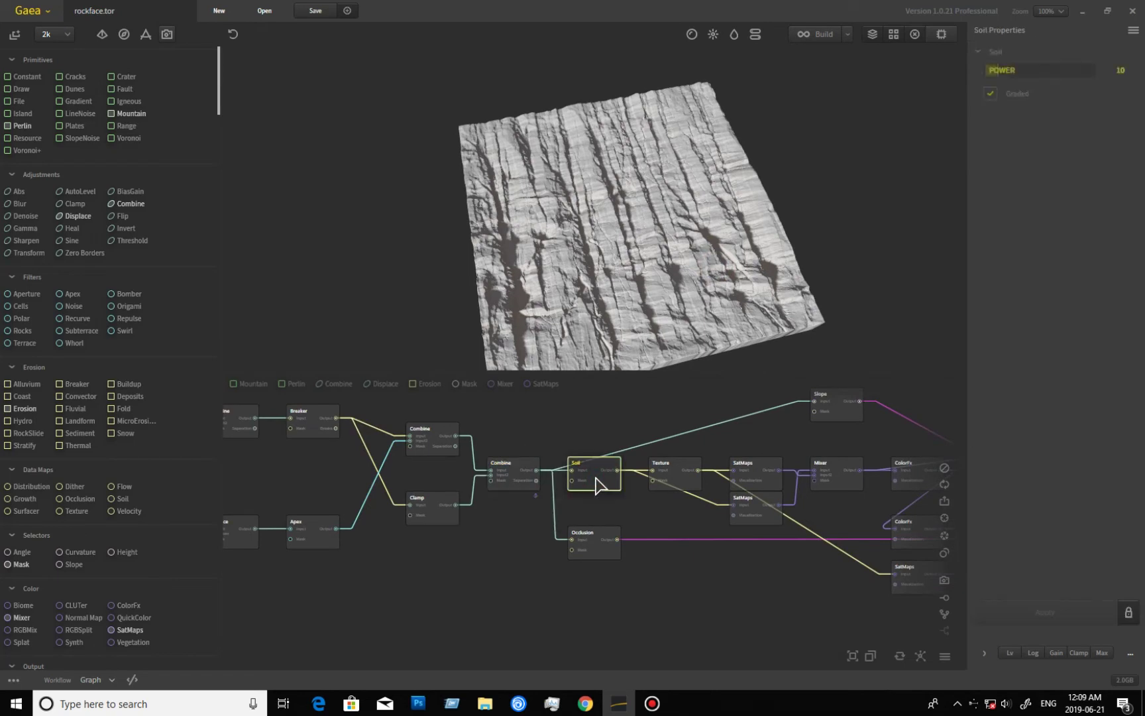
pyautogui.moveTo(614, 269); pyautogui.dragTo(597, 210)
pyautogui.scroll(2, 611, 275)
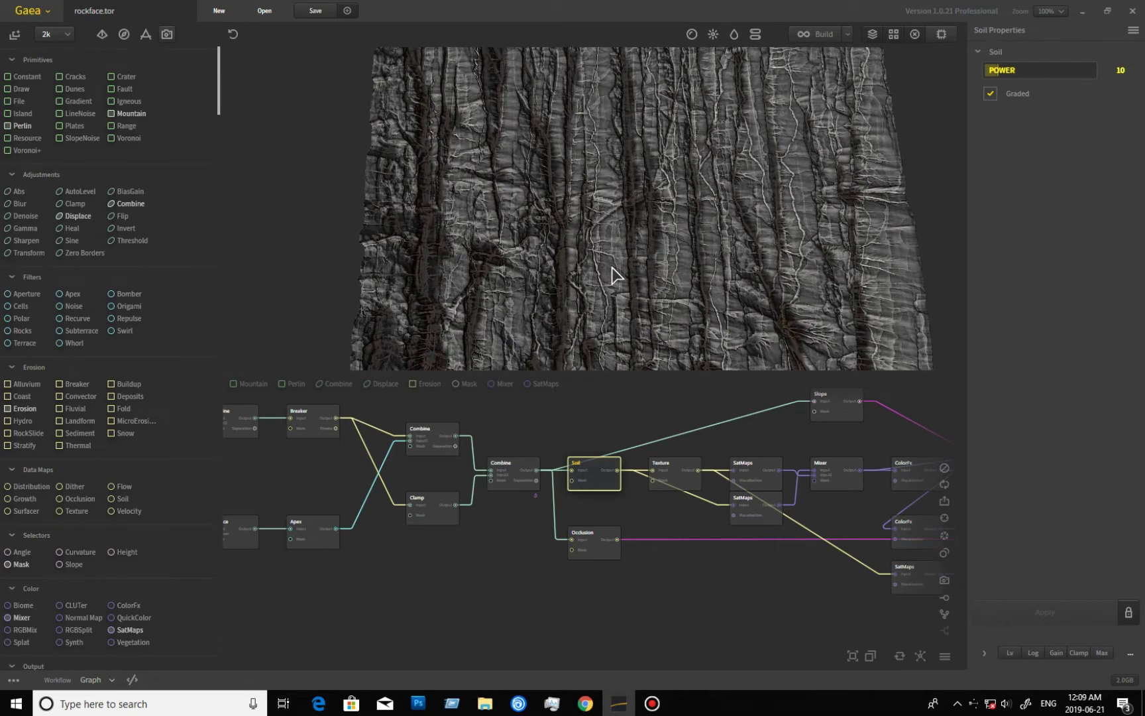
# Preview the Texture node after the Soil node, reviewing its construction and influence settings and inspecting the surface detail.
pyautogui.scroll(2, 611, 272)
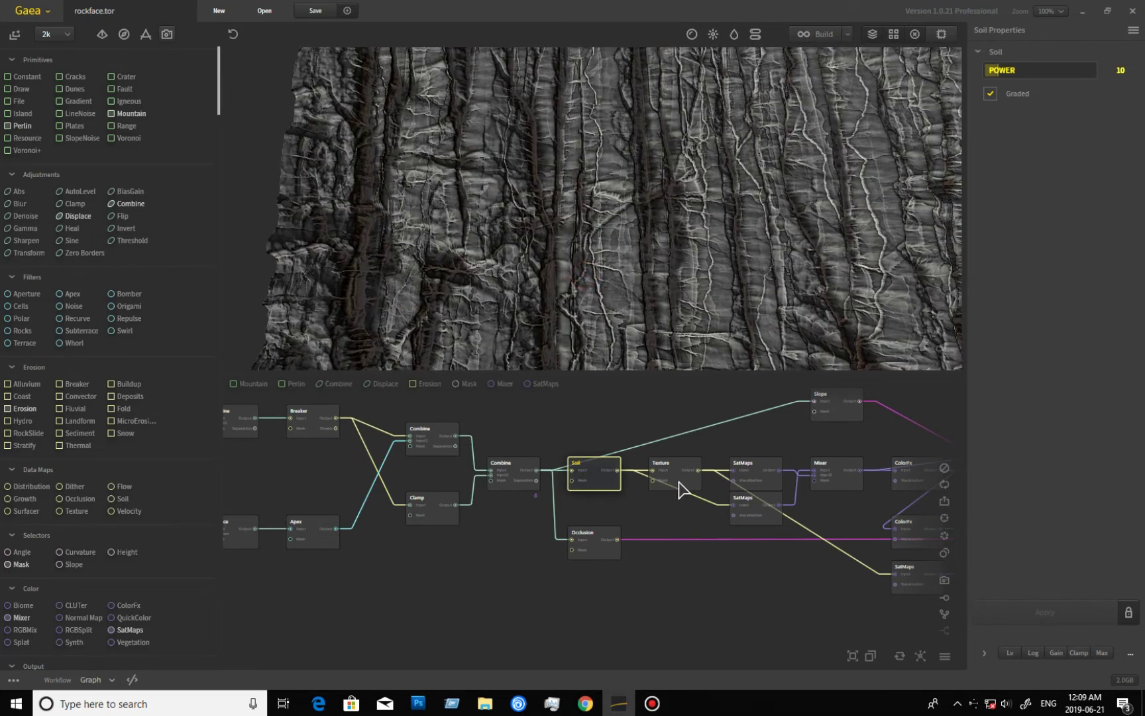
pyautogui.moveTo(679, 489)
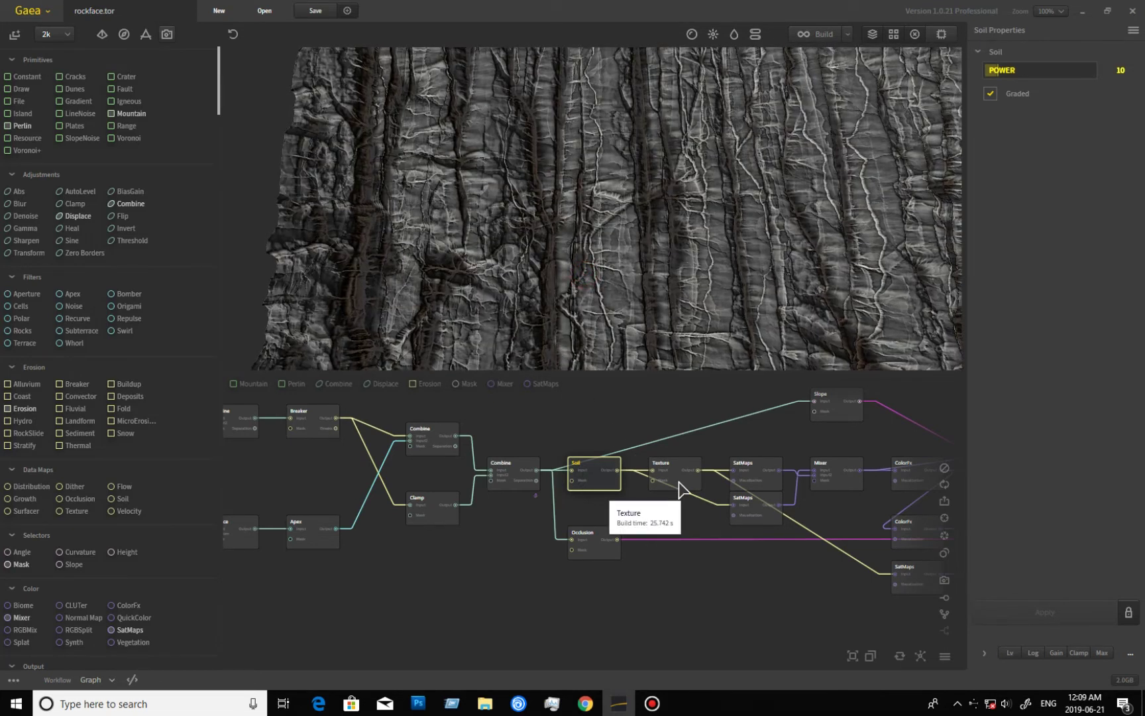
pyautogui.click(683, 482)
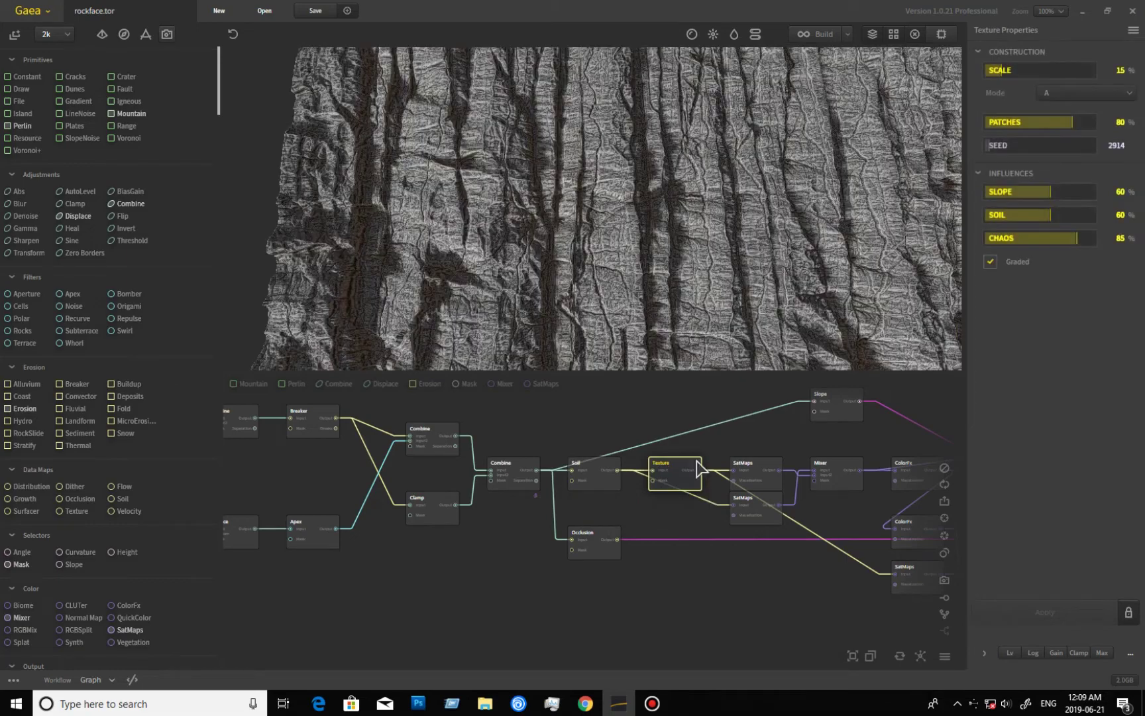
pyautogui.moveTo(533, 232); pyautogui.dragTo(591, 376)
pyautogui.moveTo(700, 539); pyautogui.dragTo(558, 568, button='middle')
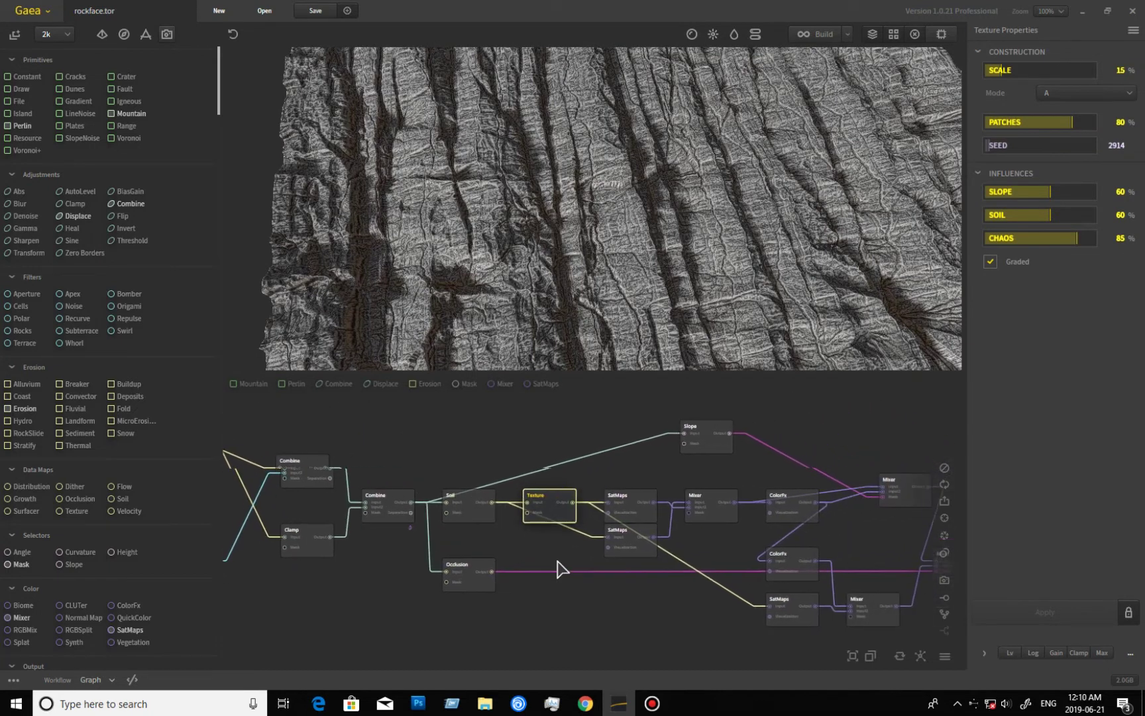
# Preview the lower SatMaps node, reviewing its Rocky library gradient and inspecting the coloured cracks close up.
pyautogui.click(633, 554)
pyautogui.moveTo(629, 277); pyautogui.dragTo(594, 283)
pyautogui.scroll(-3, 617, 209)
pyautogui.scroll(5, 594, 283)
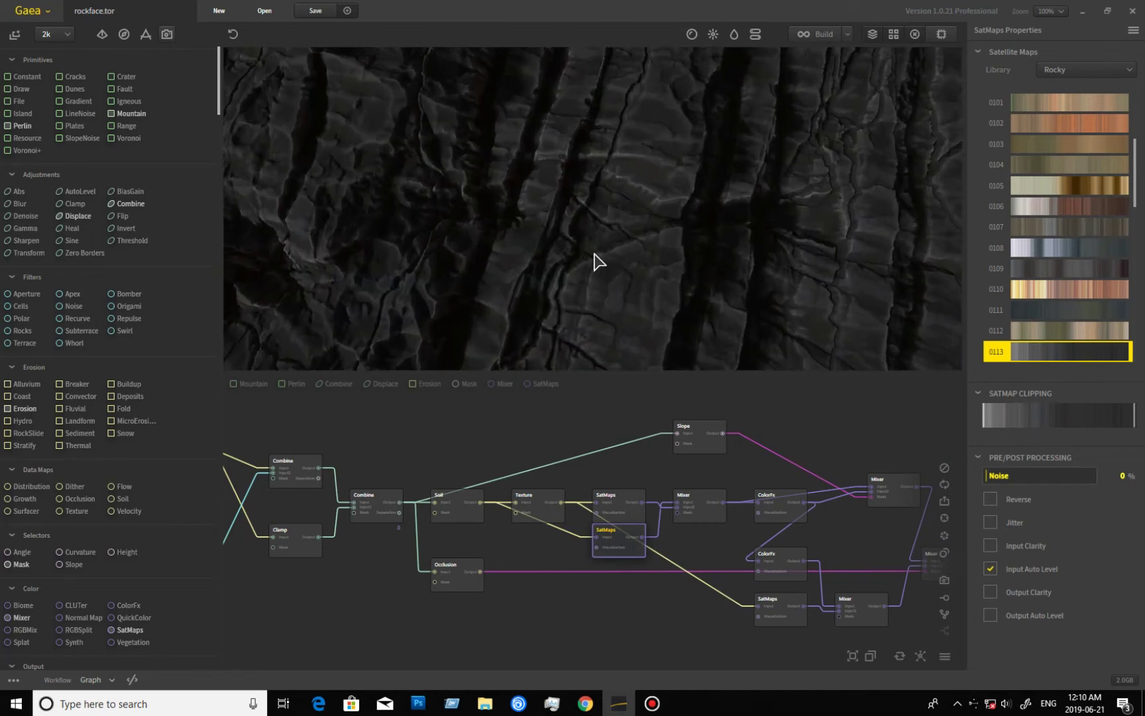
pyautogui.moveTo(742, 230)
pyautogui.mouseDown()
pyautogui.moveTo(717, 287)
pyautogui.moveTo(757, 279)
pyautogui.moveTo(775, 225)
pyautogui.moveTo(754, 302)
pyautogui.mouseUp()
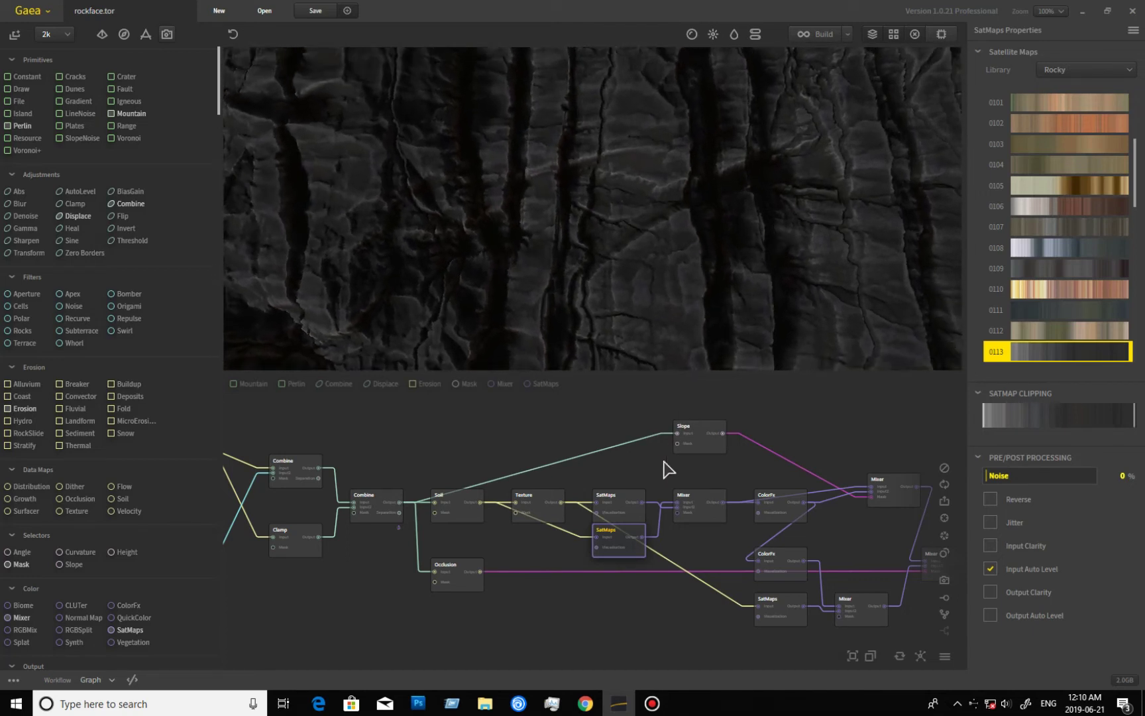
# Preview the upper SatMaps node and compare its colouring with the Texture node and the lower SatMaps node.
pyautogui.press('Up')
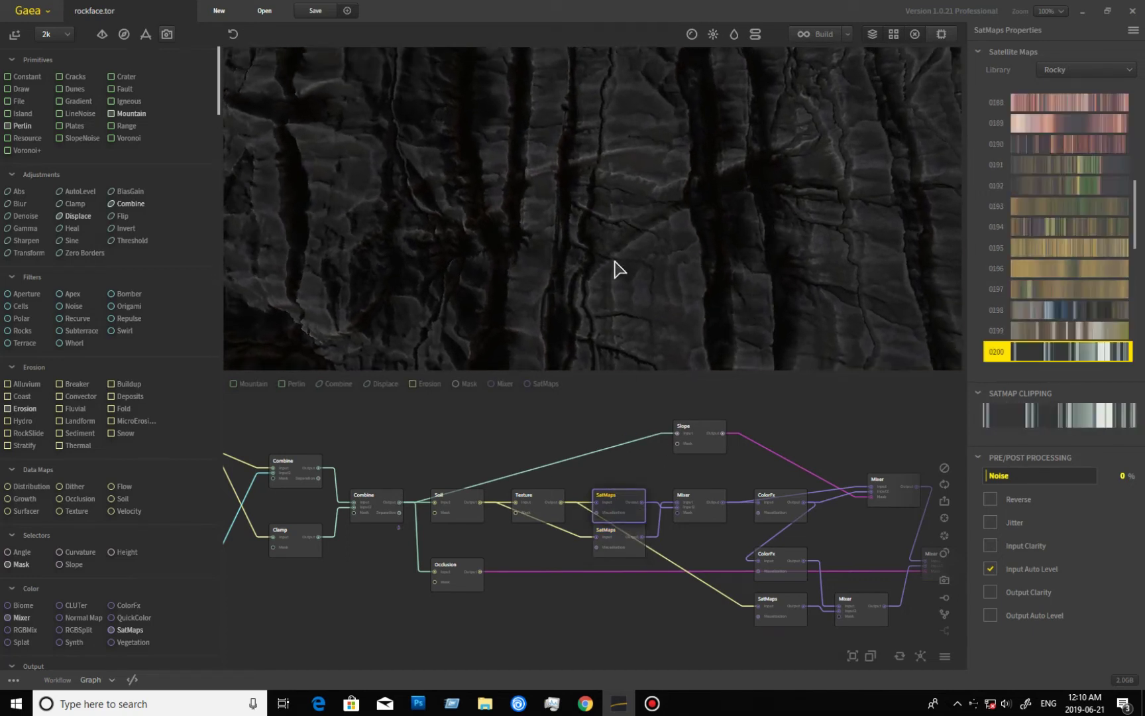
pyautogui.moveTo(640, 247); pyautogui.dragTo(650, 301)
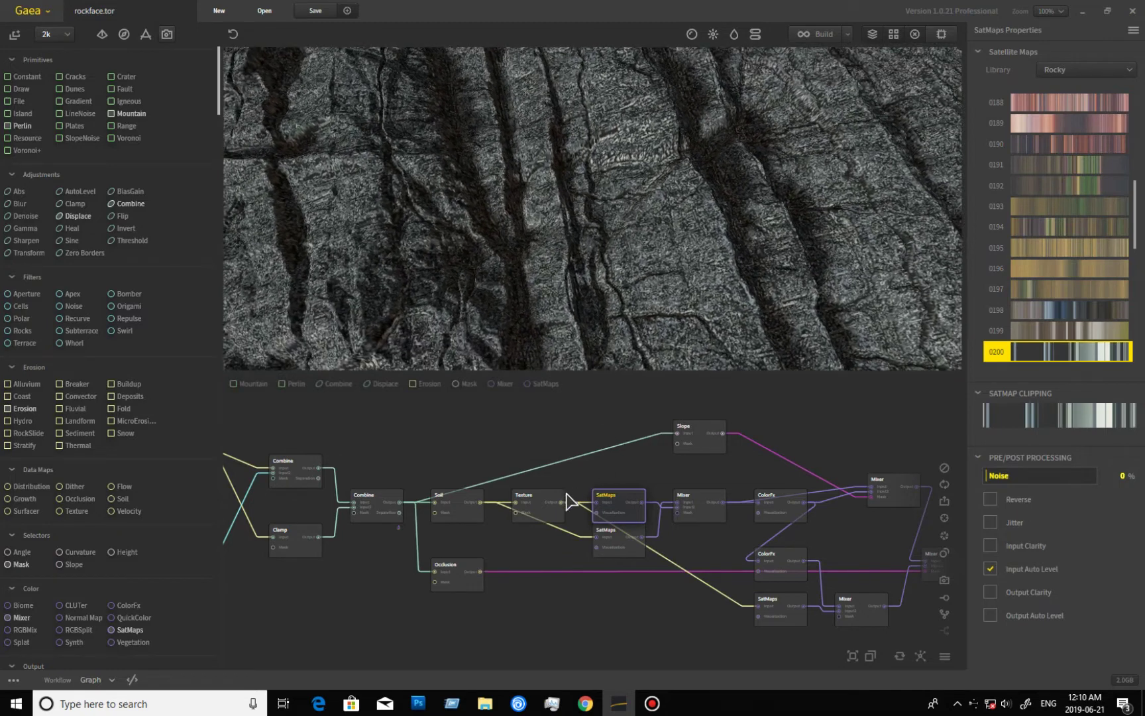
pyautogui.click(545, 509)
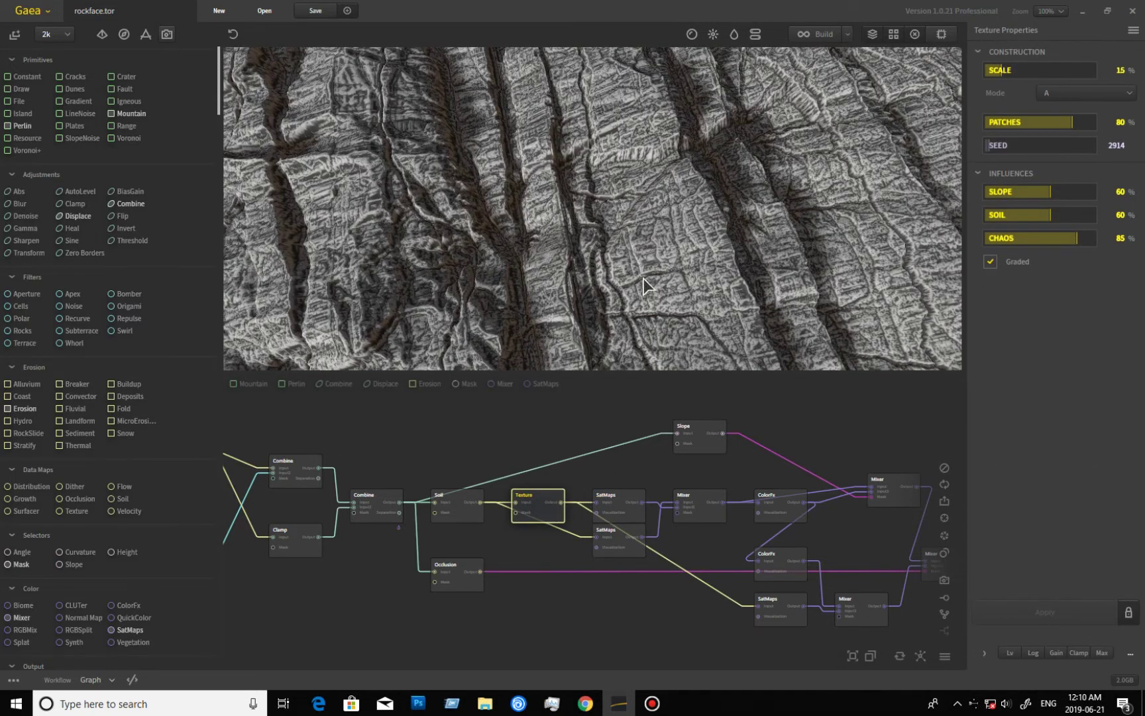
pyautogui.click(620, 513)
pyautogui.click(622, 514)
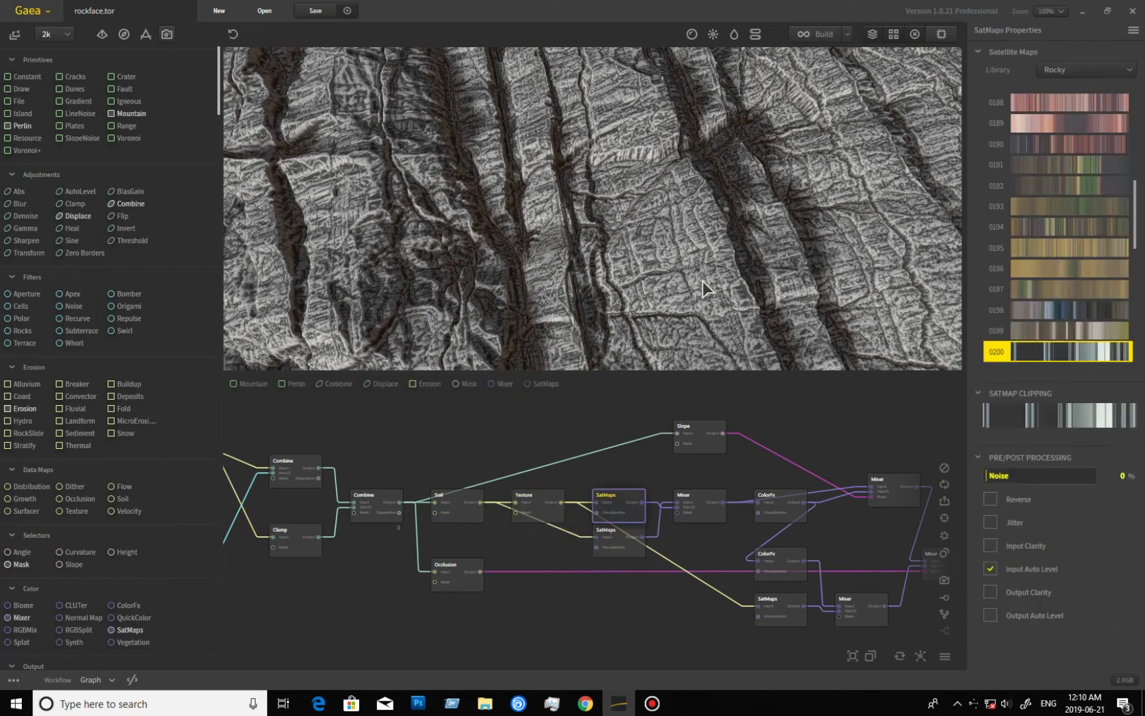
pyautogui.moveTo(629, 304); pyautogui.dragTo(594, 351)
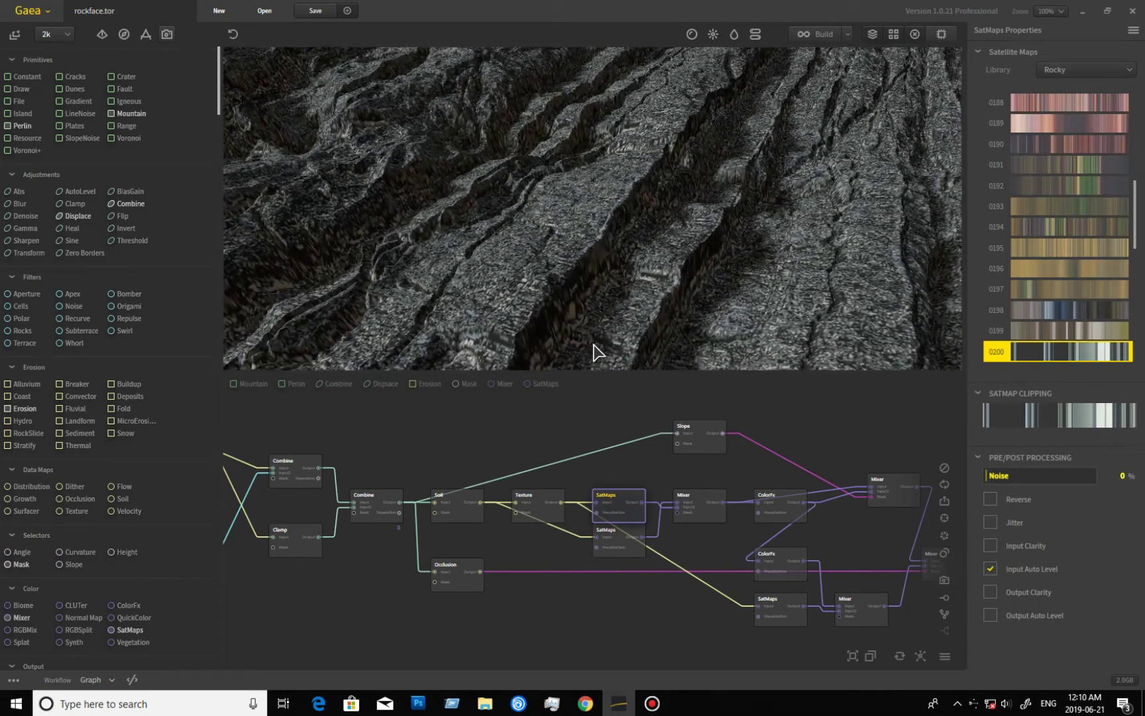
pyautogui.click(617, 557)
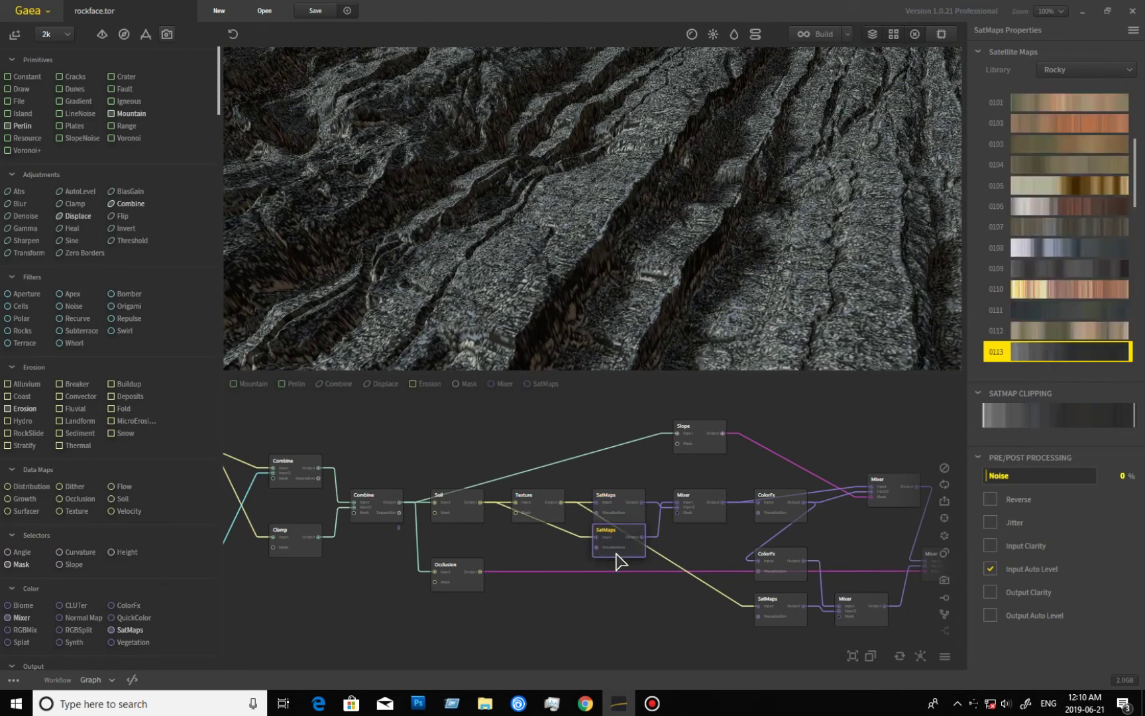
pyautogui.moveTo(514, 285); pyautogui.dragTo(583, 139)
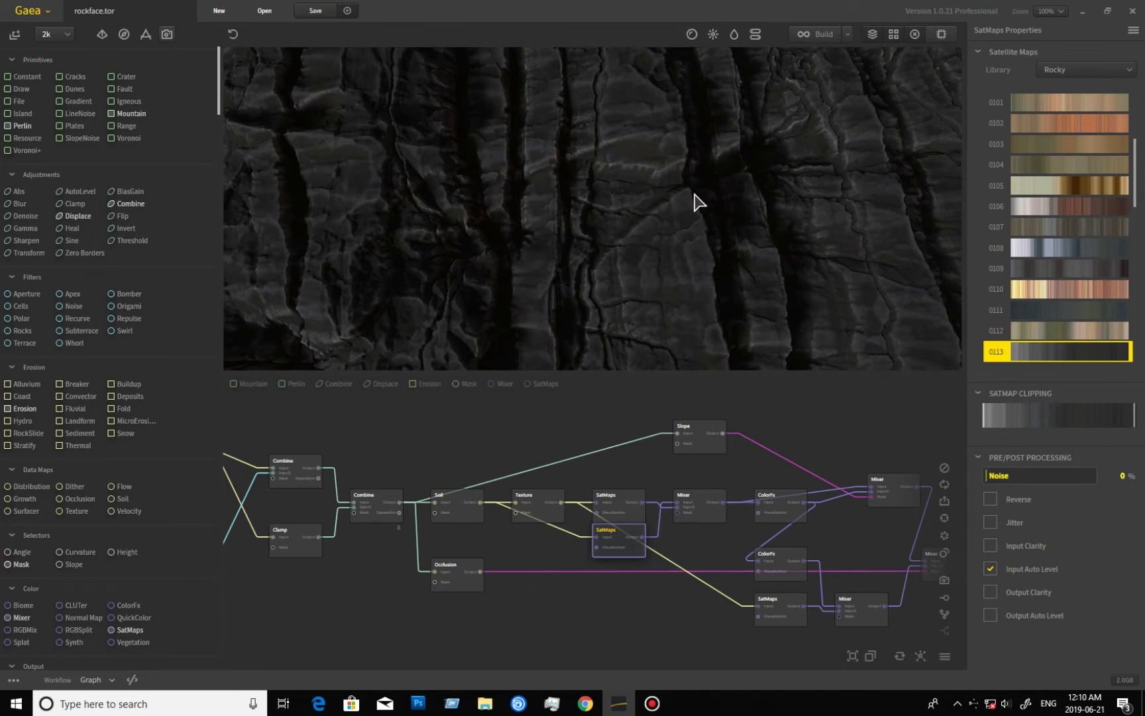
# Preview the Mixer that blends the two SatMaps nodes, reviewing its method and ratio and inspecting the rock from several angles.
pyautogui.click(705, 506)
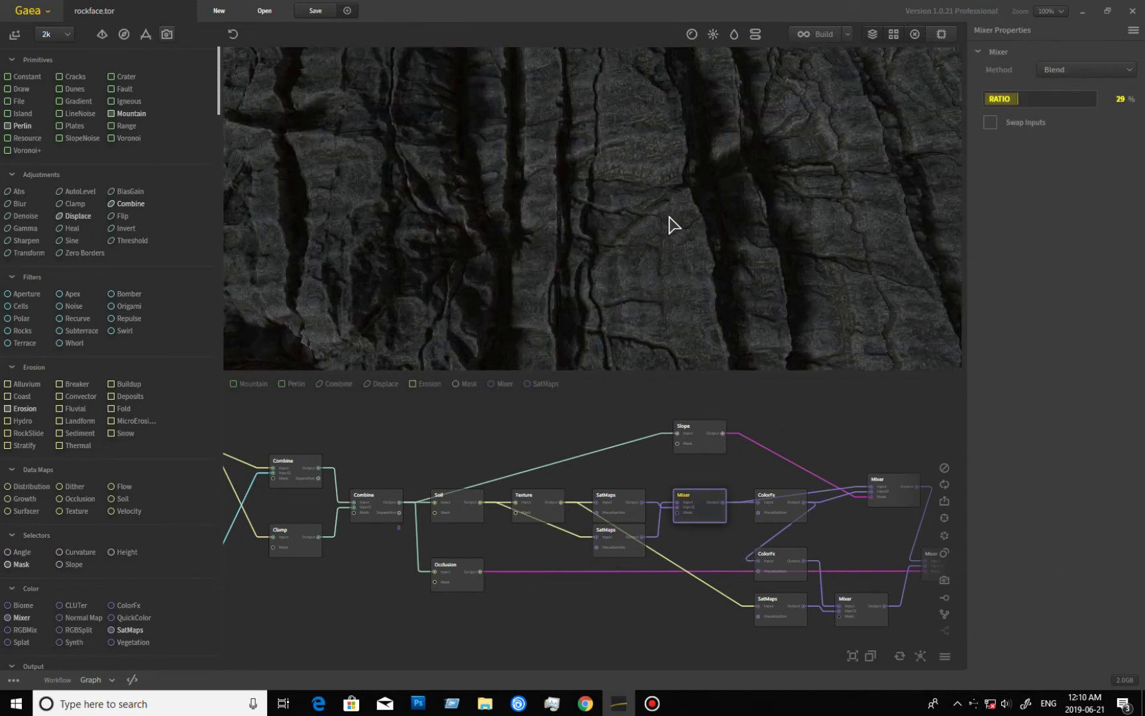
pyautogui.moveTo(669, 226); pyautogui.dragTo(653, 273)
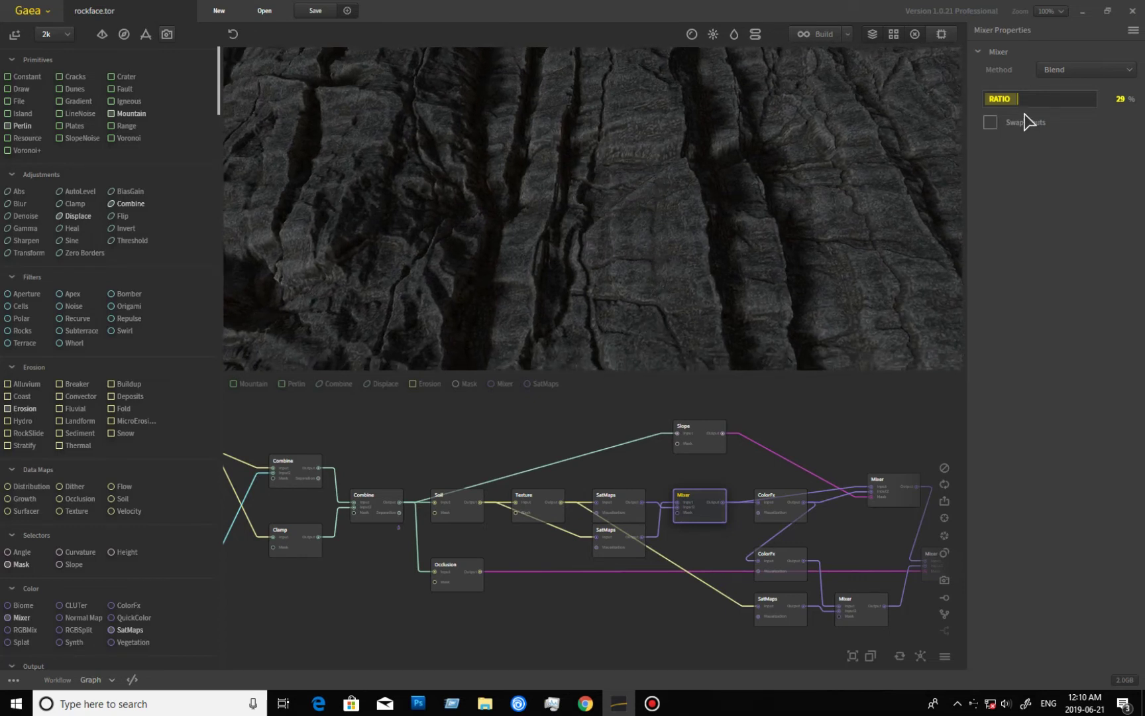
pyautogui.moveTo(656, 215); pyautogui.dragTo(646, 293)
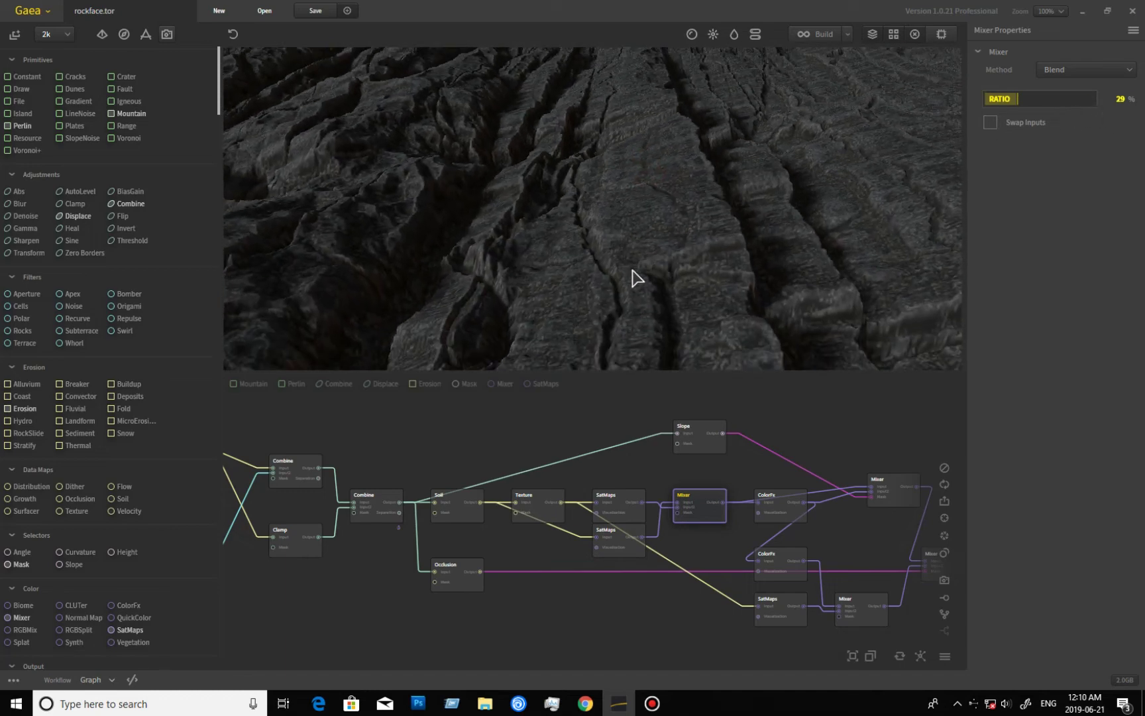
pyautogui.moveTo(630, 206); pyautogui.dragTo(652, 245)
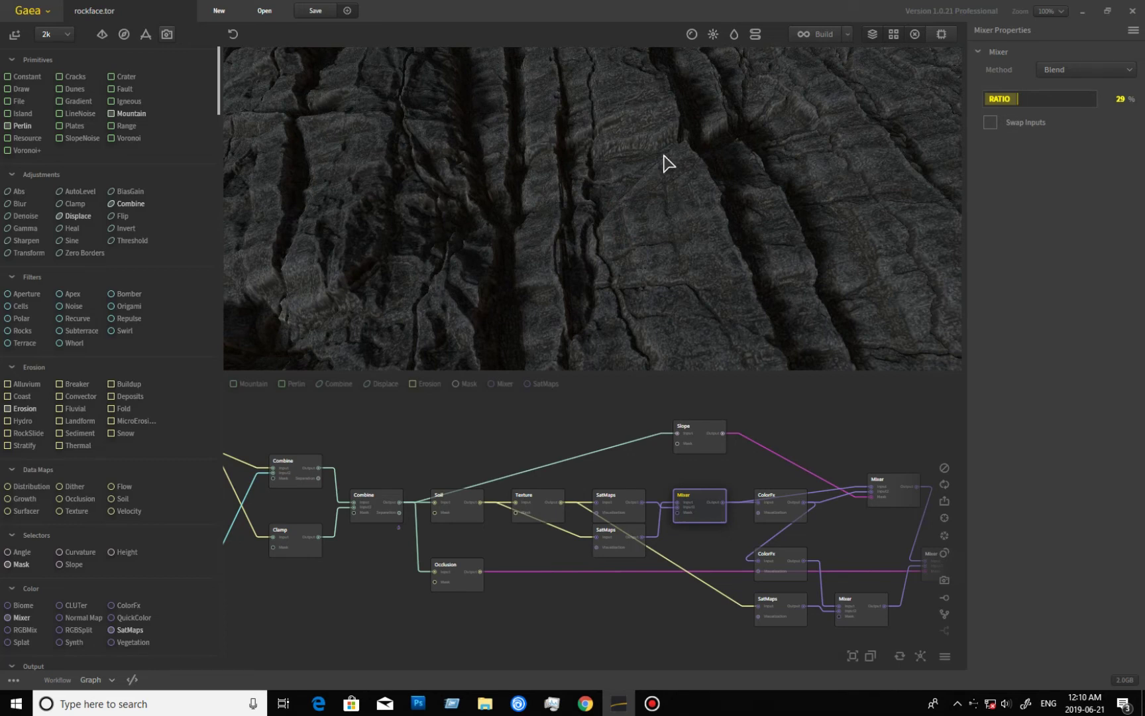
pyautogui.moveTo(673, 199); pyautogui.dragTo(638, 296)
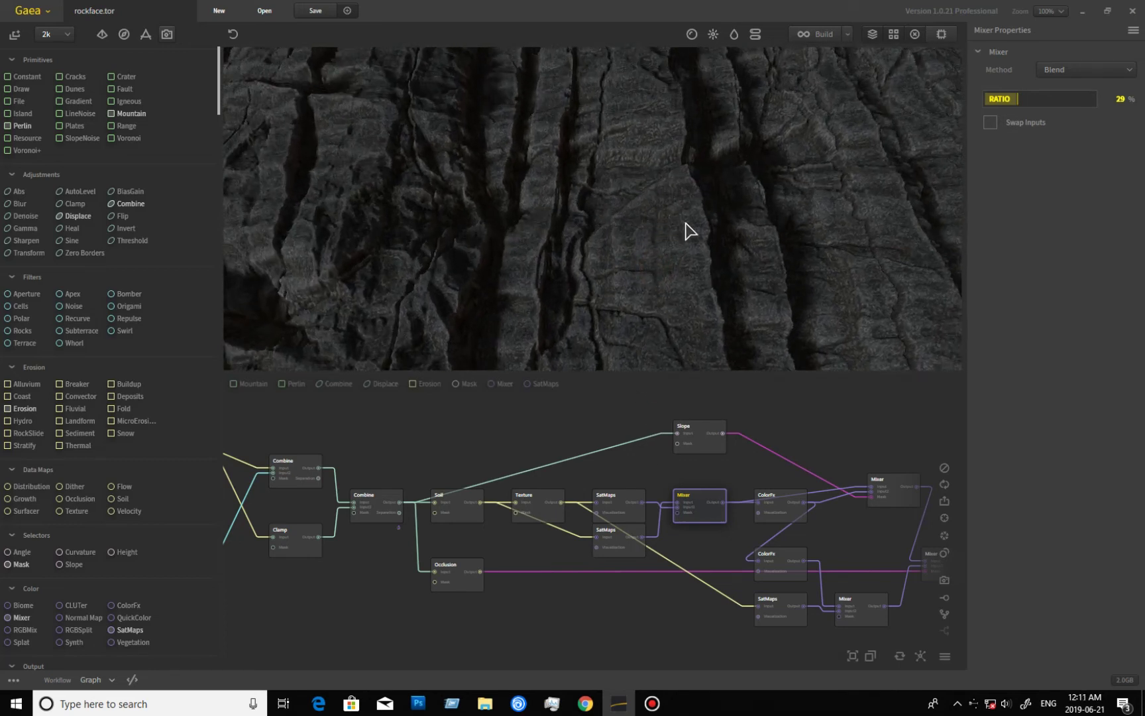
pyautogui.moveTo(686, 230); pyautogui.dragTo(690, 288)
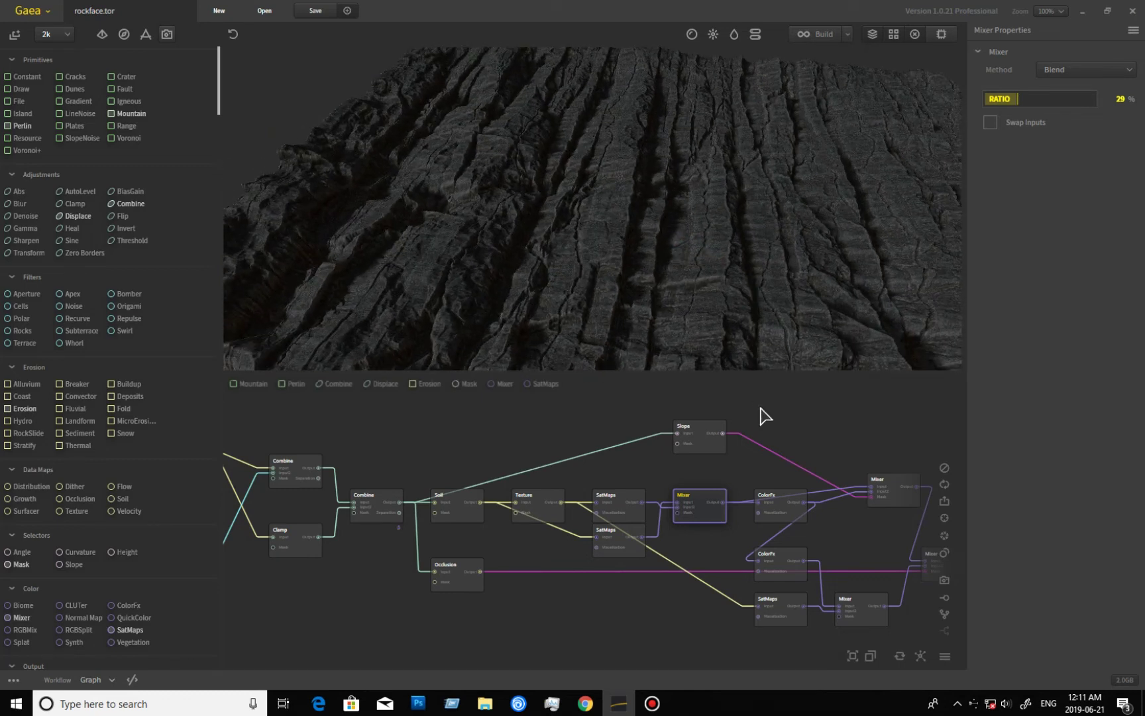
# Preview the ColorFx node after the Mixer and check its Autolevel, Equalize, HSL, and Brightness and Contrast settings.
pyautogui.click(779, 514)
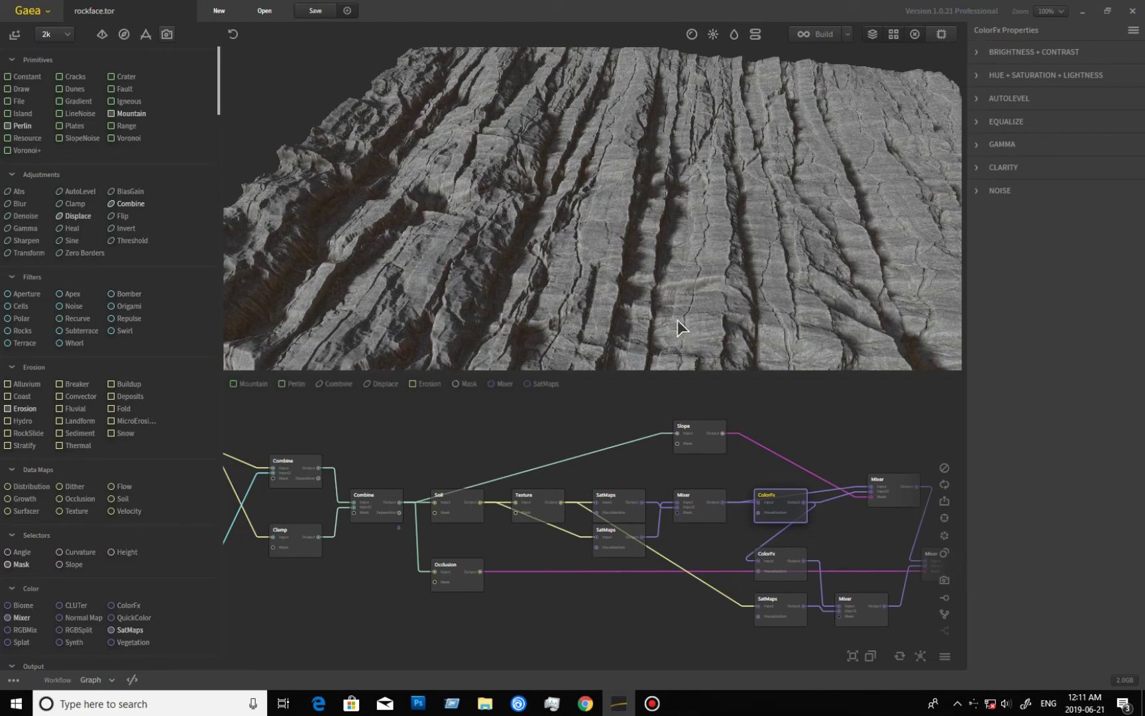
pyautogui.moveTo(678, 320)
pyautogui.mouseDown()
pyautogui.moveTo(707, 210)
pyautogui.moveTo(692, 305)
pyautogui.mouseUp()
pyautogui.click(977, 99)
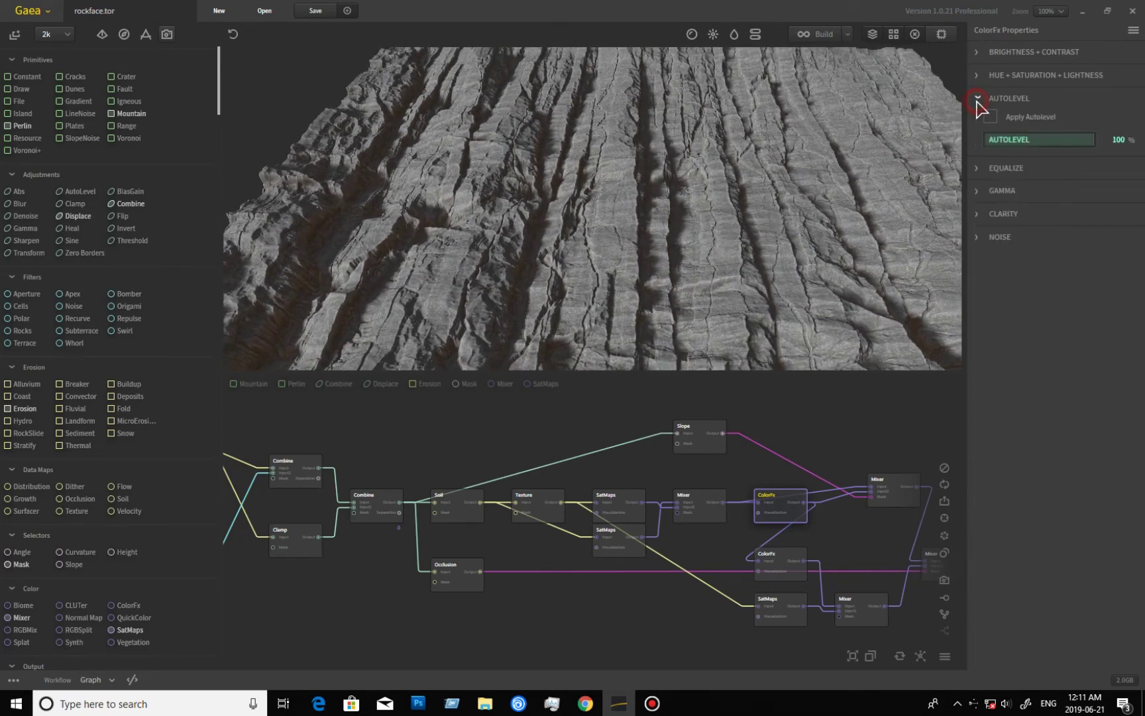
pyautogui.click(977, 99)
pyautogui.click(979, 122)
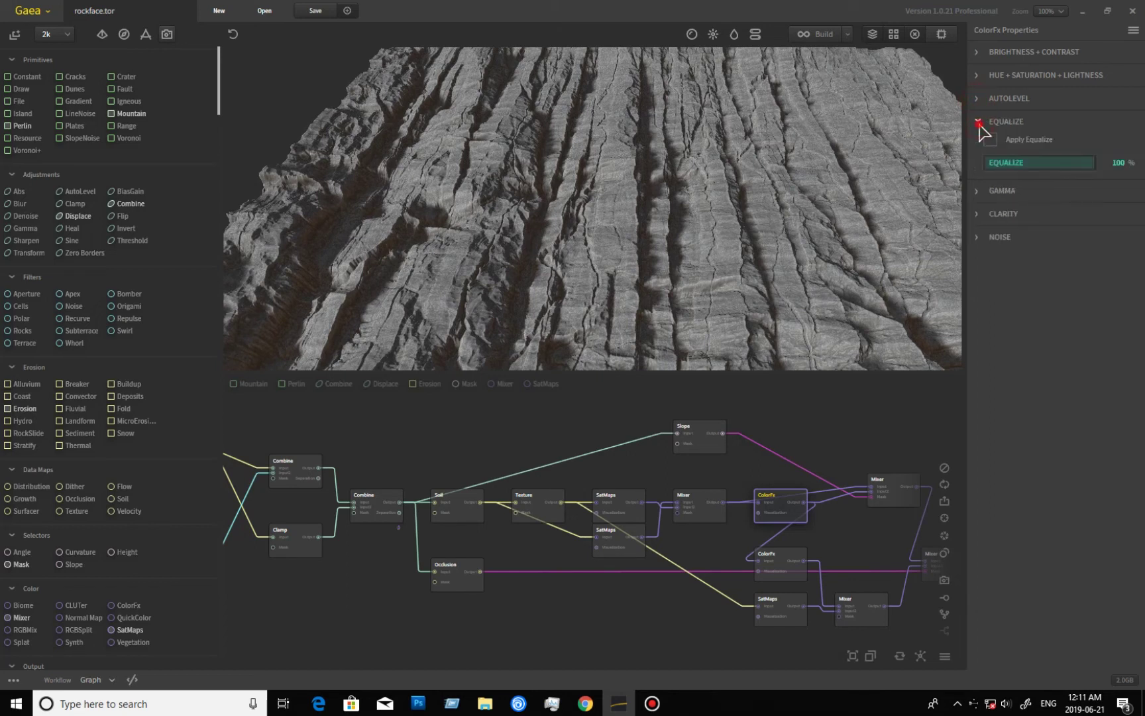
pyautogui.click(978, 122)
pyautogui.click(977, 75)
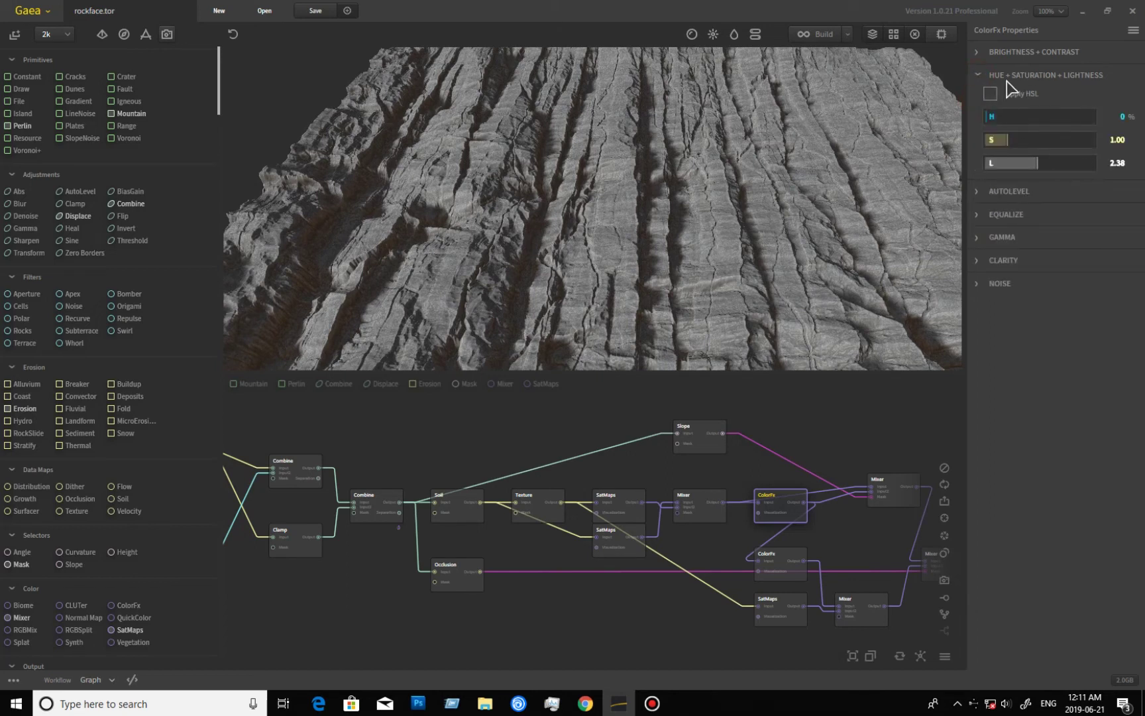
pyautogui.click(978, 74)
pyautogui.click(977, 52)
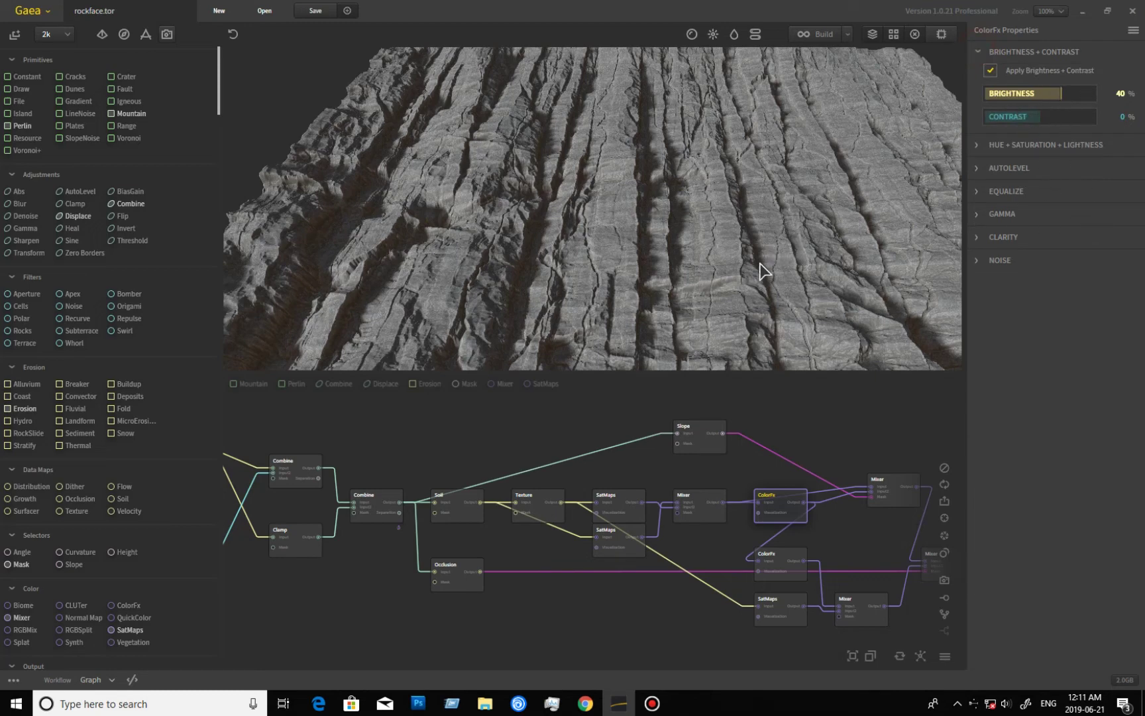
pyautogui.moveTo(761, 268); pyautogui.dragTo(779, 203)
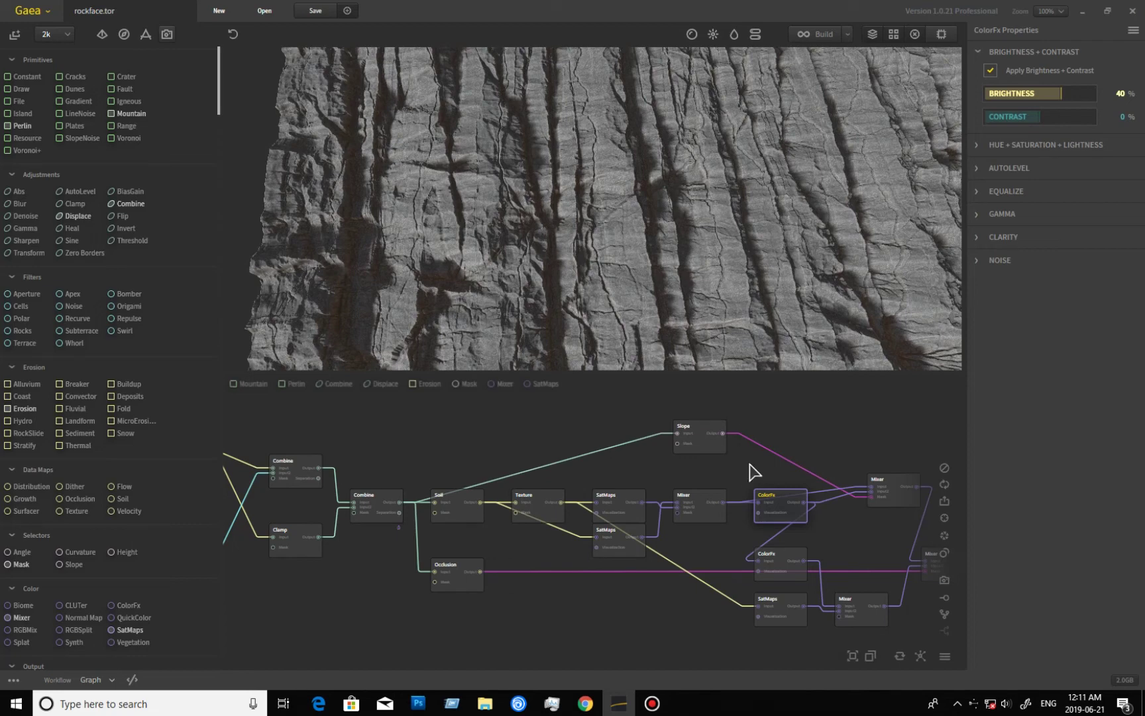
# Shift the first Mixer node slightly up in the graph and inspect its darker preview from several angles.
pyautogui.moveTo(691, 503); pyautogui.dragTo(689, 485)
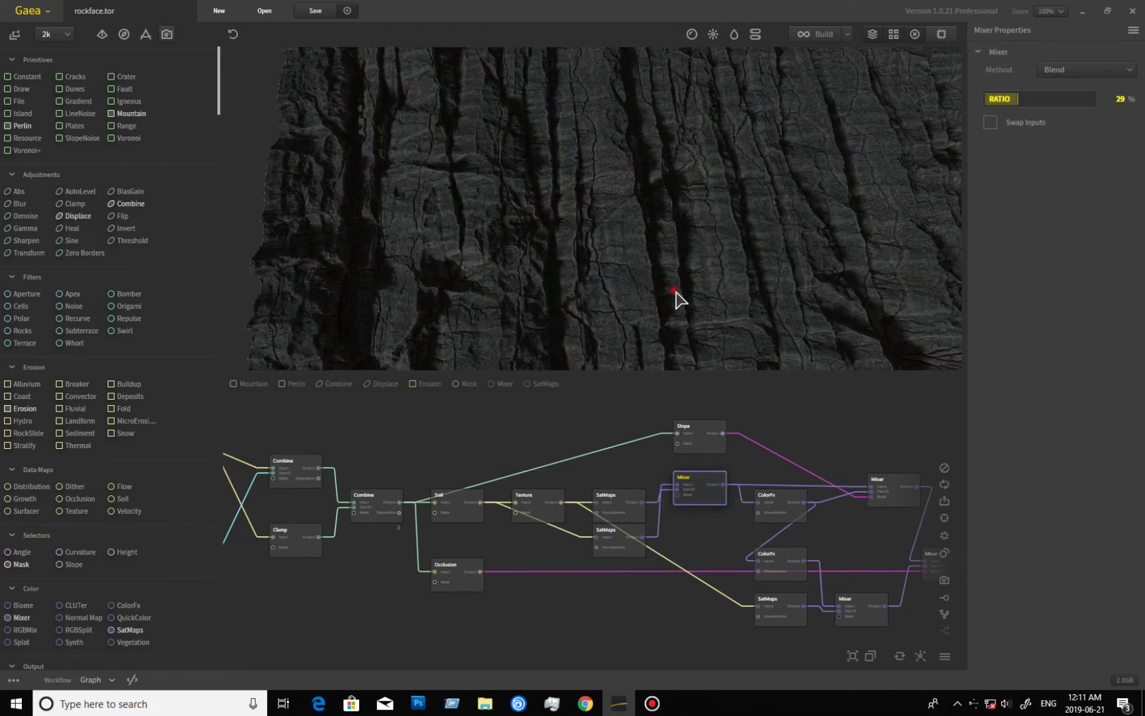
pyautogui.moveTo(676, 295); pyautogui.dragTo(617, 259)
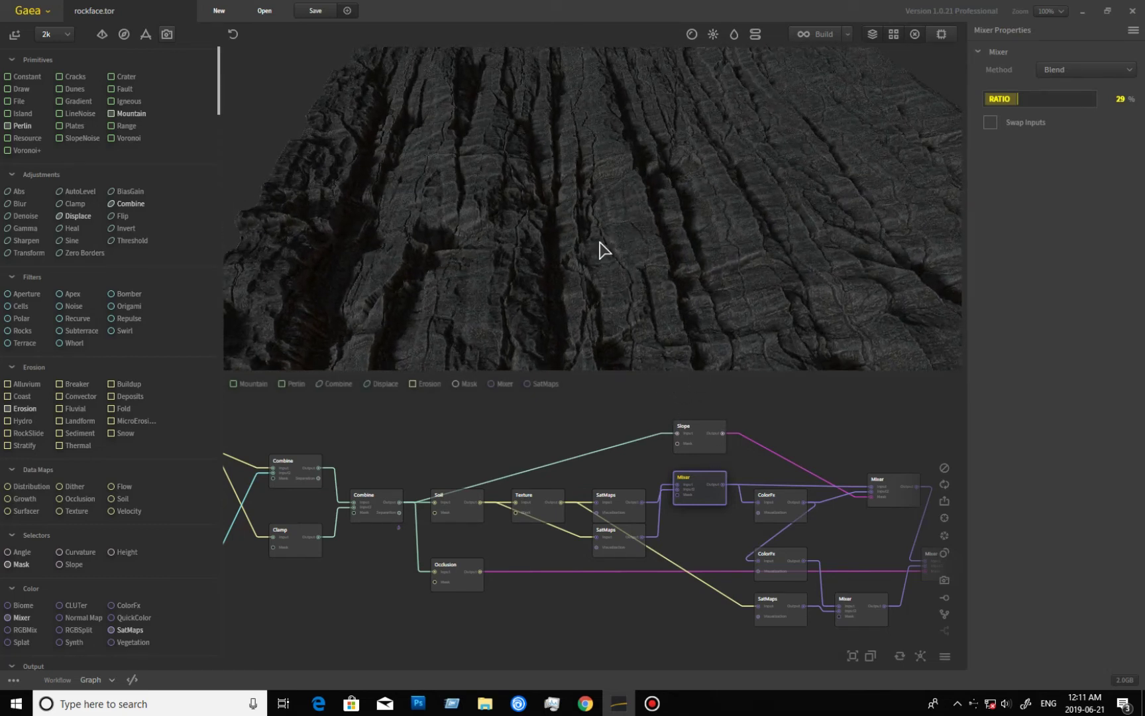
pyautogui.moveTo(654, 351); pyautogui.dragTo(611, 272)
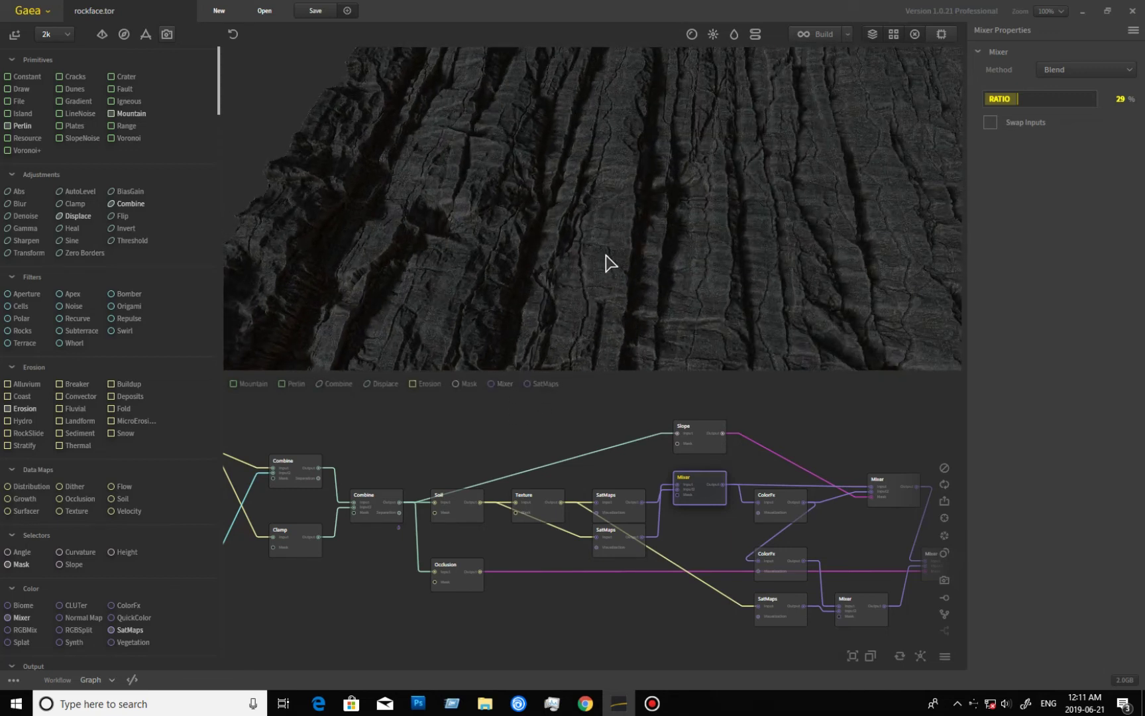
pyautogui.moveTo(610, 263); pyautogui.dragTo(629, 320)
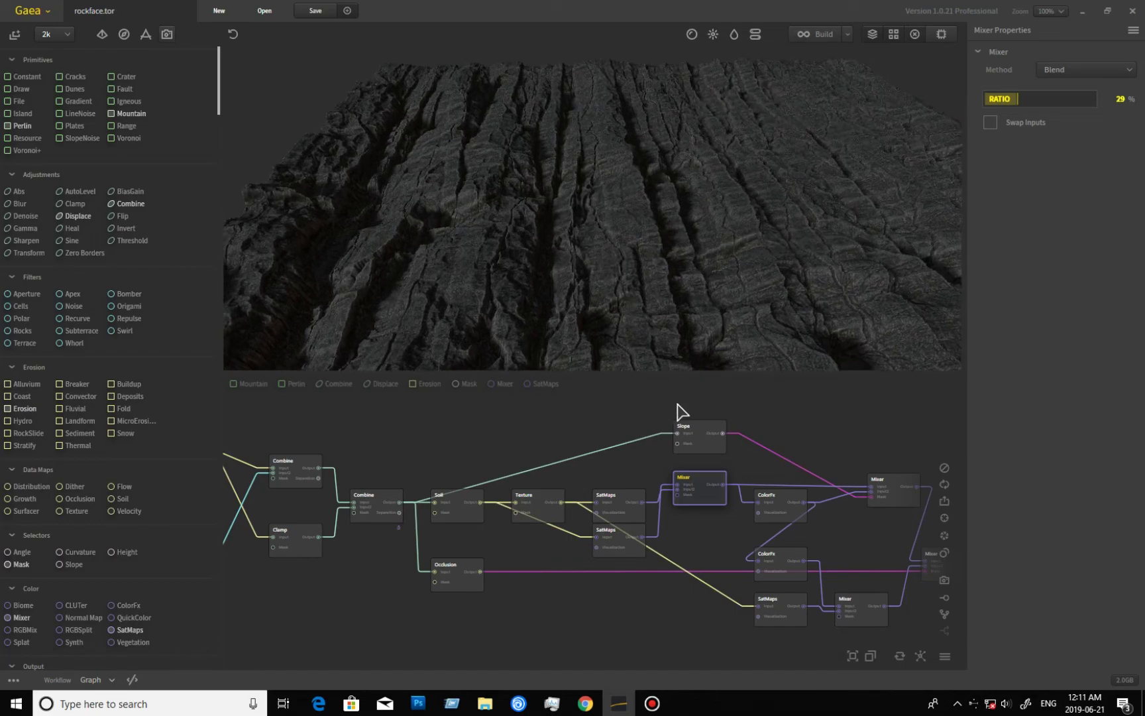
# Preview the Slope node's mask over the whole terrain and review its minimum, maximum and falloff settings.
pyautogui.click(696, 437)
pyautogui.moveTo(605, 264)
pyautogui.mouseDown()
pyautogui.moveTo(609, 236)
pyautogui.moveTo(601, 271)
pyautogui.mouseUp()
pyautogui.scroll(-2, 609, 235)
pyautogui.moveTo(591, 253); pyautogui.dragTo(544, 200, button='middle')
pyautogui.scroll(-2, 544, 199)
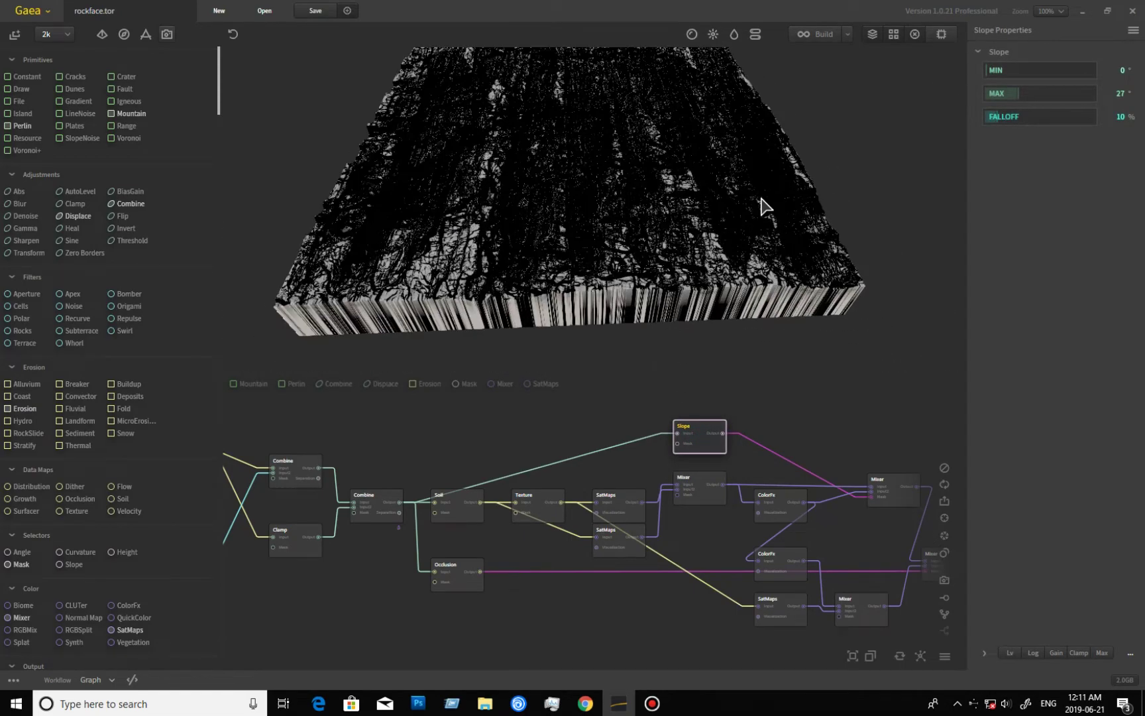
pyautogui.moveTo(594, 256); pyautogui.dragTo(445, 291)
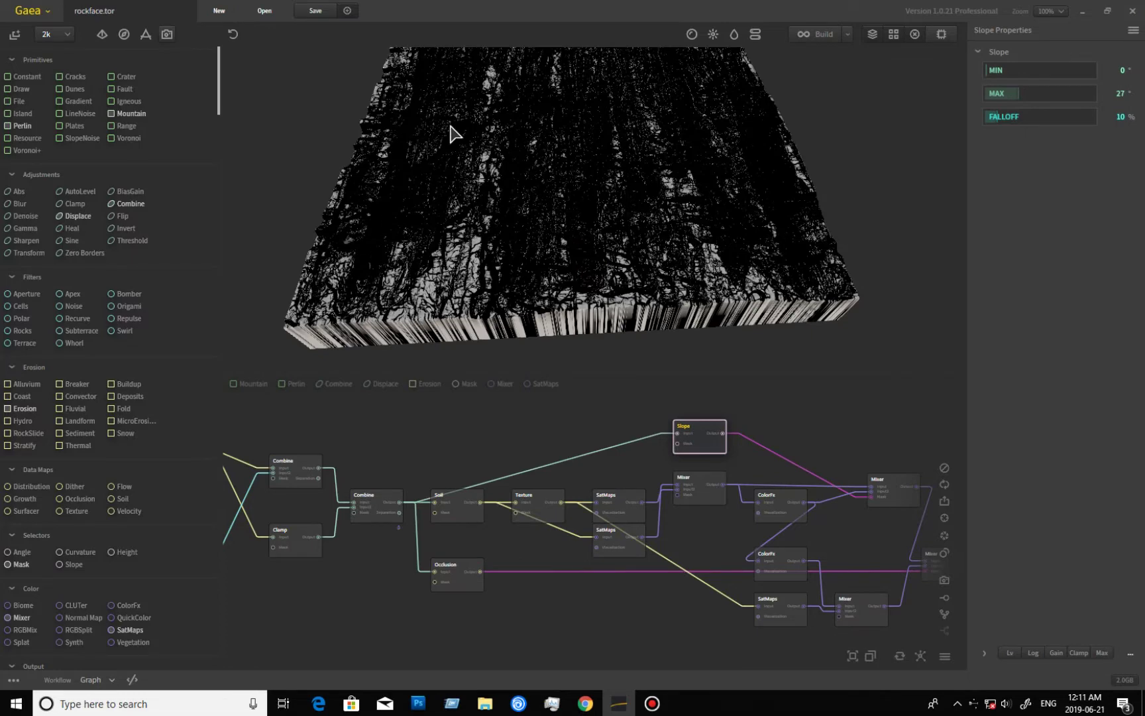
pyautogui.moveTo(542, 94); pyautogui.dragTo(543, 152)
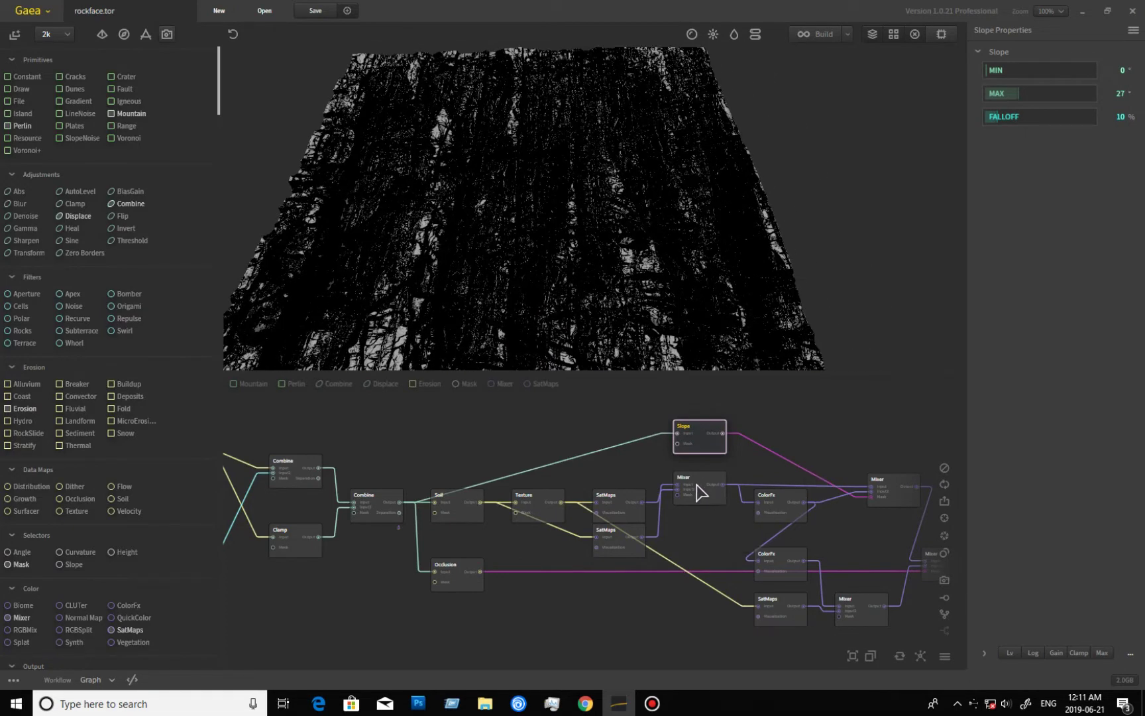
# Preview the Mixer masked by the Slope node, reviewing its blend settings and inspecting the flat areas close up.
pyautogui.click(898, 496)
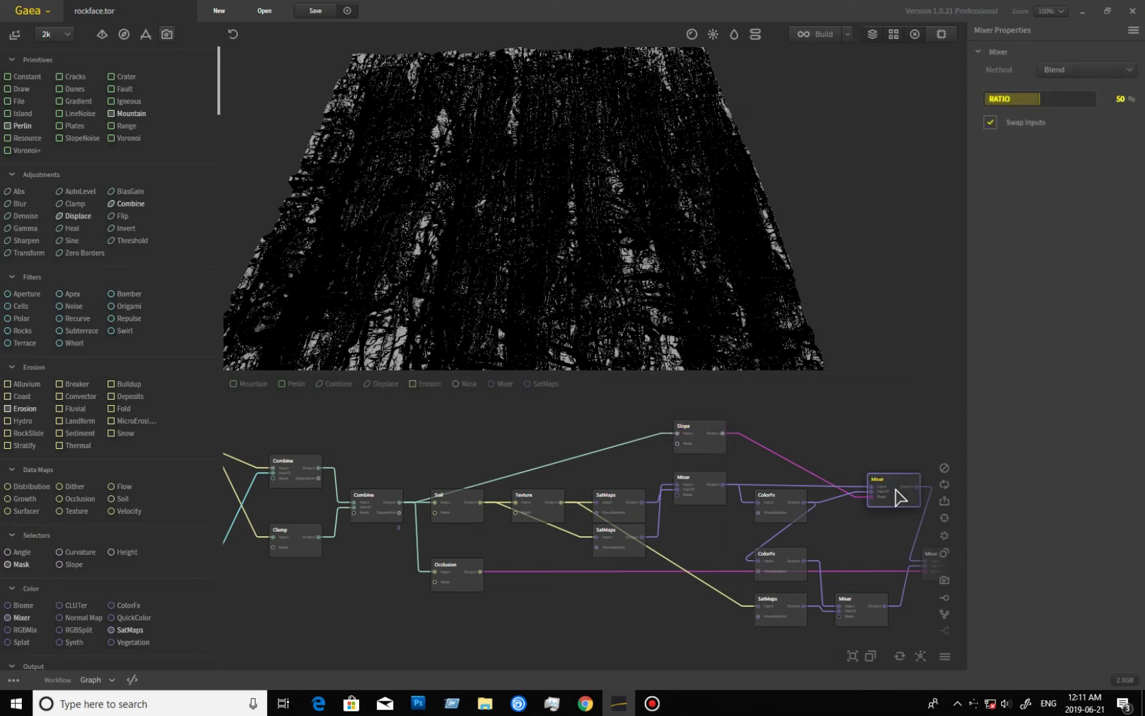
pyautogui.moveTo(603, 264); pyautogui.dragTo(669, 302)
pyautogui.scroll(5, 670, 295)
pyautogui.moveTo(736, 358); pyautogui.dragTo(703, 325, button='middle')
pyautogui.moveTo(602, 261); pyautogui.dragTo(582, 169)
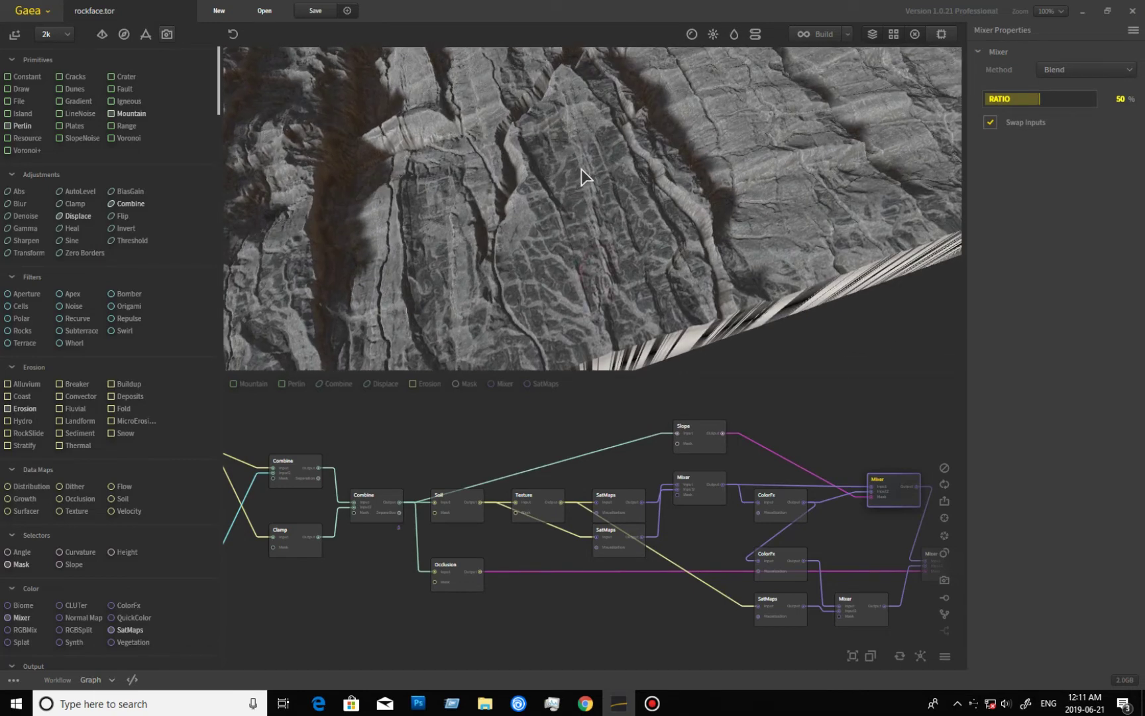
pyautogui.moveTo(599, 255); pyautogui.dragTo(703, 227)
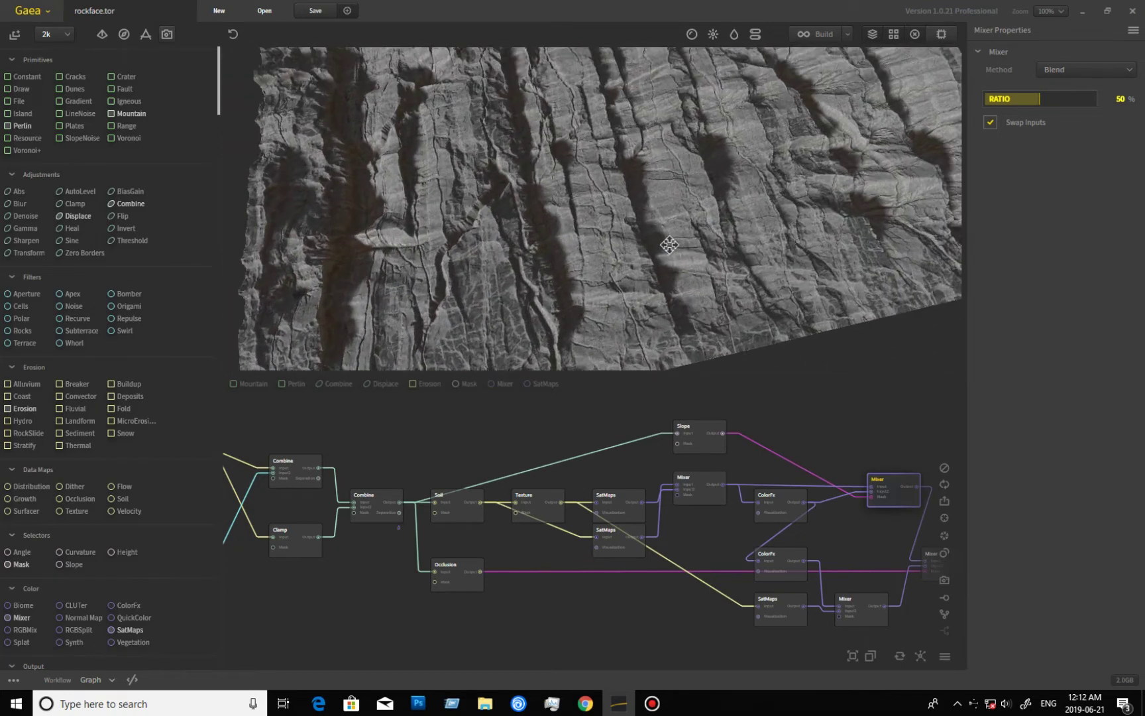
# Preview the lower ColorFx node, the green SatMaps node and the Mixer joining them, checking their settings and inspecting the surface colour.
pyautogui.moveTo(669, 245); pyautogui.dragTo(616, 287)
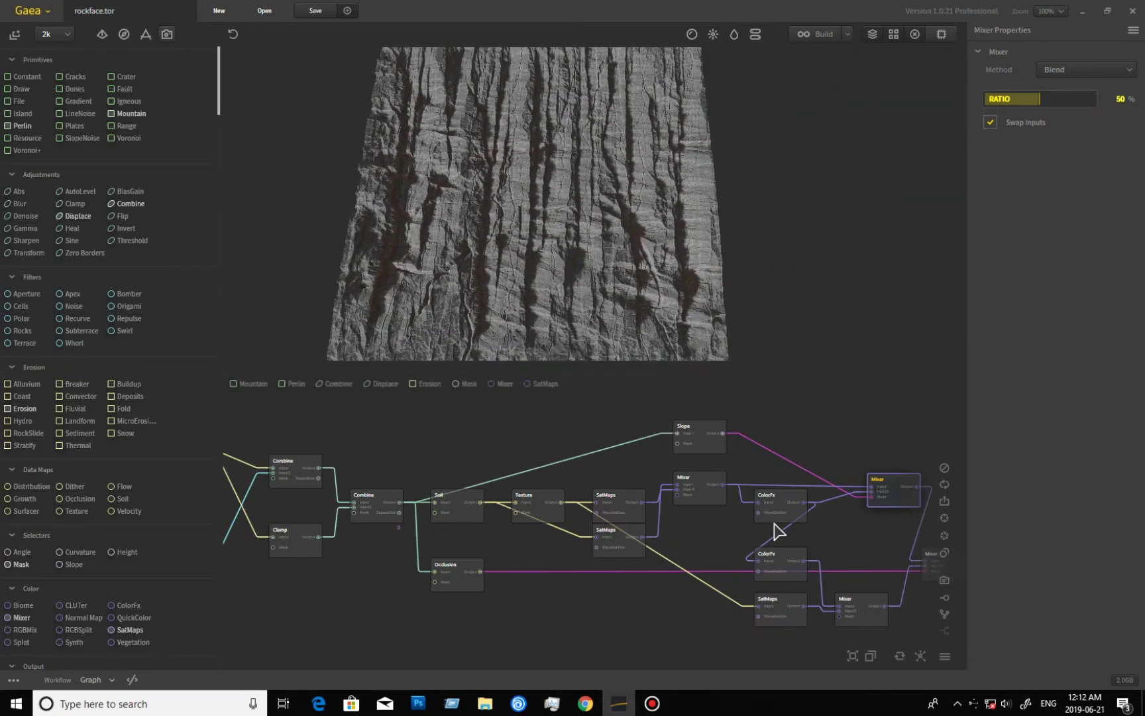
pyautogui.click(780, 564)
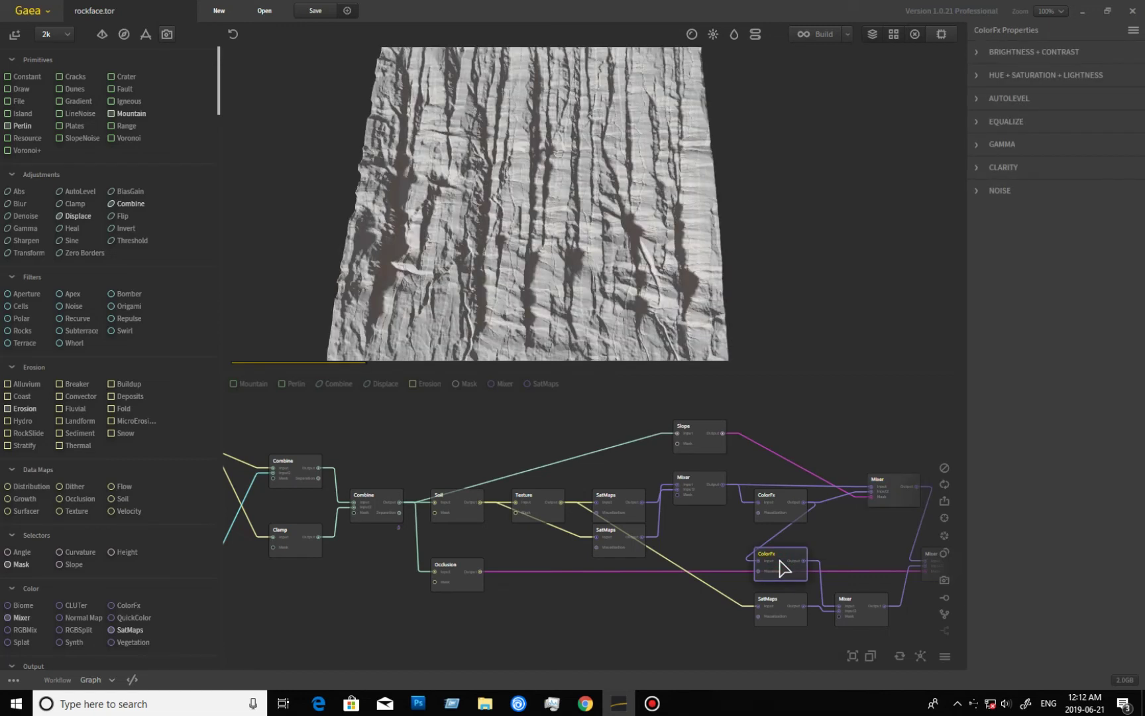
pyautogui.click(794, 616)
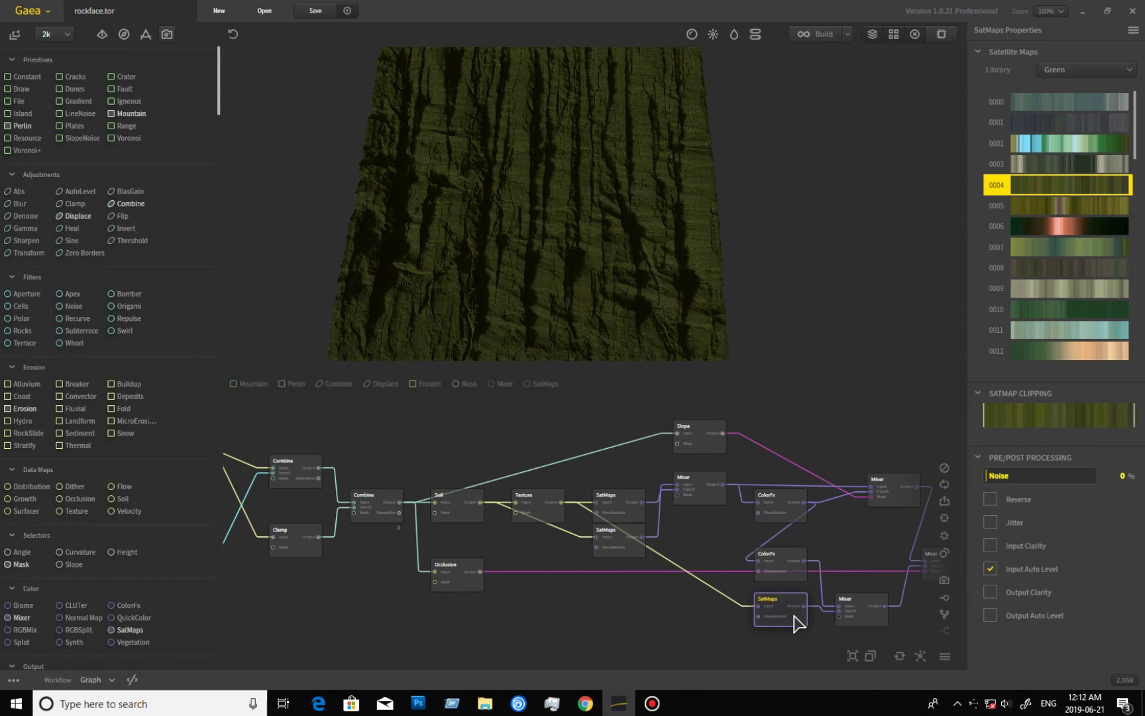
pyautogui.moveTo(529, 279)
pyautogui.mouseDown()
pyautogui.moveTo(549, 307)
pyautogui.moveTo(527, 287)
pyautogui.mouseUp()
pyautogui.scroll(6, 544, 309)
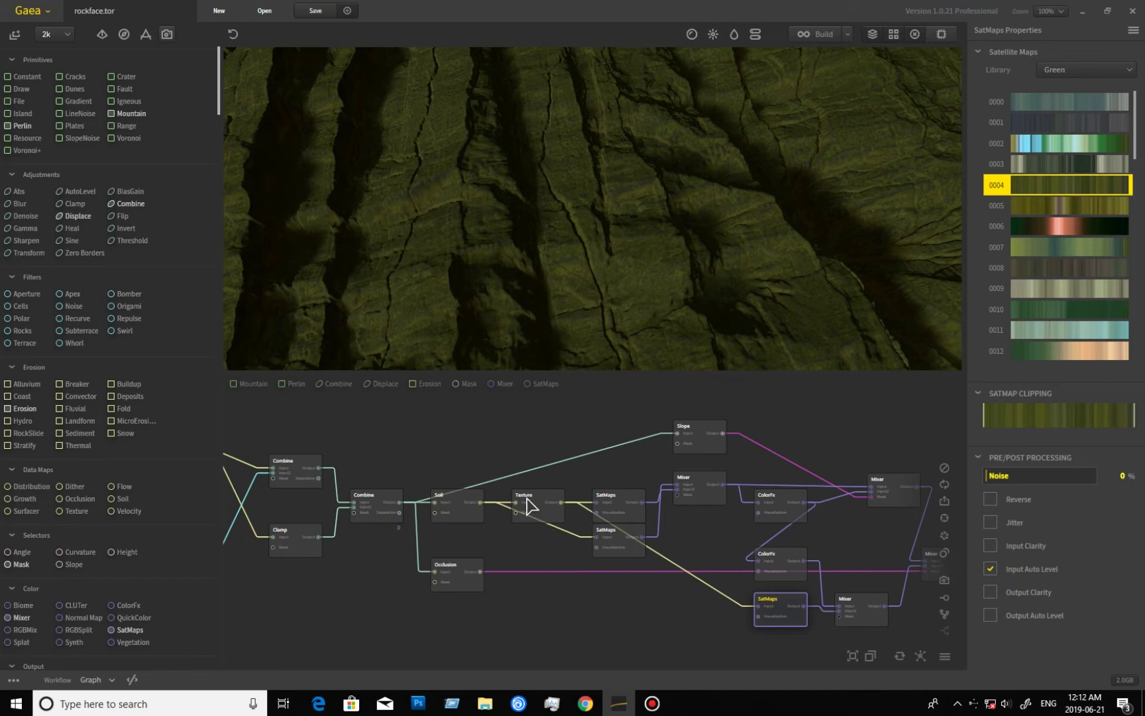
pyautogui.click(867, 609)
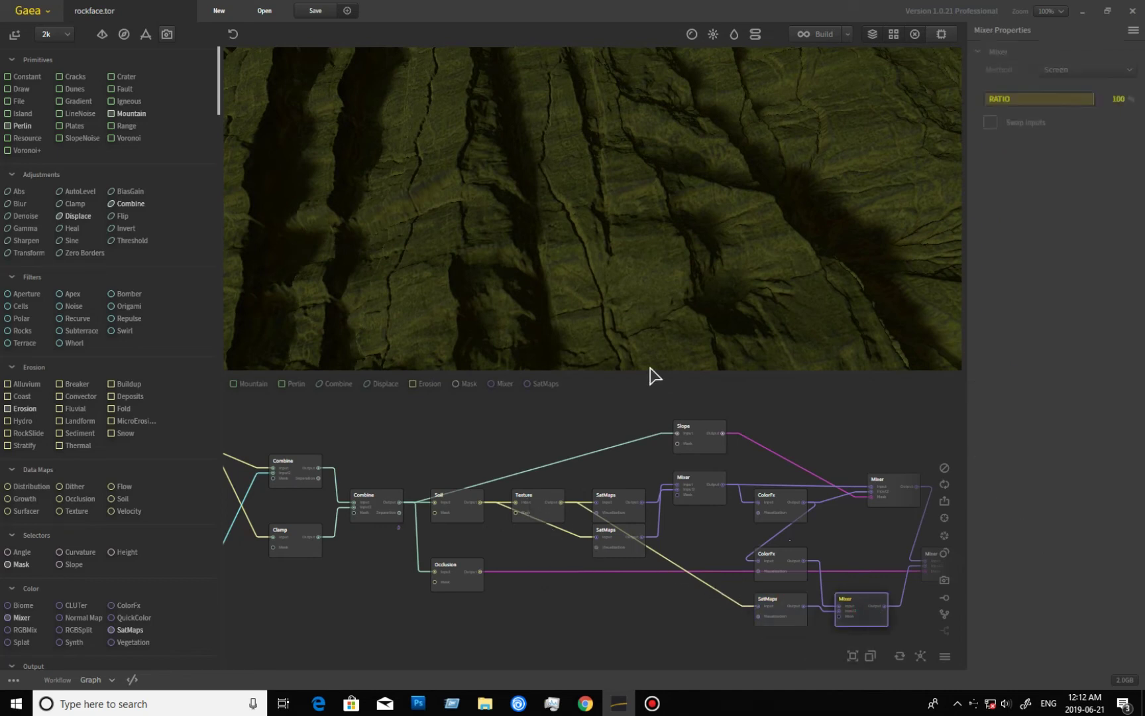
pyautogui.moveTo(626, 285); pyautogui.dragTo(640, 331)
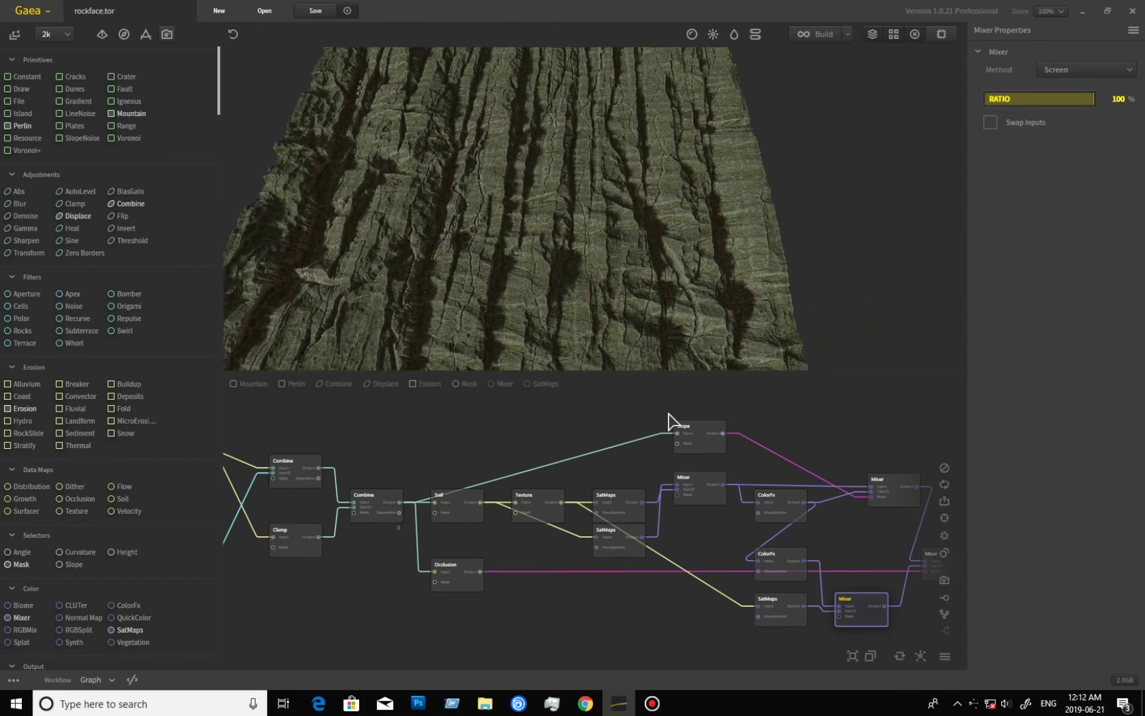
# Preview the Occlusion node's mask and the Slope-masked Mixer as the inputs feeding the final Mixer.
pyautogui.click(460, 586)
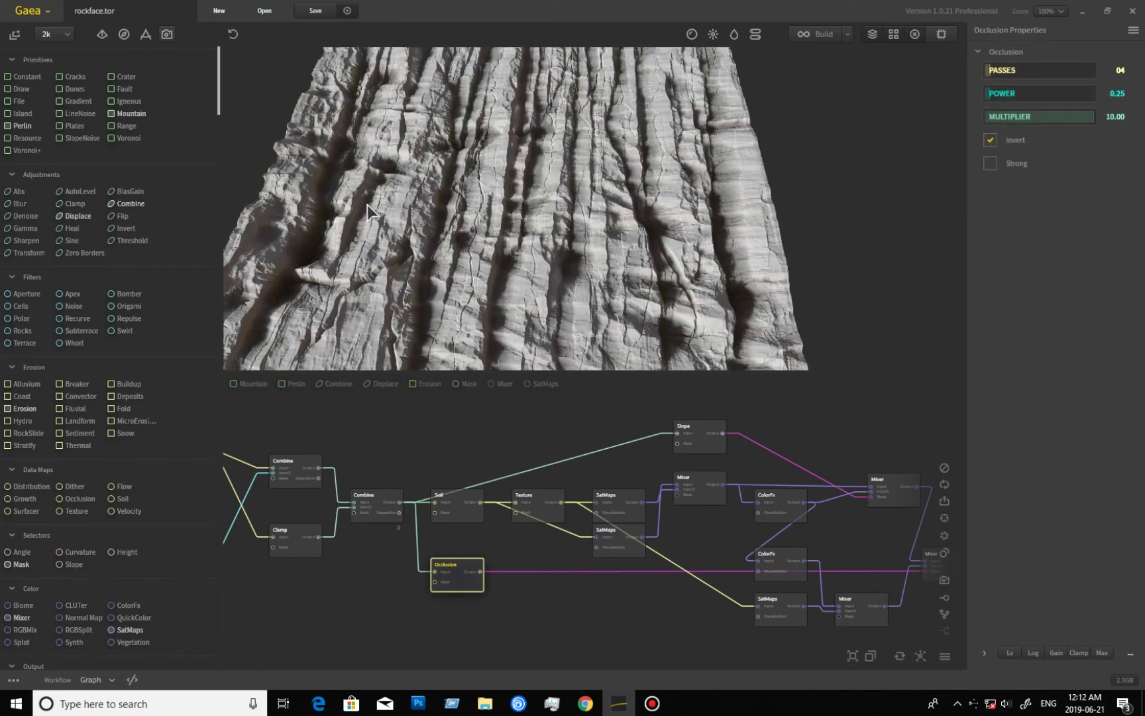
pyautogui.moveTo(831, 550); pyautogui.dragTo(613, 507, button='middle')
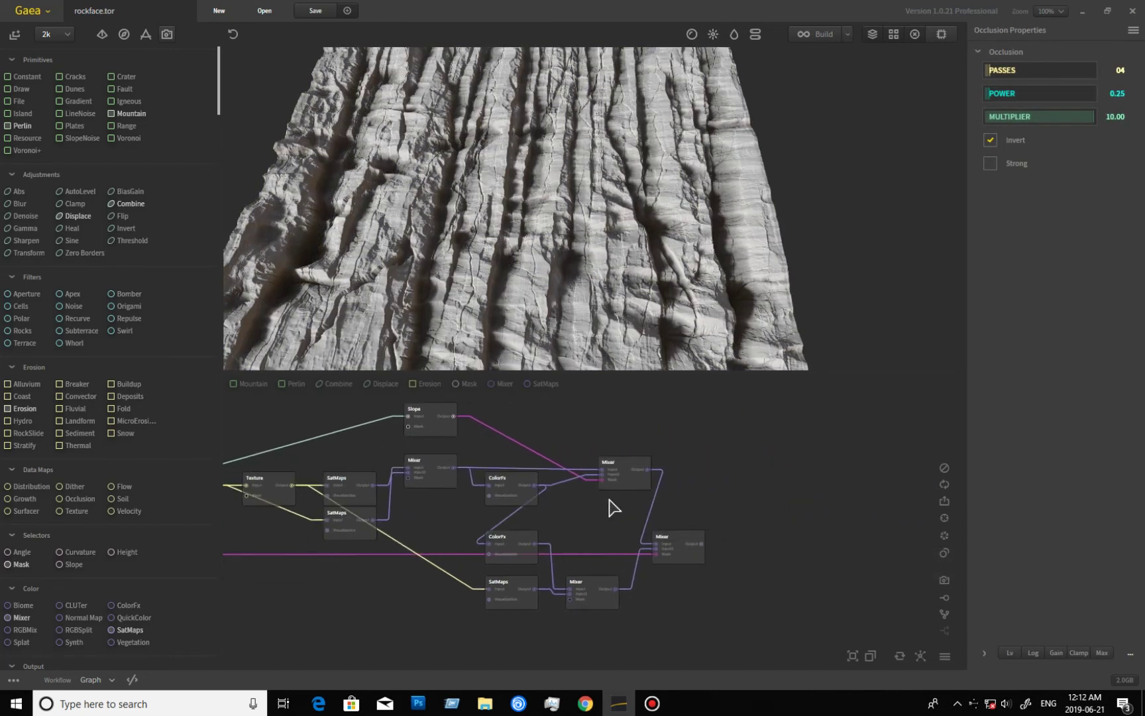
pyautogui.click(623, 484)
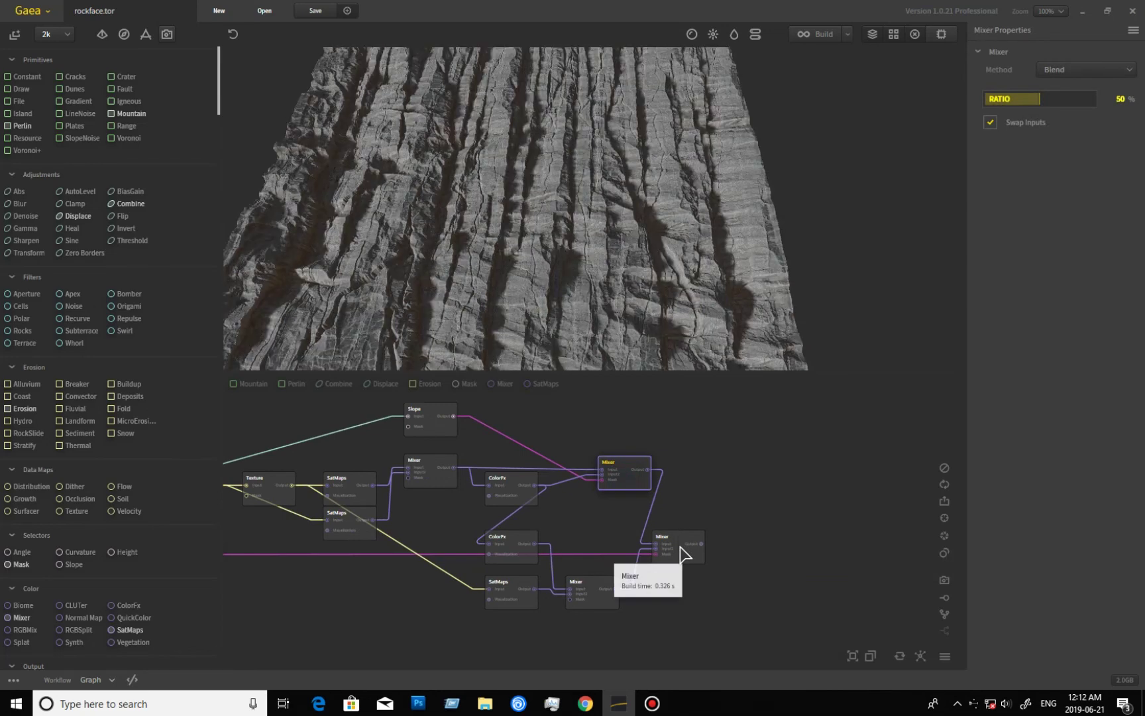
# Preview the final Mixer masked by the Occlusion node, reviewing its blend settings and inspecting the terrain from several angles.
pyautogui.click(681, 548)
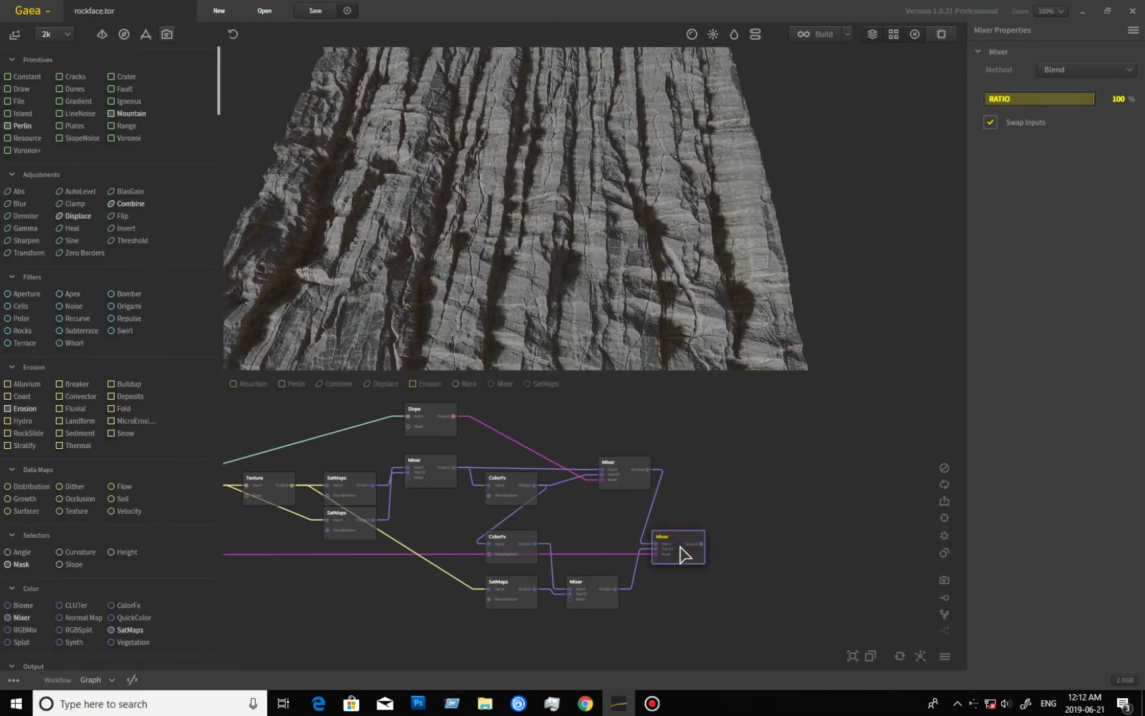
pyautogui.moveTo(683, 263)
pyautogui.mouseDown()
pyautogui.moveTo(686, 205)
pyautogui.moveTo(690, 231)
pyautogui.moveTo(649, 289)
pyautogui.mouseUp()
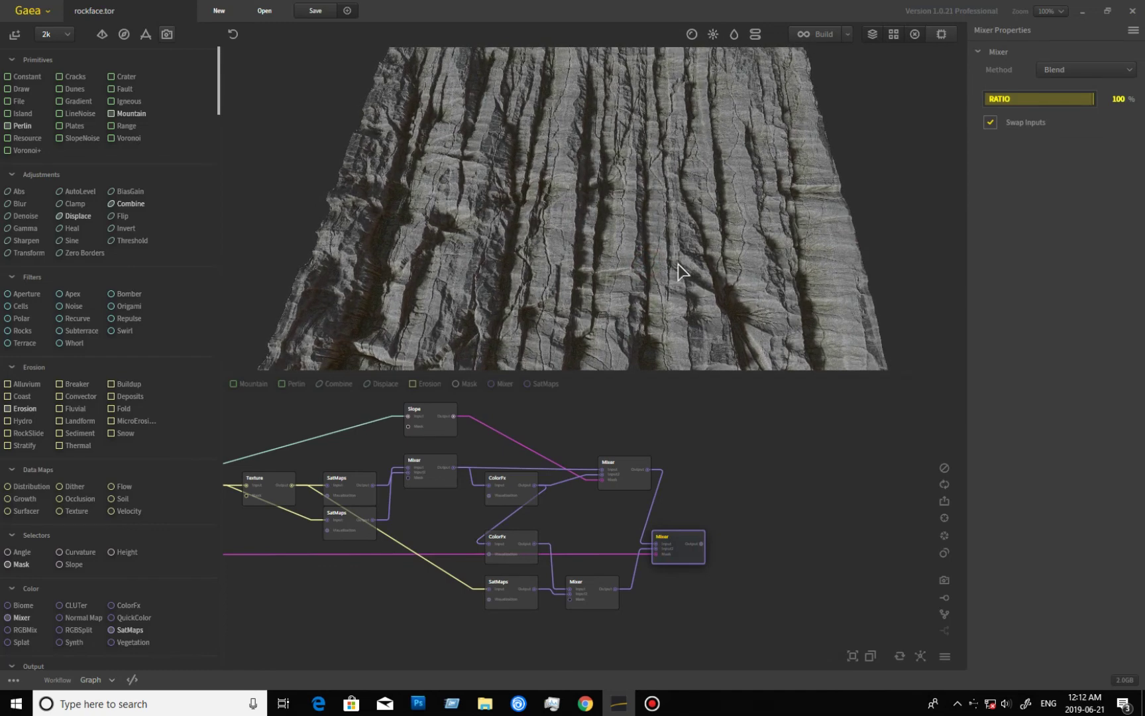
pyautogui.moveTo(687, 272); pyautogui.dragTo(728, 254)
pyautogui.scroll(-3, 725, 256)
pyautogui.scroll(3, 719, 256)
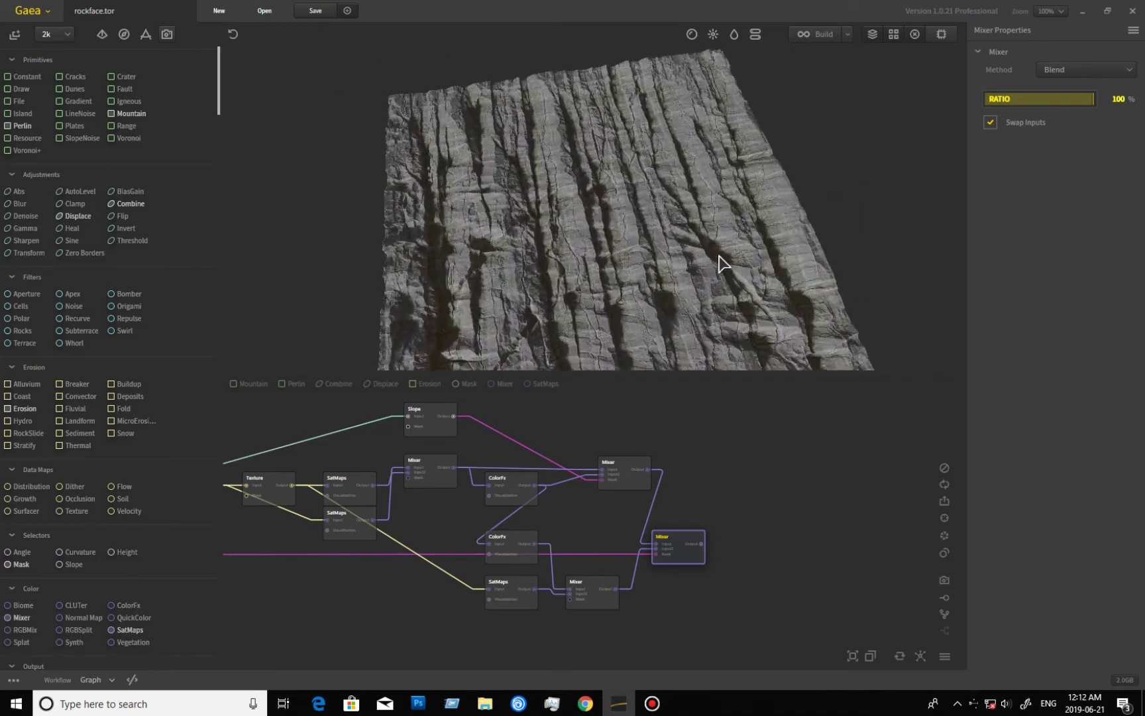
pyautogui.moveTo(719, 255); pyautogui.dragTo(653, 311)
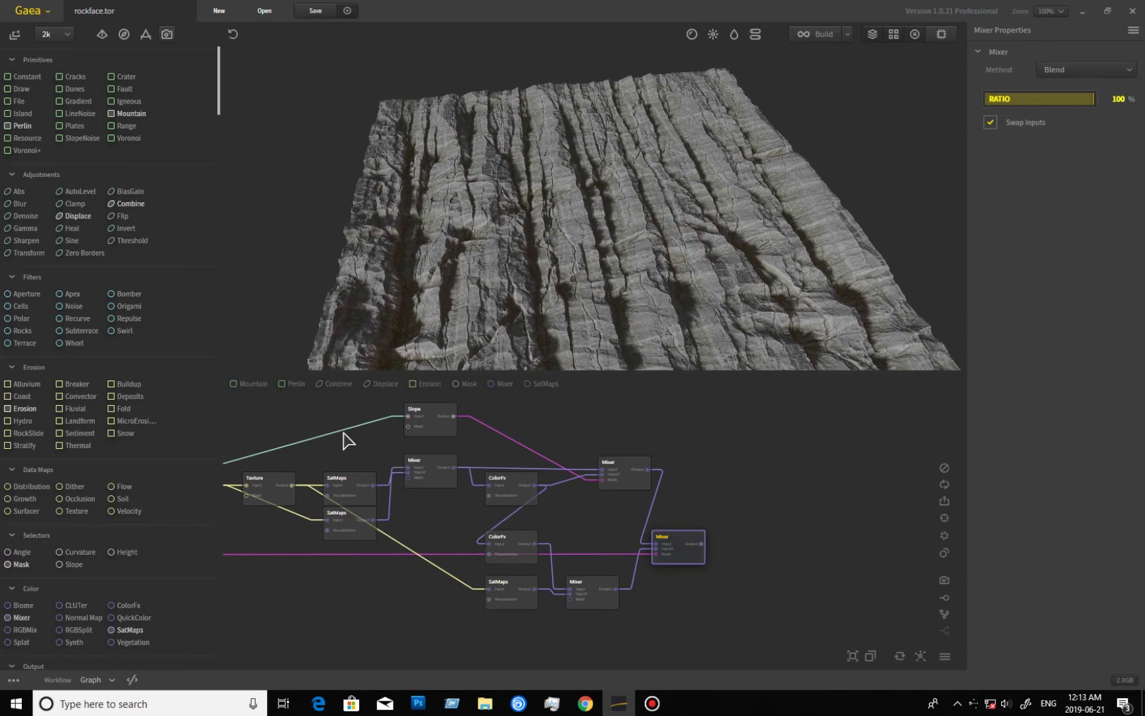
# Trace the node graph back from the final Mixer to the Constant and Voronoi nodes where it starts.
pyautogui.moveTo(311, 443); pyautogui.dragTo(730, 514, button='middle')
pyautogui.moveTo(497, 467); pyautogui.dragTo(712, 479, button='middle')
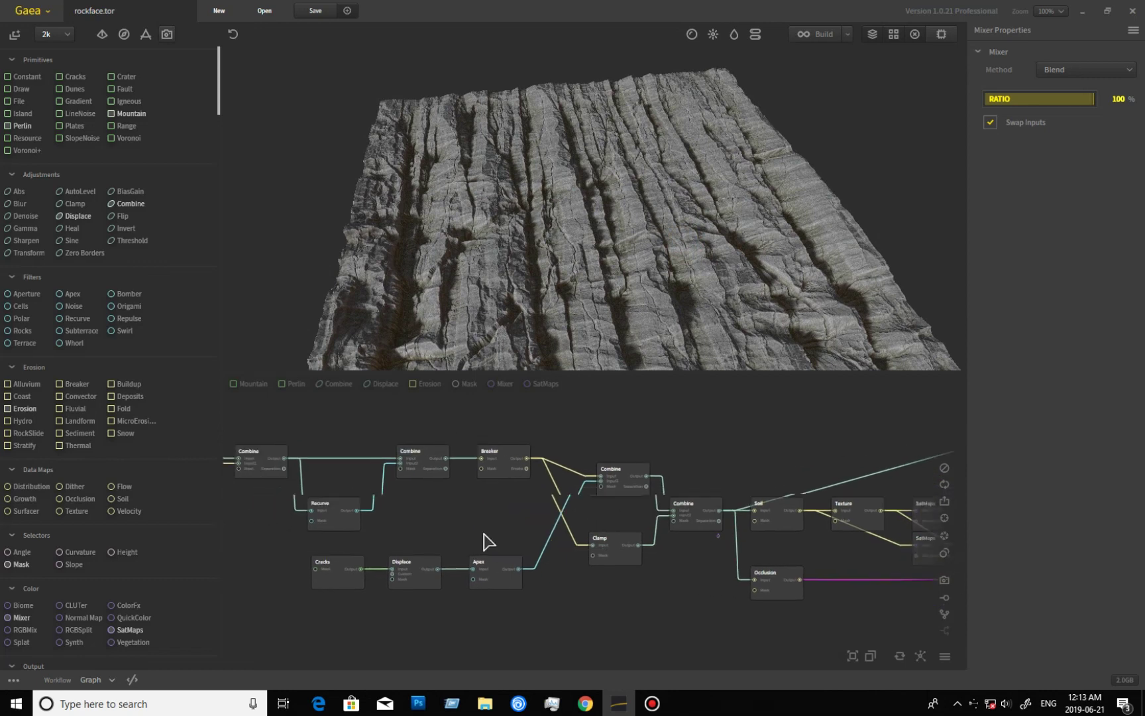
pyautogui.moveTo(489, 530); pyautogui.dragTo(694, 545, button='middle')
pyautogui.moveTo(387, 555); pyautogui.dragTo(628, 581, button='middle')
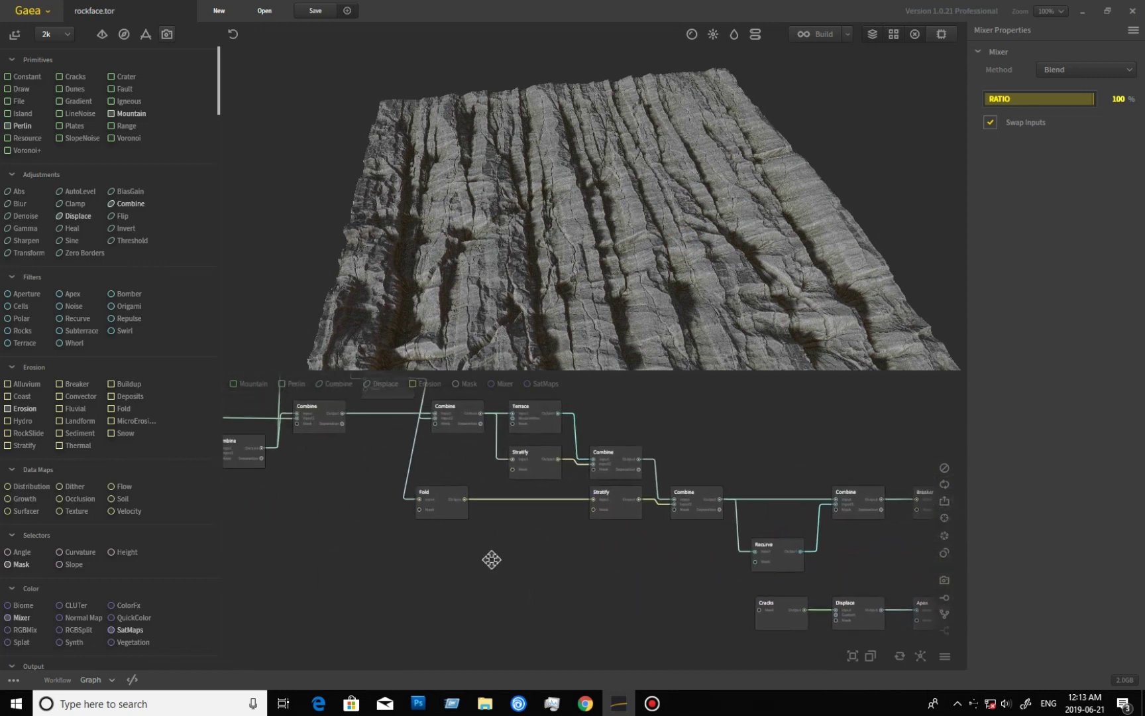
pyautogui.moveTo(491, 560)
pyautogui.mouseDown()
pyautogui.moveTo(438, 617)
pyautogui.moveTo(529, 609)
pyautogui.moveTo(581, 527)
pyautogui.moveTo(444, 486)
pyautogui.moveTo(537, 531)
pyautogui.moveTo(501, 534)
pyautogui.mouseUp()
pyautogui.moveTo(659, 548)
pyautogui.mouseDown()
pyautogui.moveTo(573, 550)
pyautogui.moveTo(409, 463)
pyautogui.moveTo(511, 542)
pyautogui.moveTo(463, 492)
pyautogui.moveTo(455, 503)
pyautogui.moveTo(457, 468)
pyautogui.moveTo(414, 456)
pyautogui.moveTo(593, 486)
pyautogui.moveTo(558, 468)
pyautogui.moveTo(502, 583)
pyautogui.mouseUp()
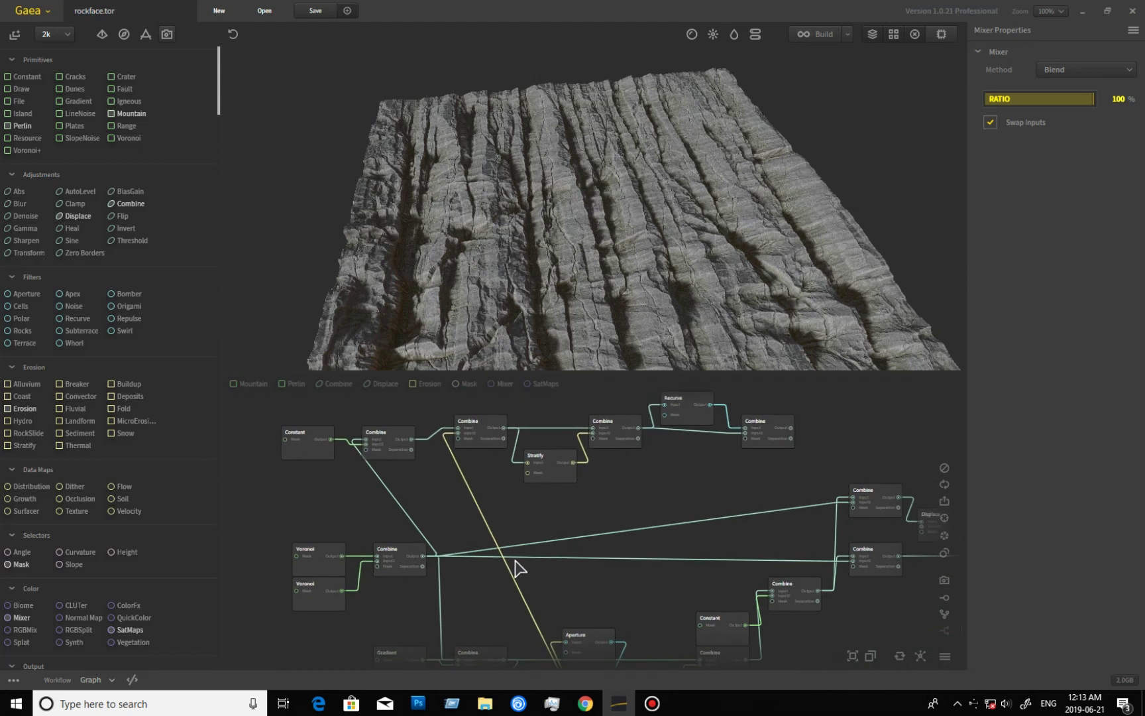